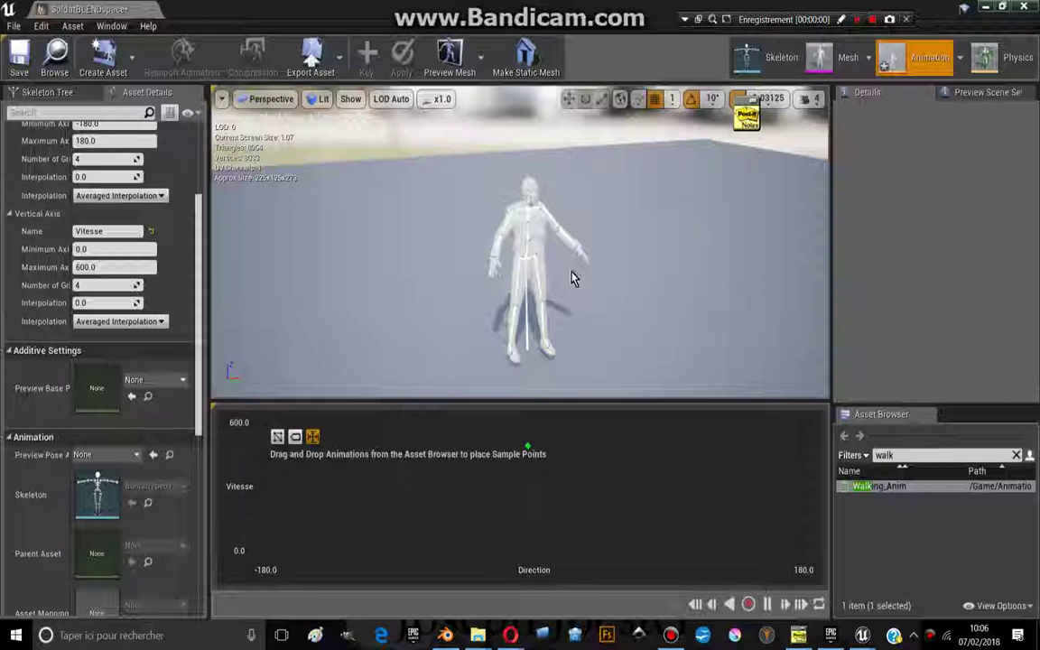
Find Rifle_Idle_Anim in the Asset Browser and place it on the blend grid at Direction 0, Vitesse 0.
click(1015, 455)
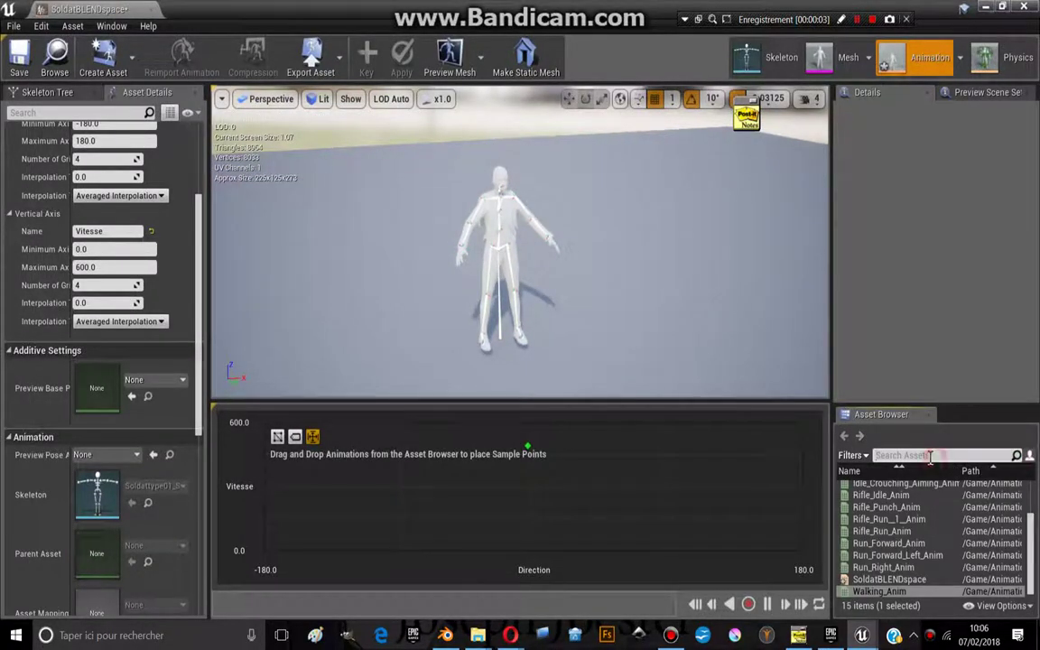
text(idle)
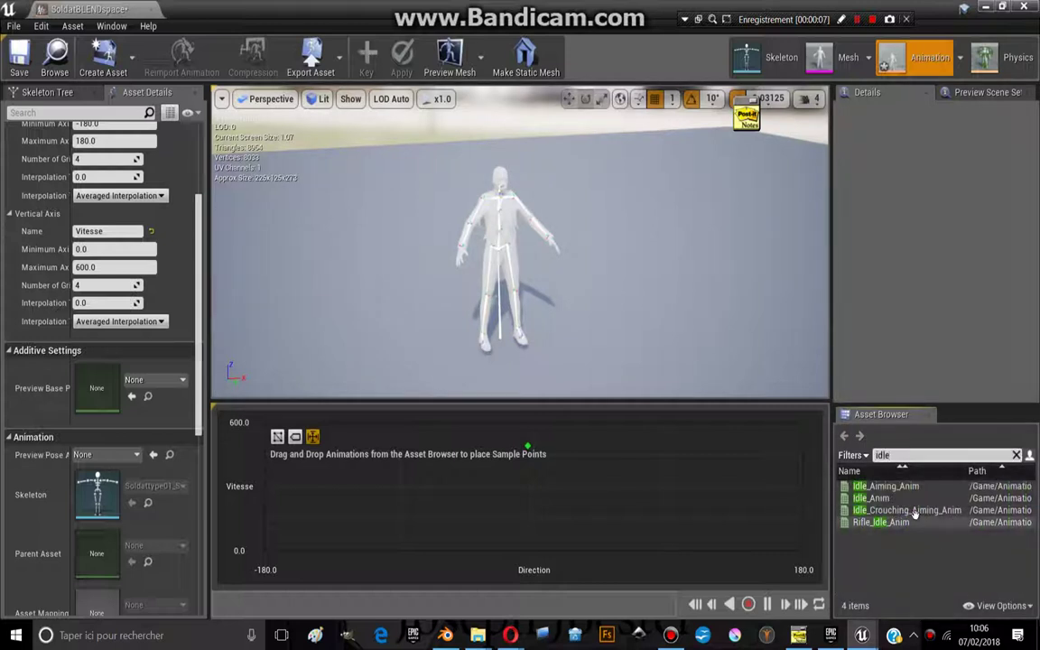
mouse_move(897, 492)
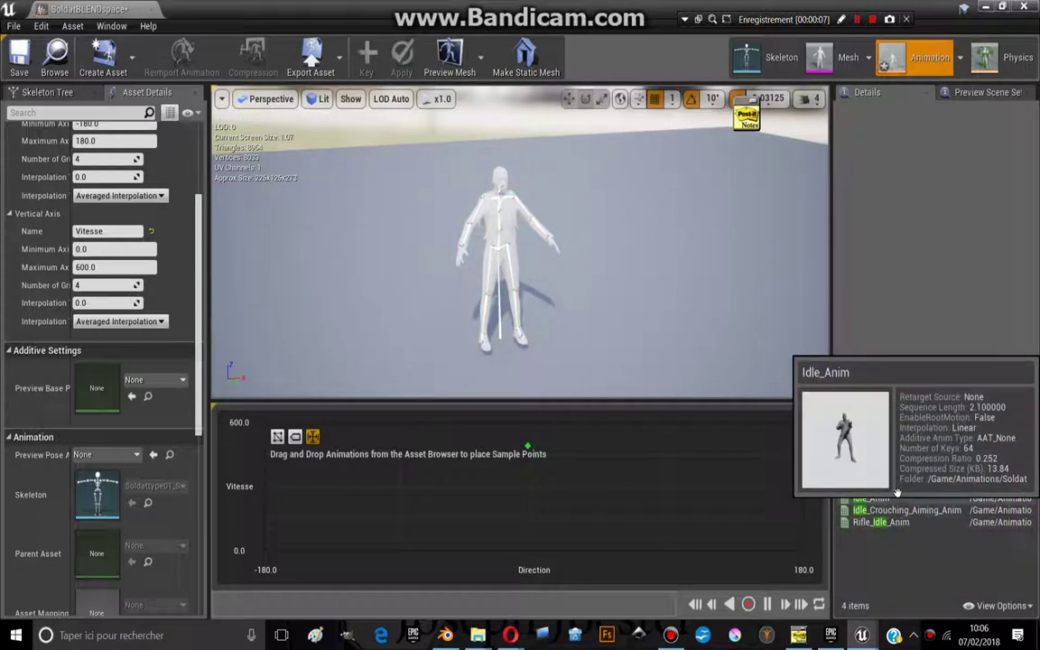
mouse_move(889, 523)
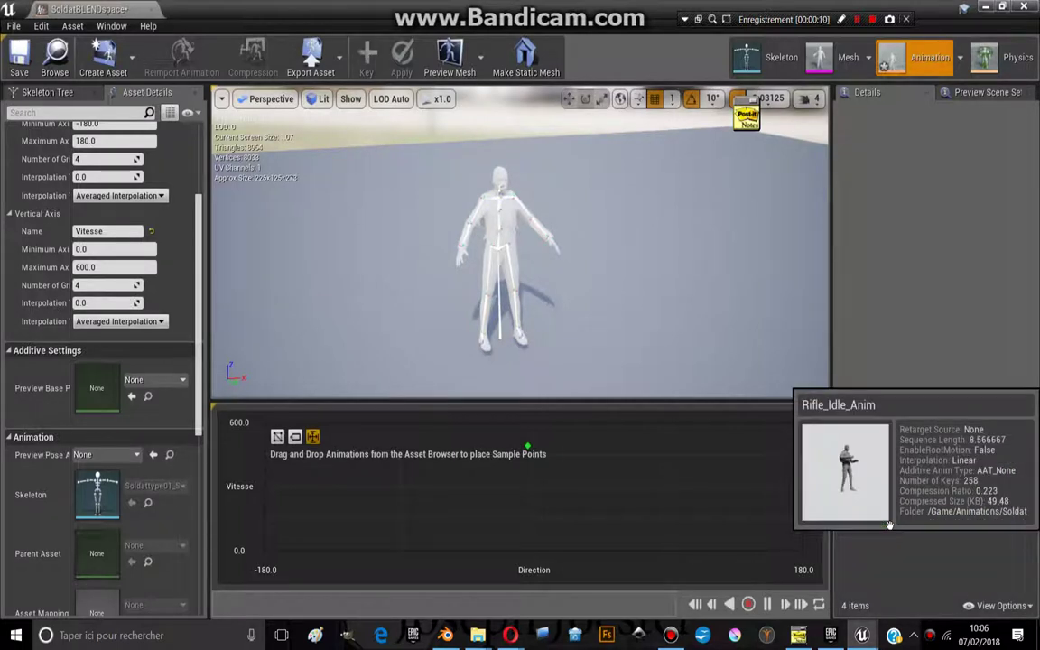
drag(889, 524, 527, 580)
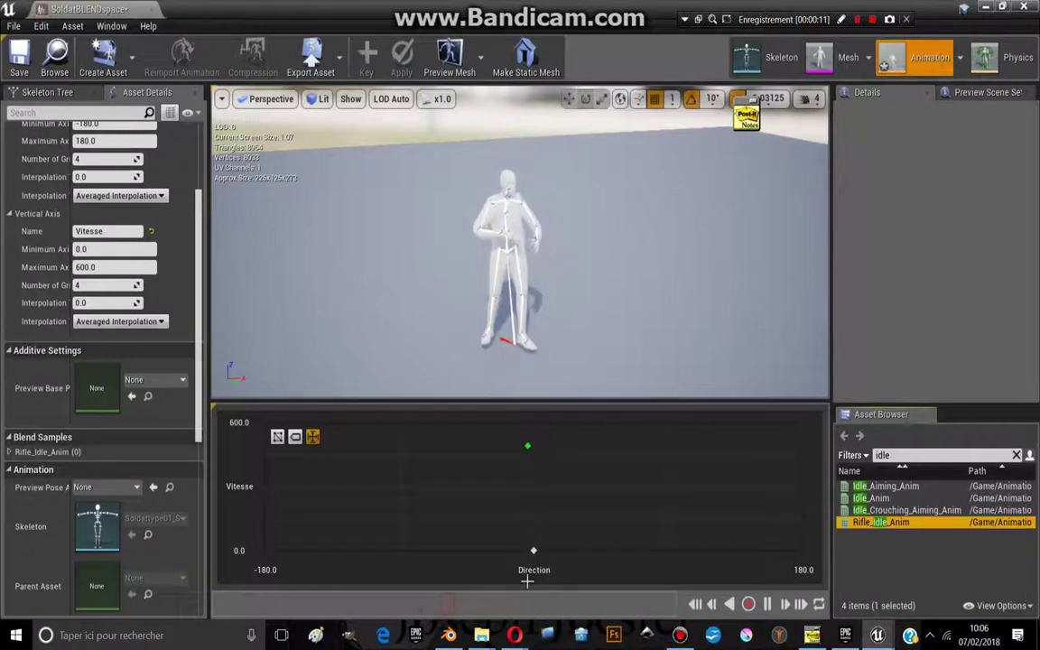
drag(539, 361, 614, 307)
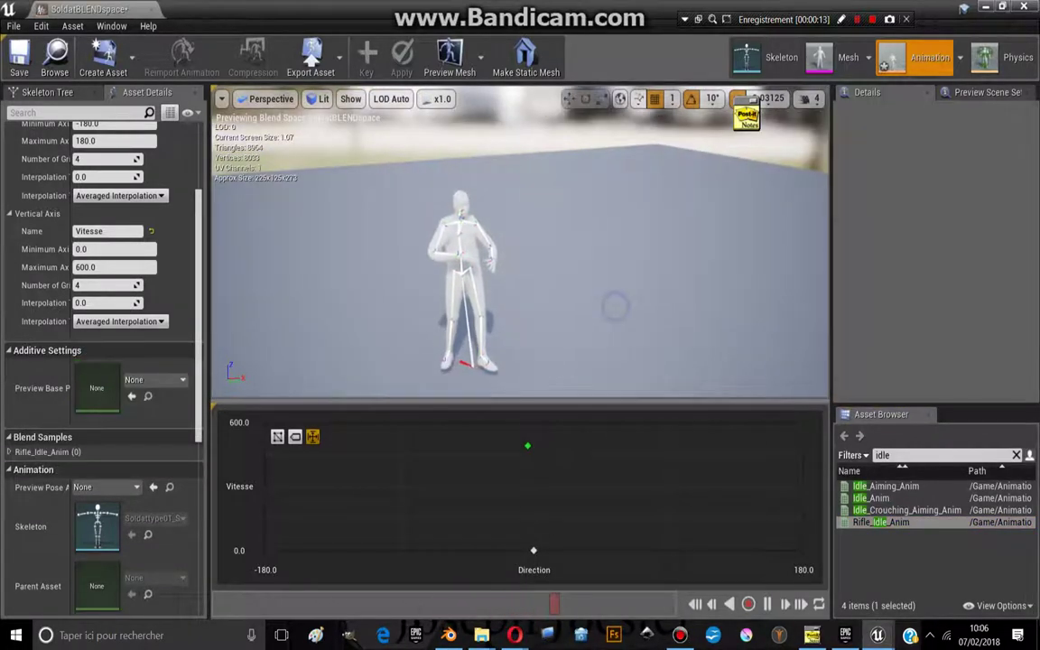
click(903, 564)
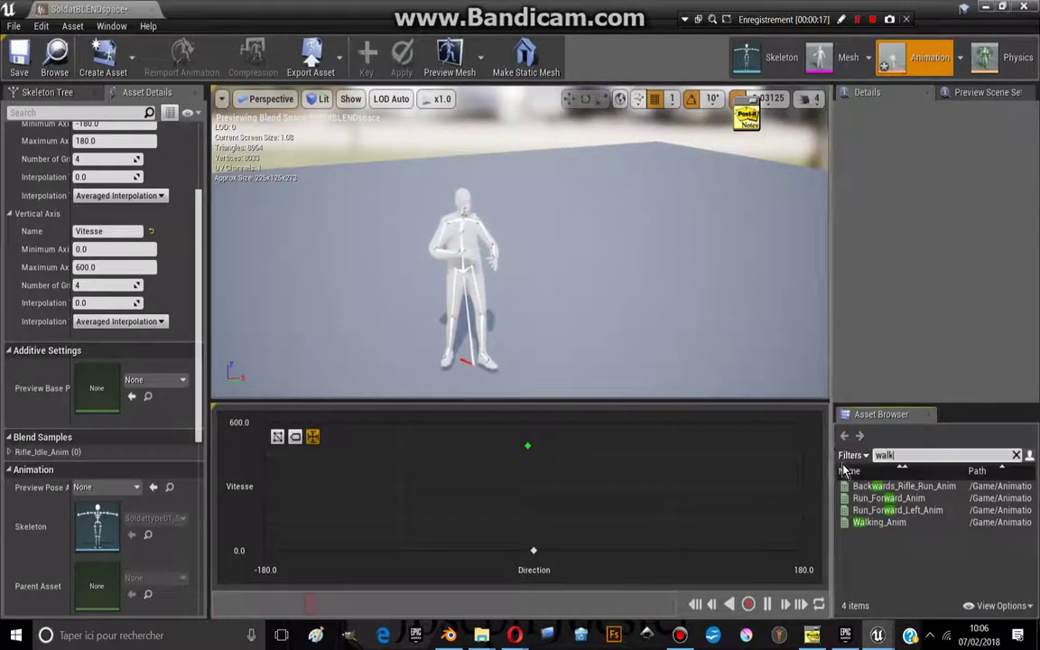
Place Walking_Anim at Direction 0, Vitesse 300, then clear the 'walk' search.
mouse_move(880, 485)
mouse_down()
mouse_move(552, 495)
mouse_move(532, 523)
mouse_move(537, 427)
mouse_up()
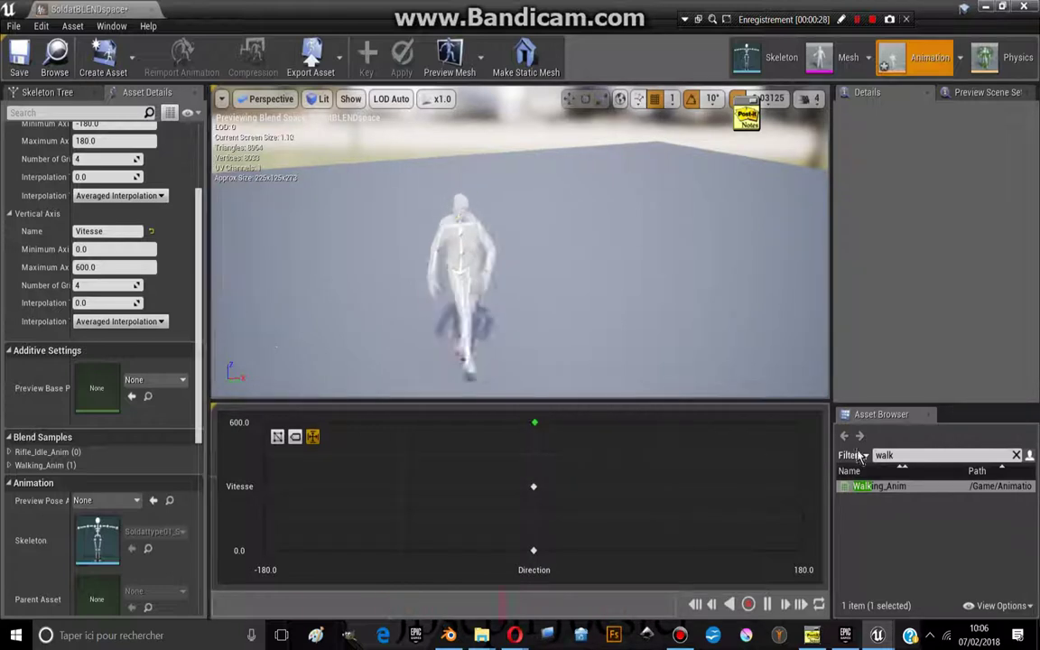
click(1016, 456)
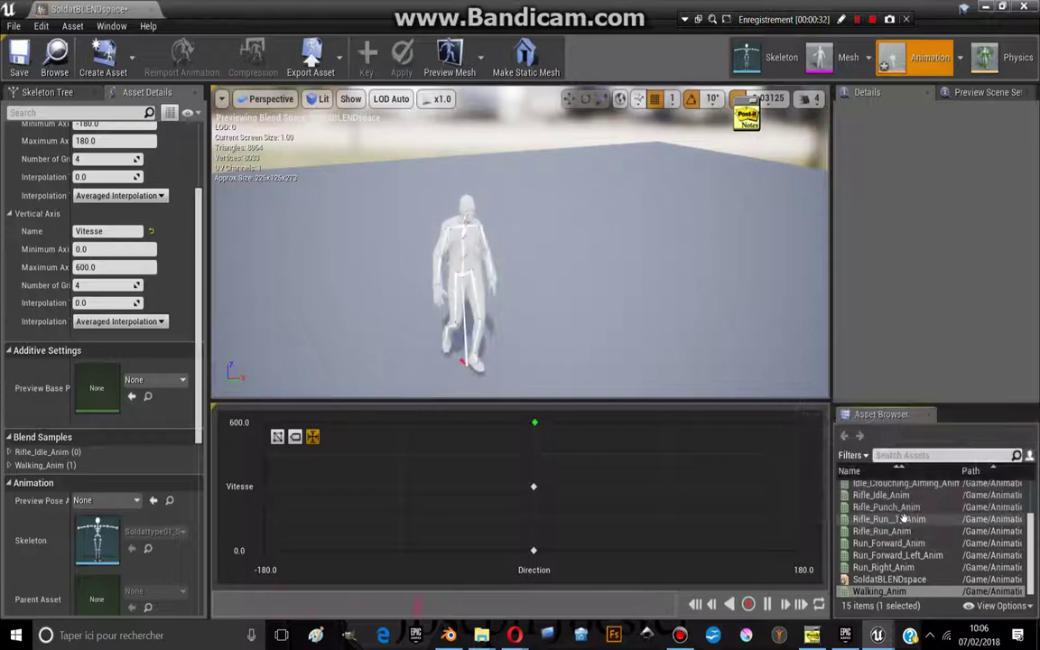
mouse_move(904, 501)
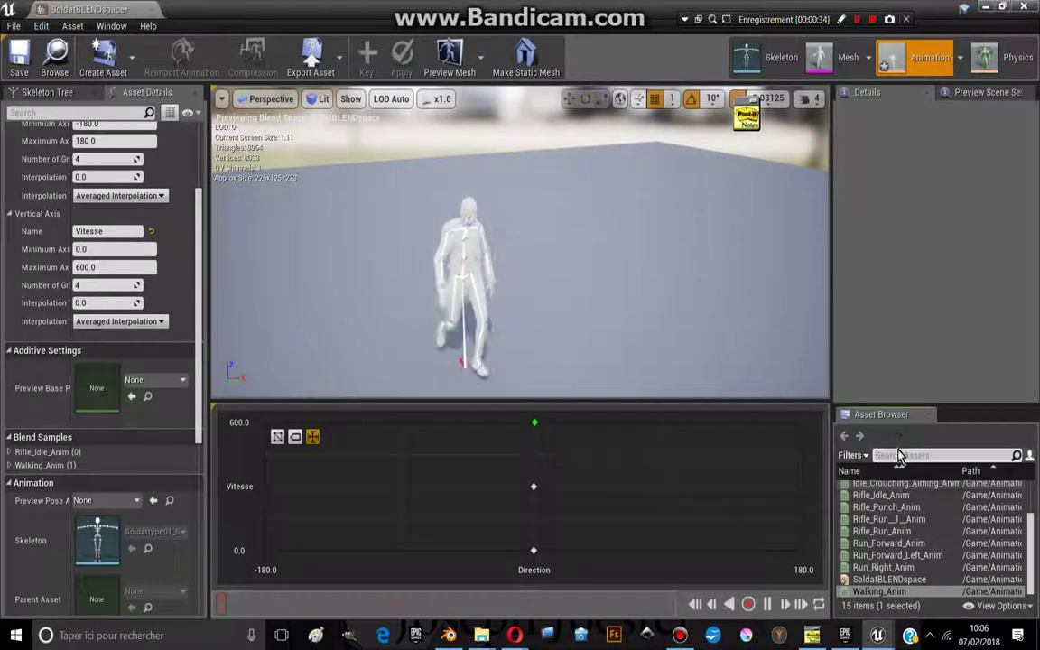
Search 'run' and place Run_Forward_Anim at Direction 0, Vitesse 600, then orbit the preview.
click(894, 455)
text(run)
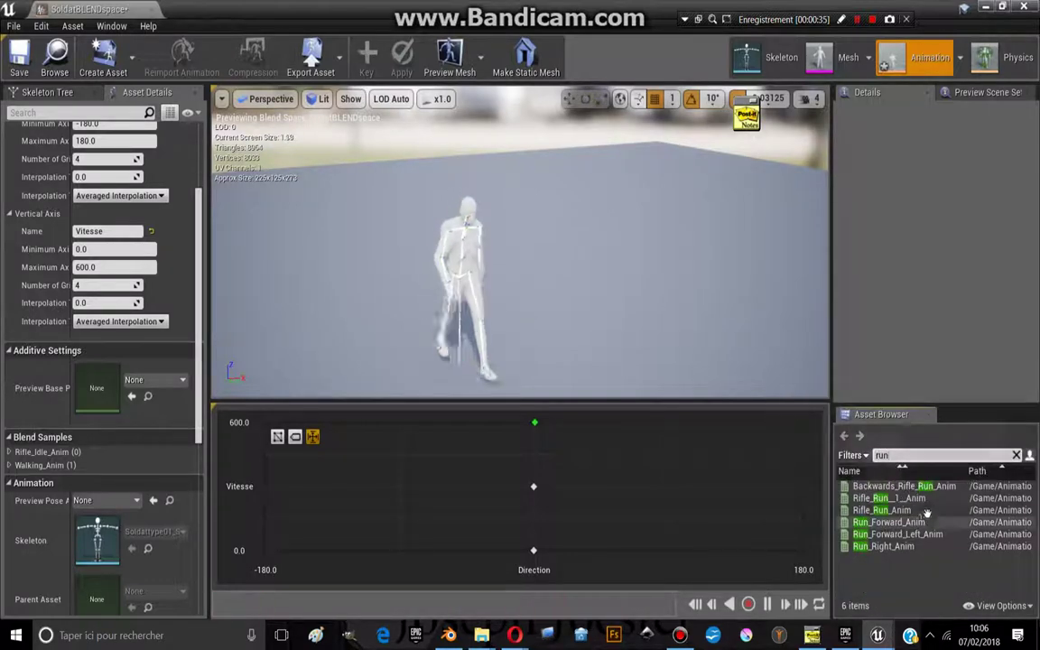
mouse_move(913, 522)
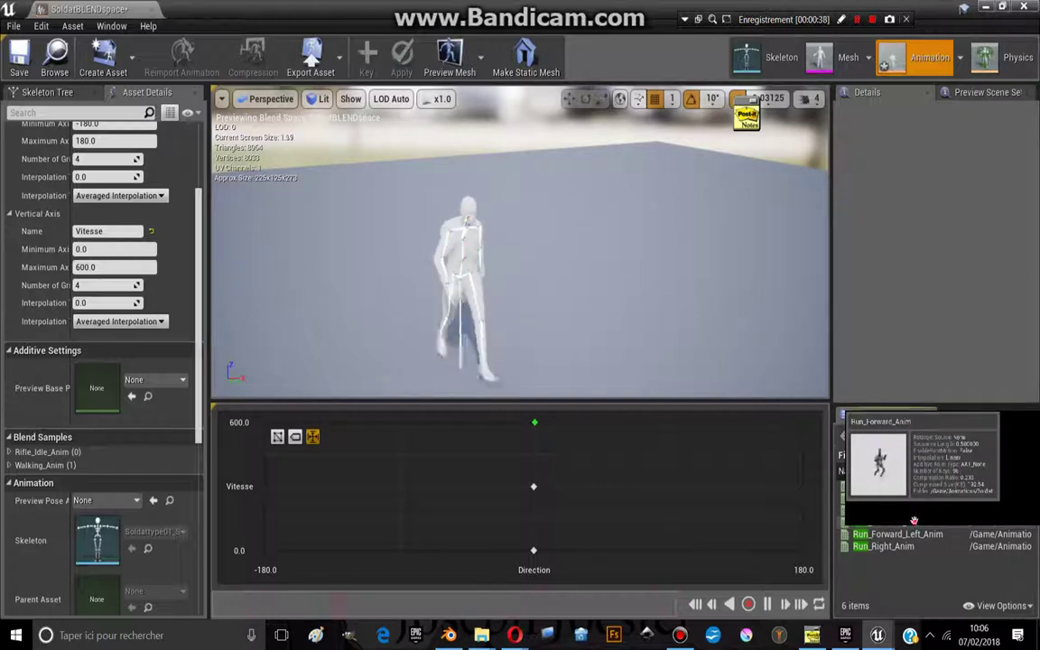
drag(914, 522, 535, 430)
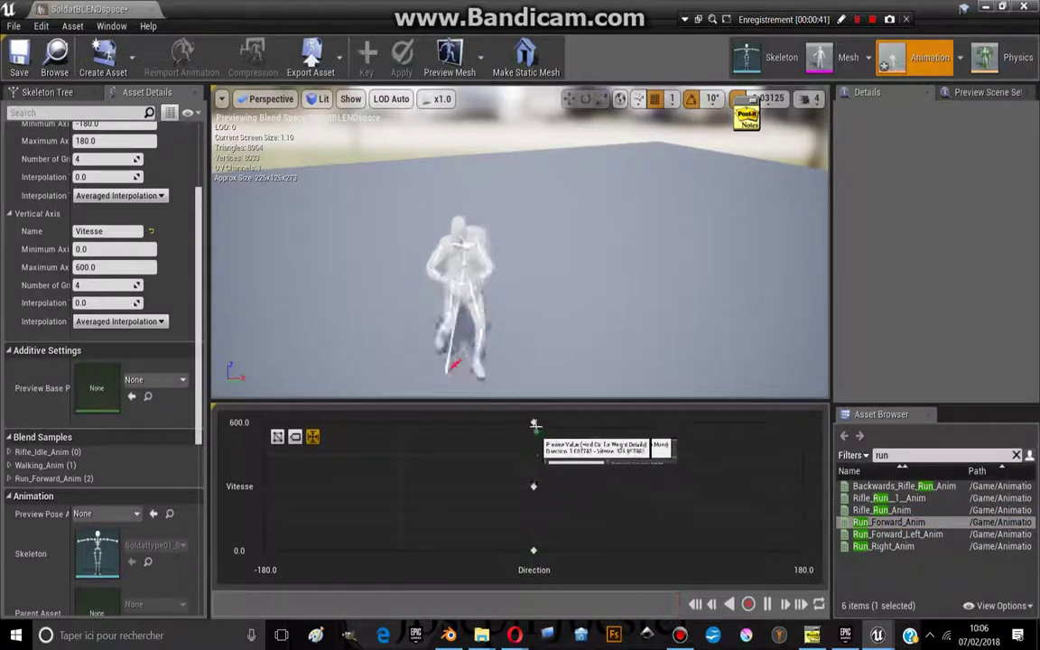
drag(675, 252, 659, 237)
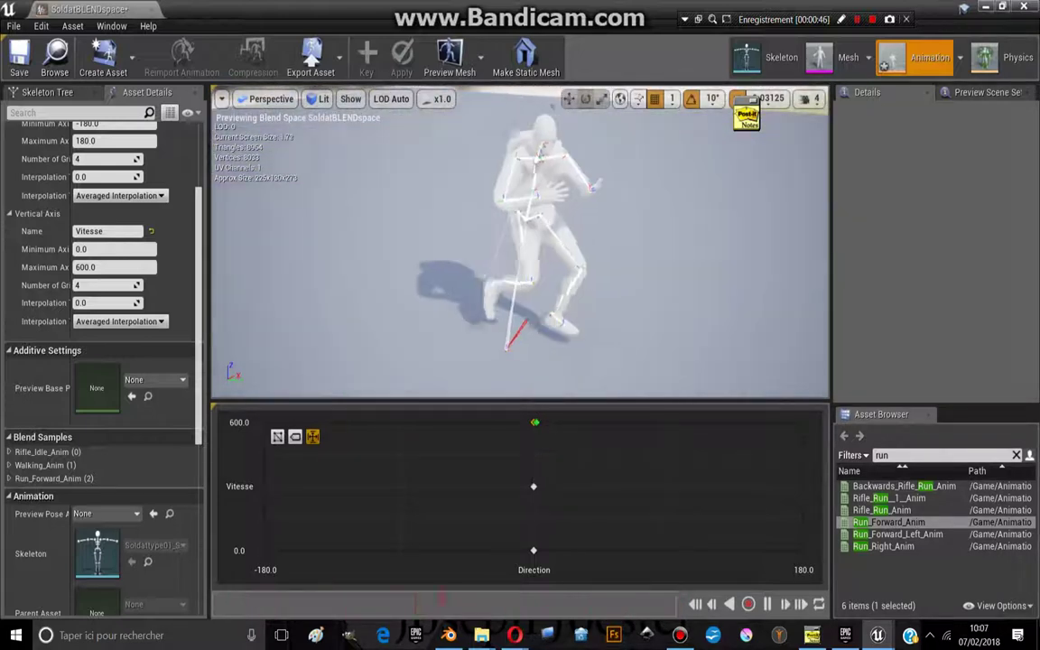
drag(696, 228, 686, 221)
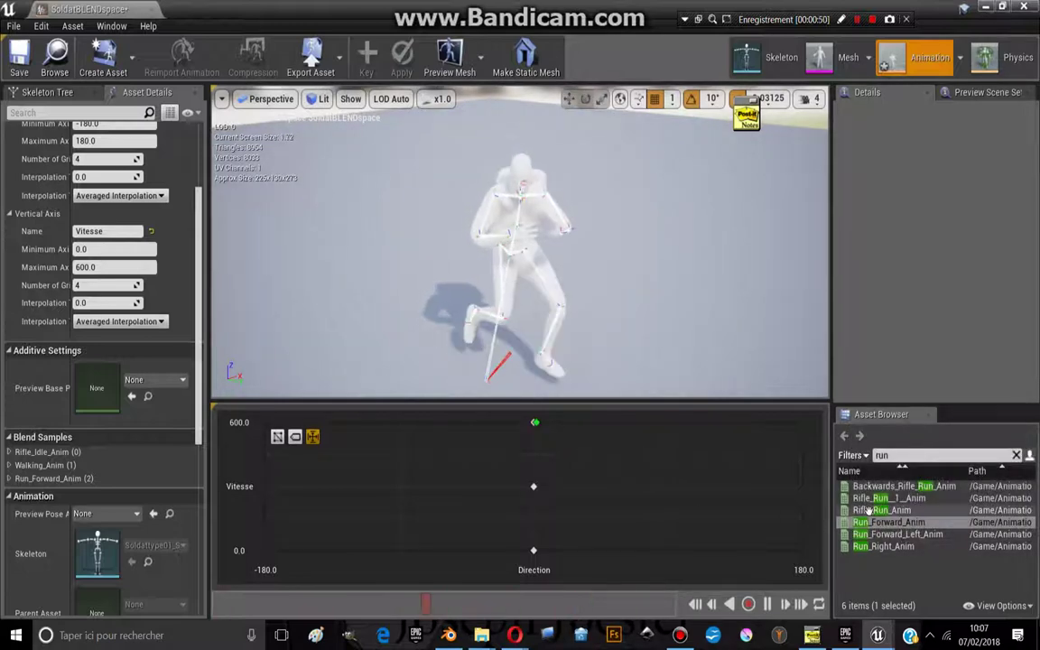
mouse_move(878, 513)
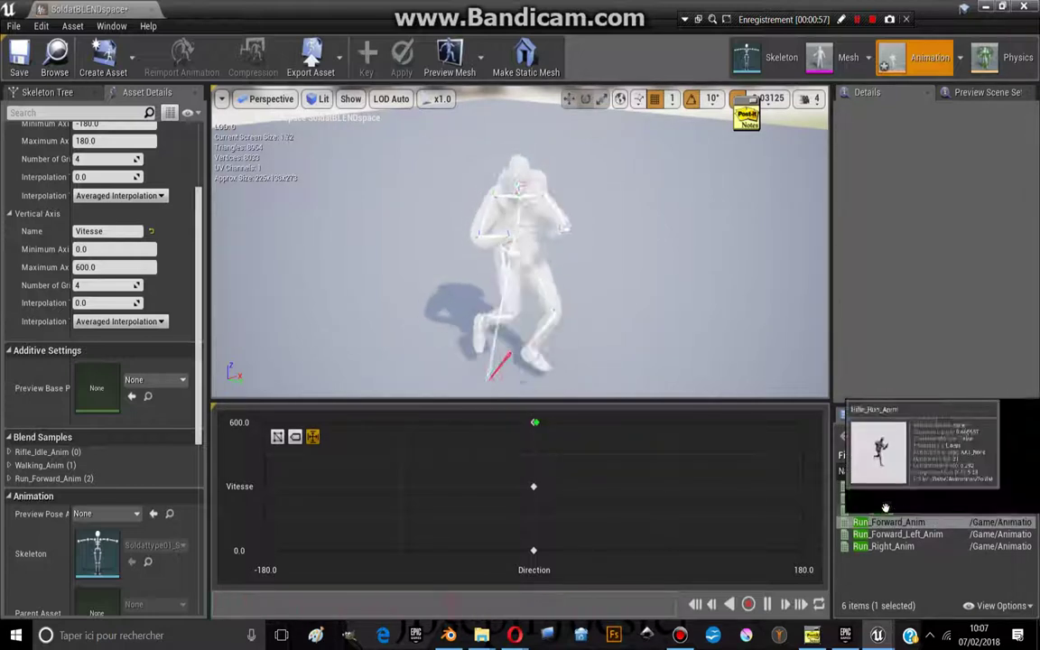
Add Rifle_Run_Anim at Direction 0, Vitesse 450 and lower the Walking_Anim sample to Vitesse 150.
drag(885, 509, 534, 455)
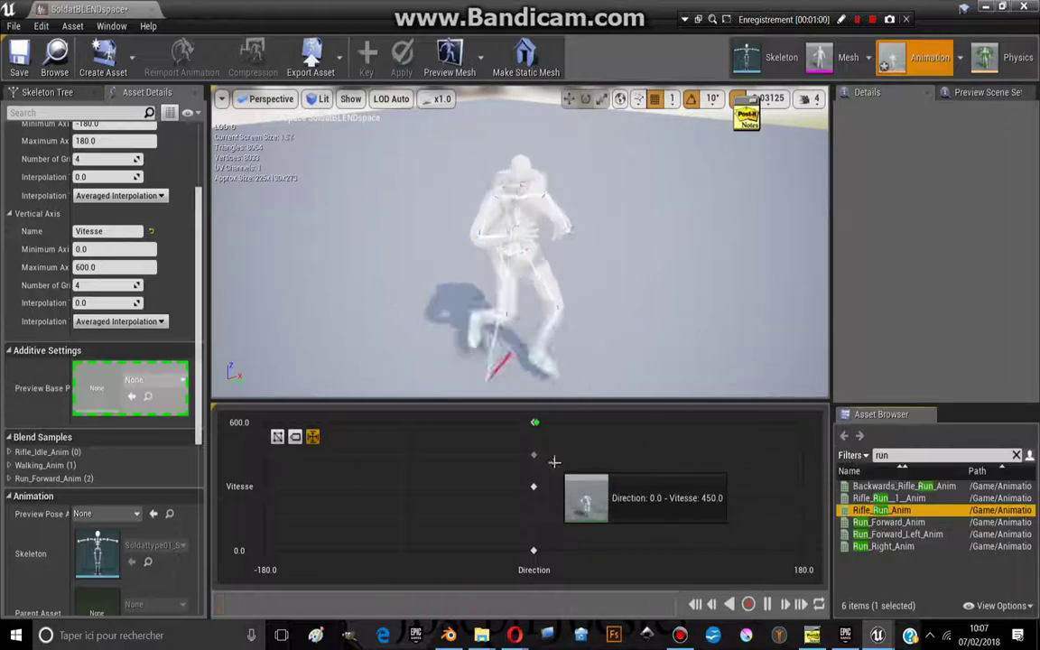
click(532, 490)
click(534, 516)
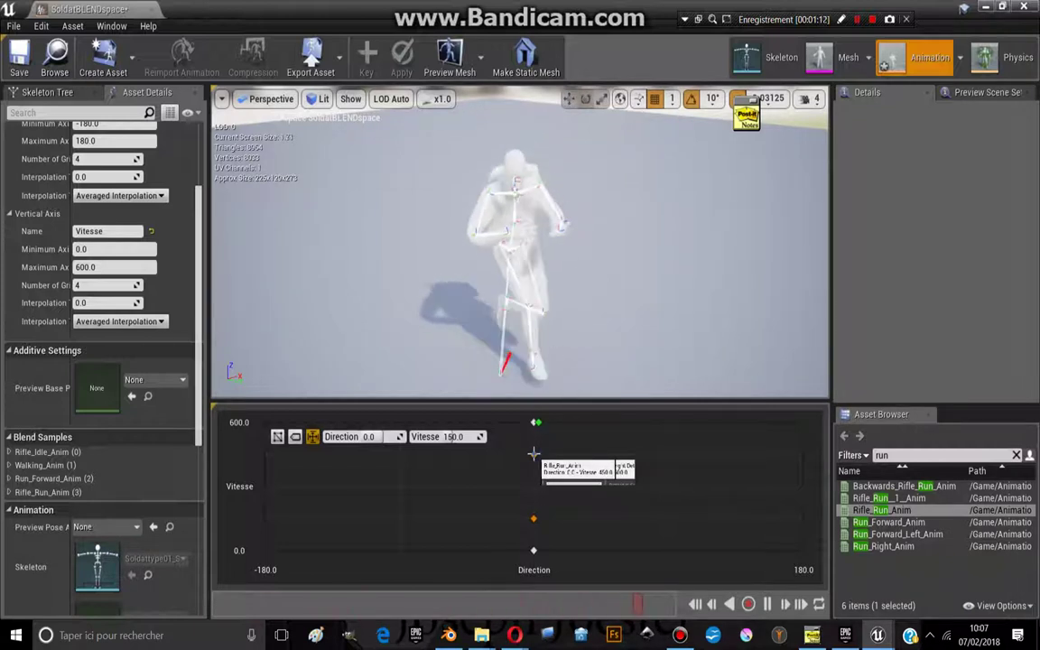
drag(536, 475, 534, 483)
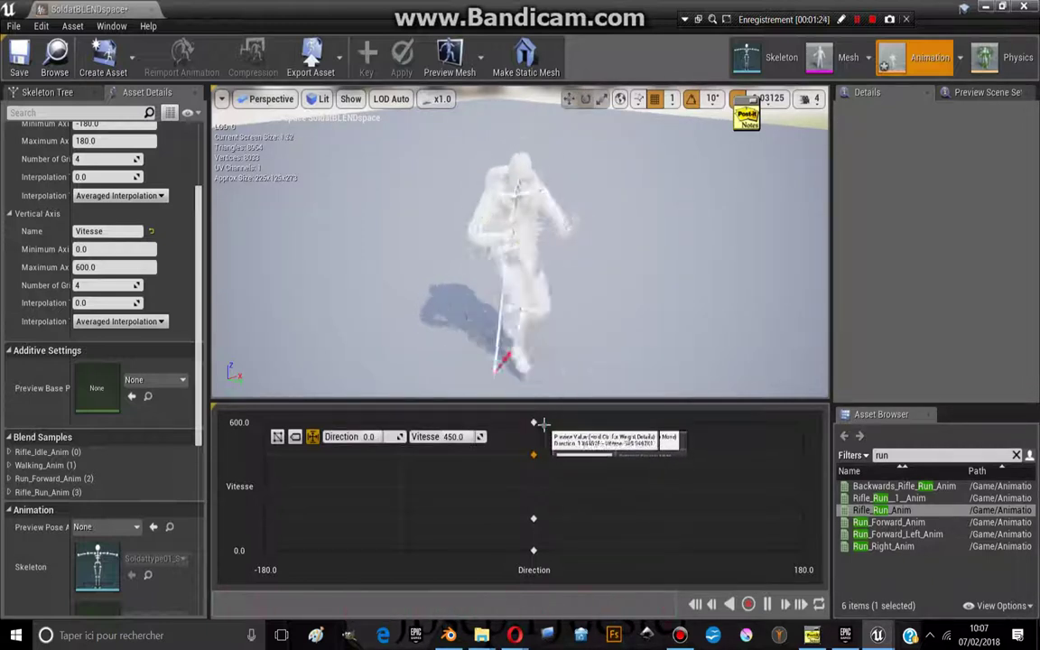
Move the Rifle_Run_Anim sample out to Direction 90, keeping Run_Forward_Anim at Direction 0, Vitesse 600.
click(497, 424)
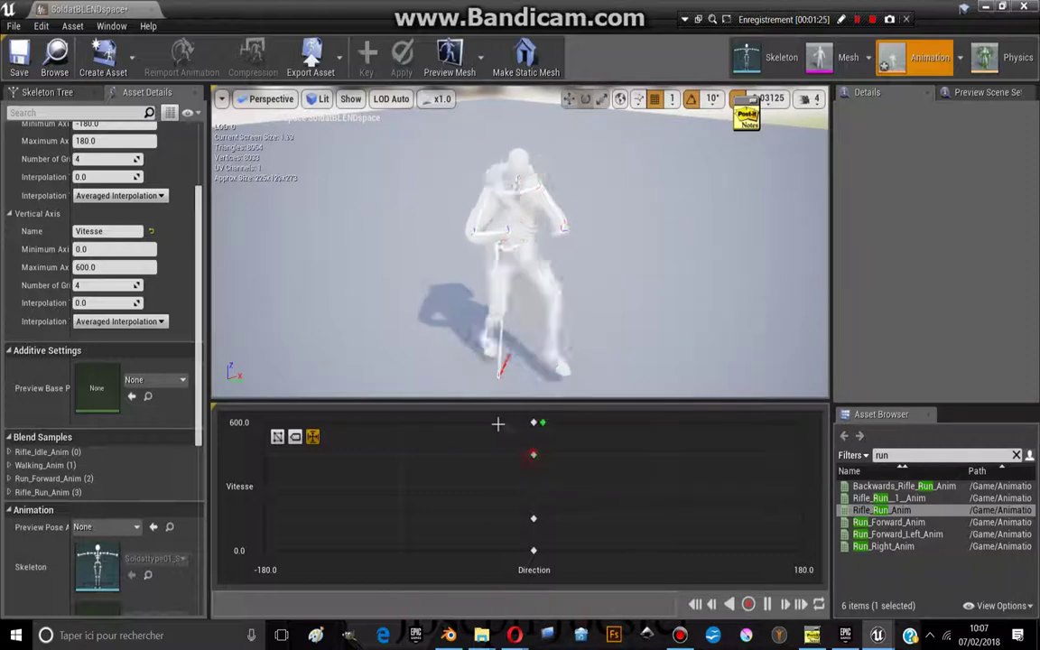
click(535, 456)
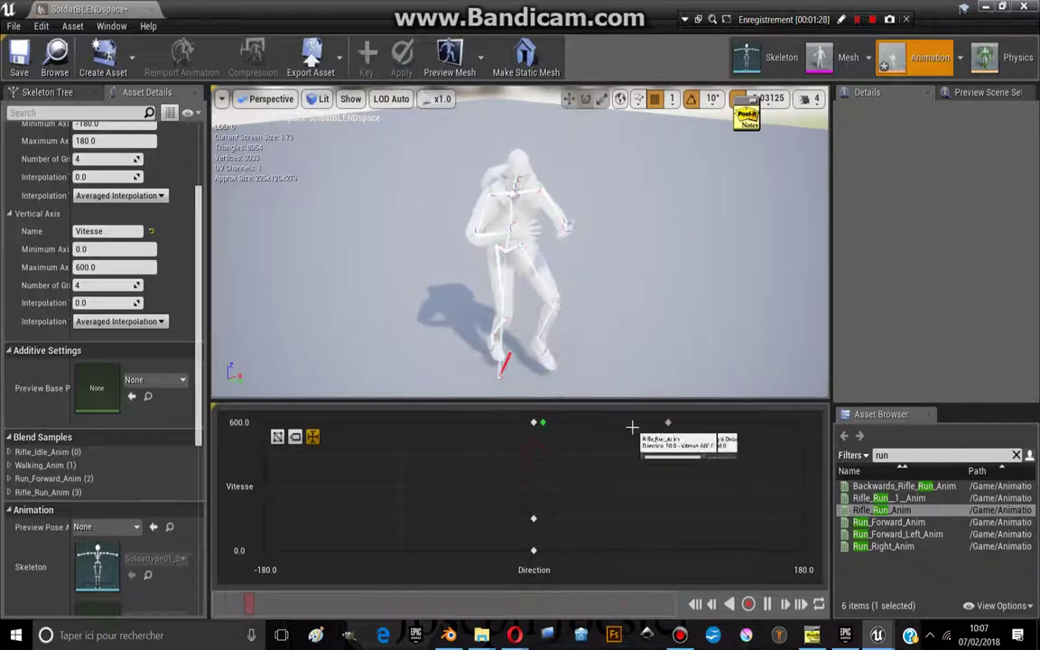
drag(589, 428, 634, 424)
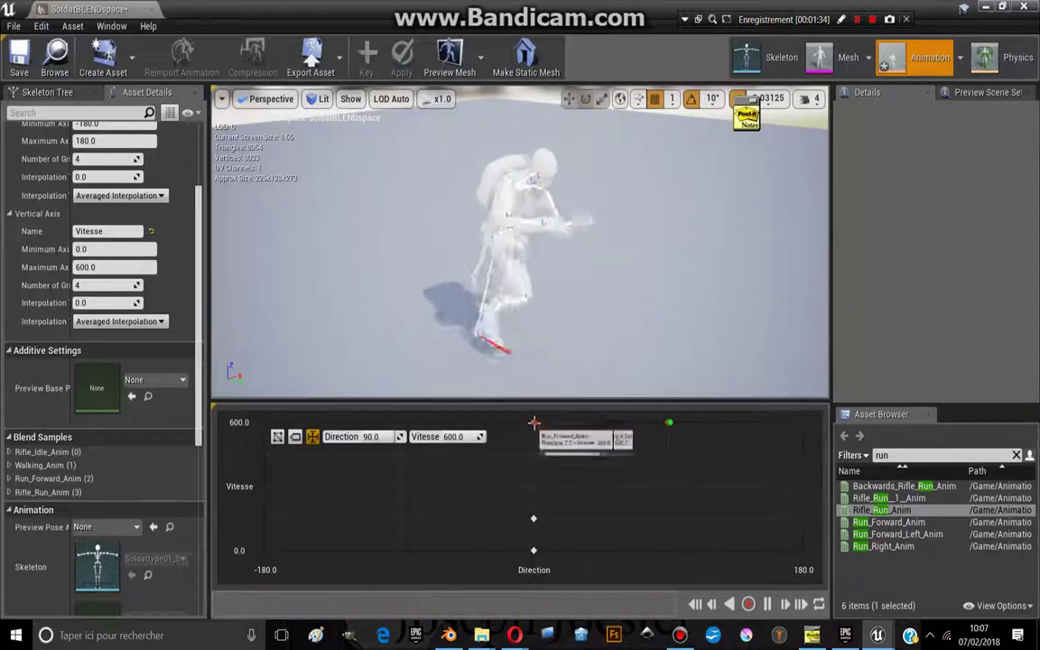
drag(533, 422, 534, 423)
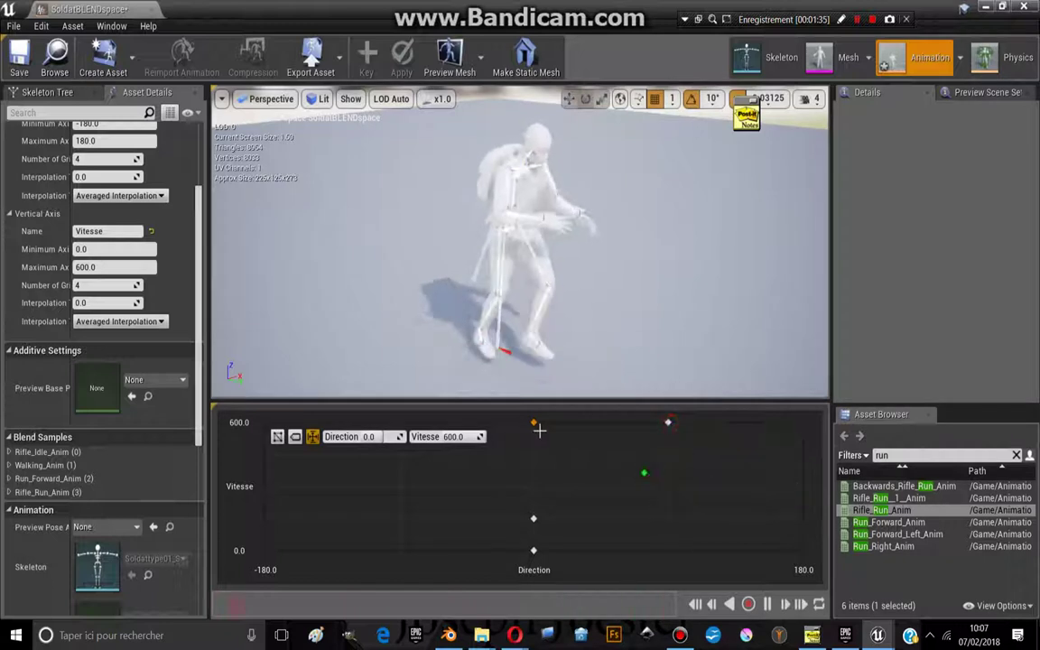
drag(595, 452, 668, 454)
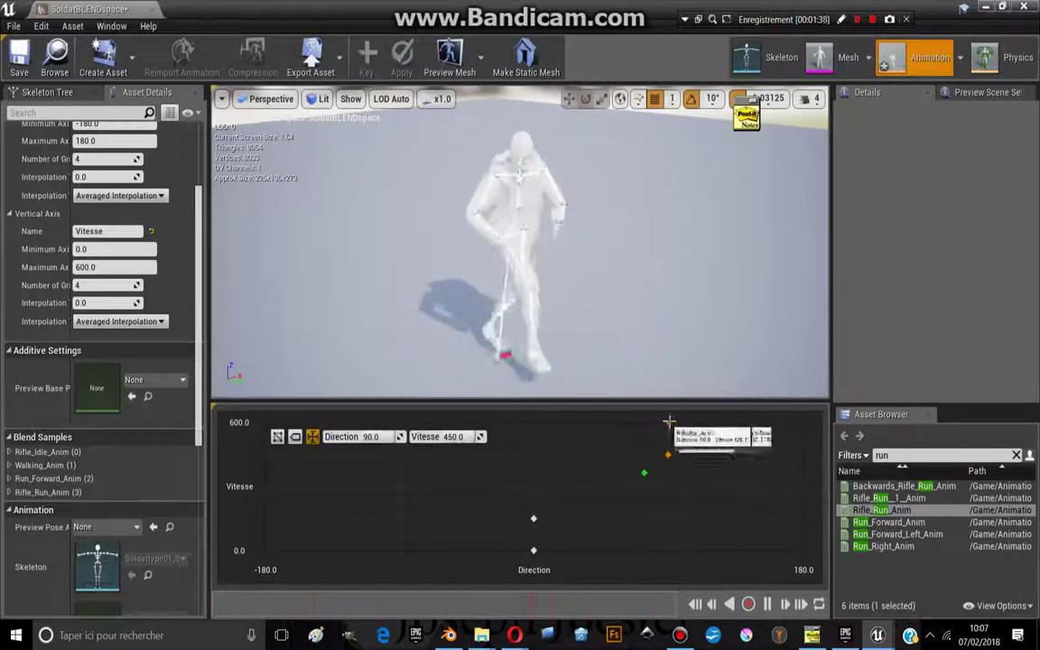
Add Run_Forward_Left_Anim at the blend grid's top-left corner.
click(528, 421)
click(530, 422)
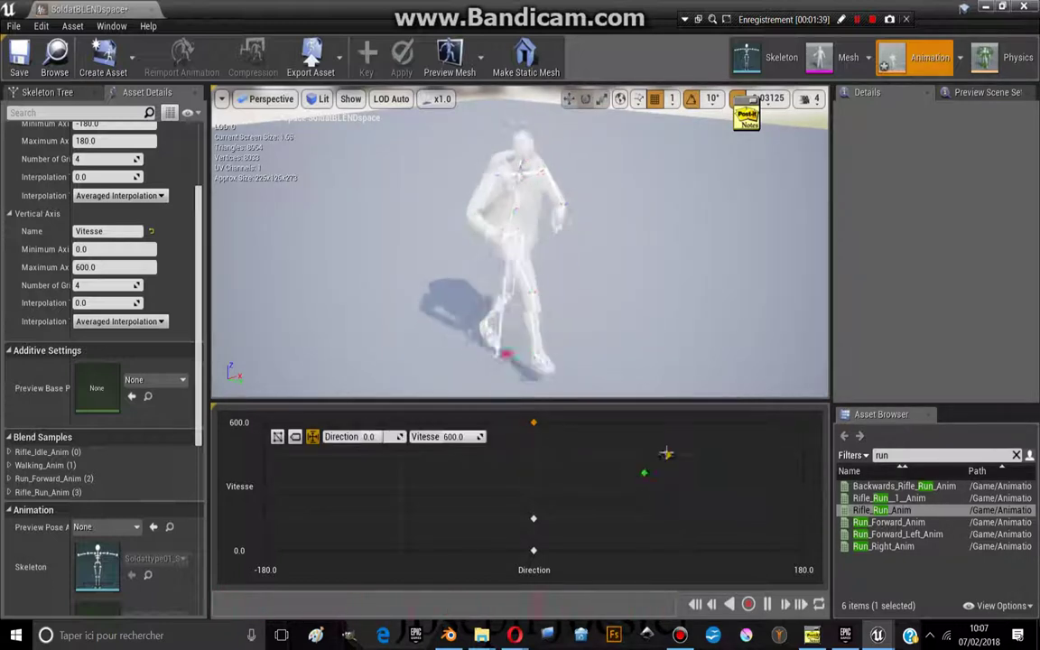
click(577, 426)
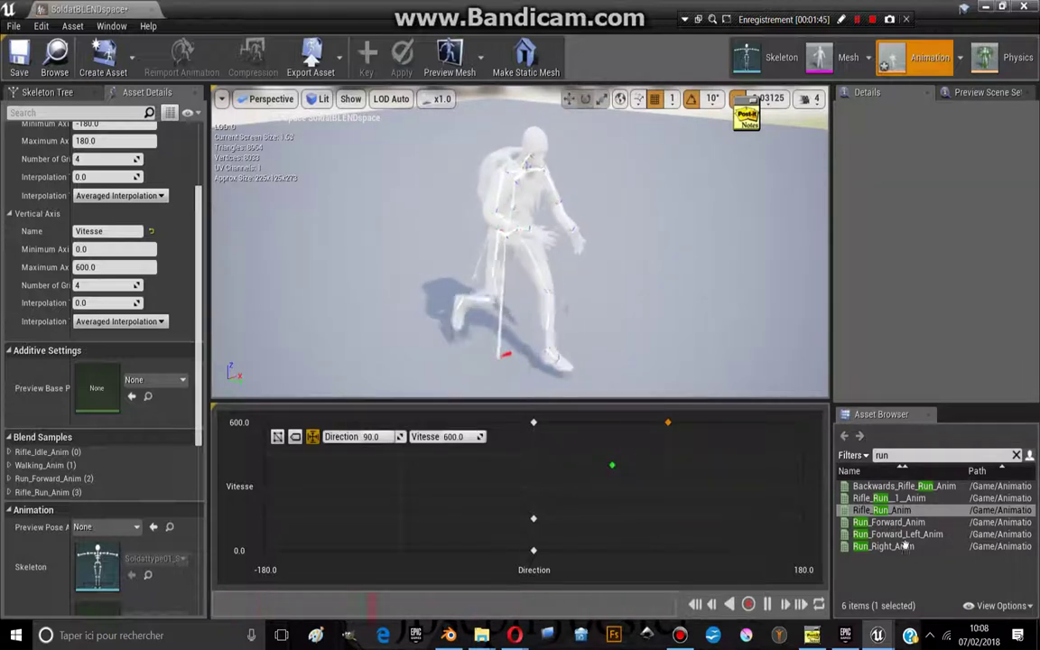
mouse_move(899, 535)
mouse_down()
mouse_move(316, 418)
mouse_move(264, 422)
mouse_up()
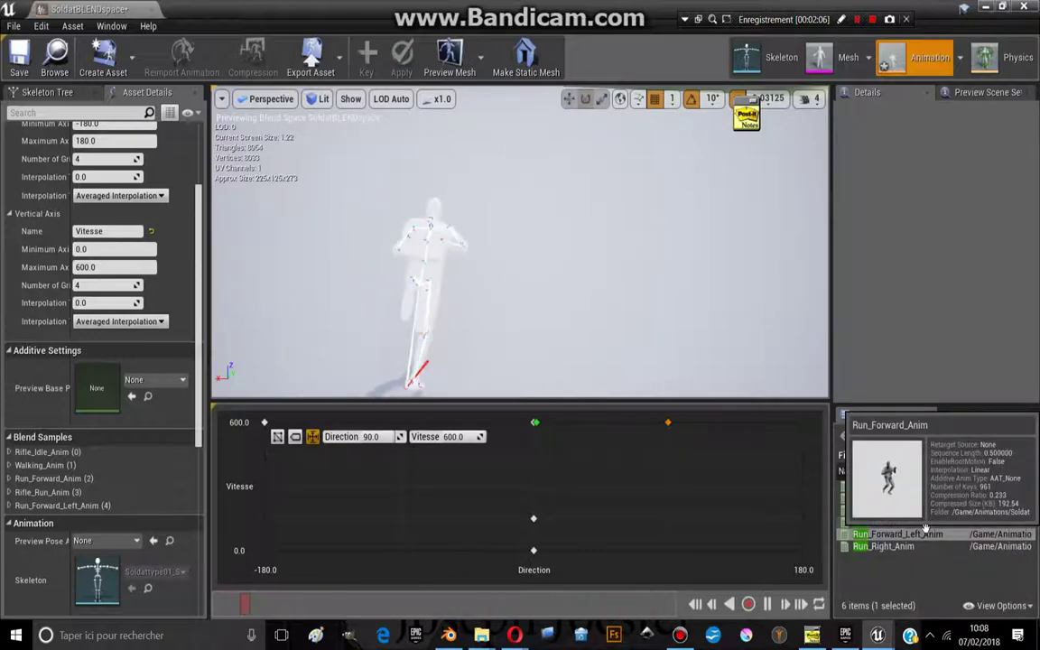
Place Run_Right_Anim at Direction 180, Vitesse 600, then enlarge and orbit the character preview.
drag(915, 548, 744, 442)
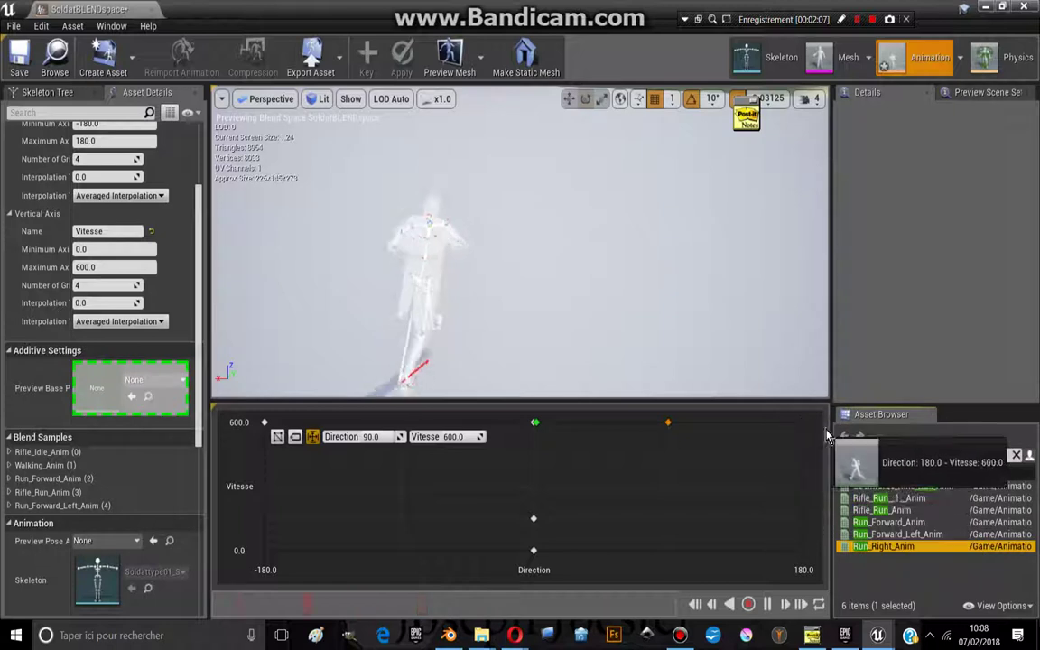
drag(883, 546, 802, 422)
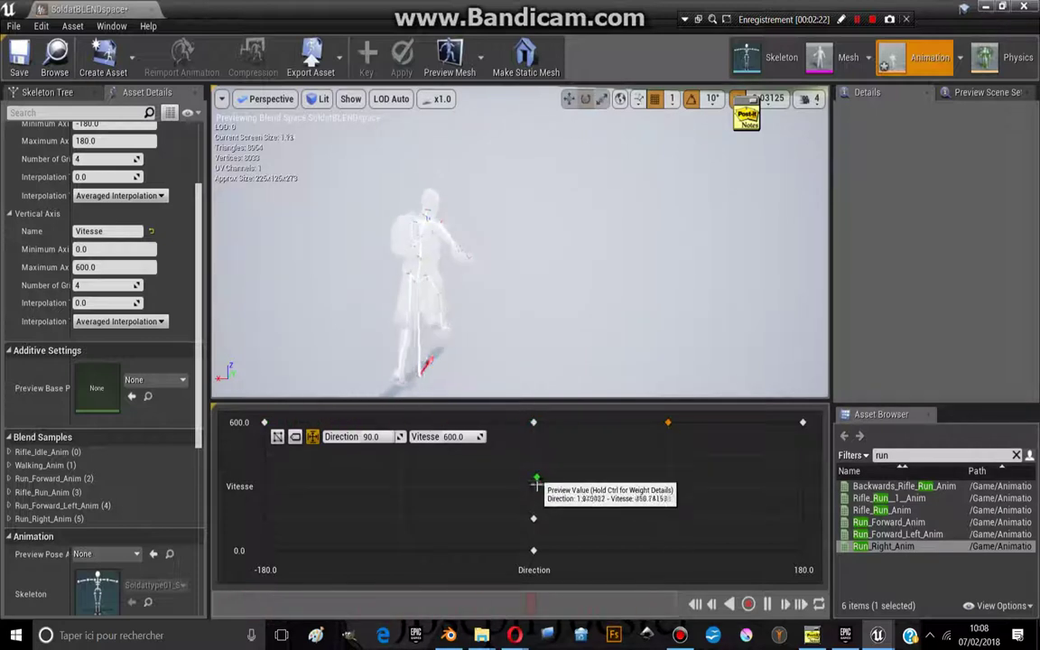
drag(620, 279, 615, 244)
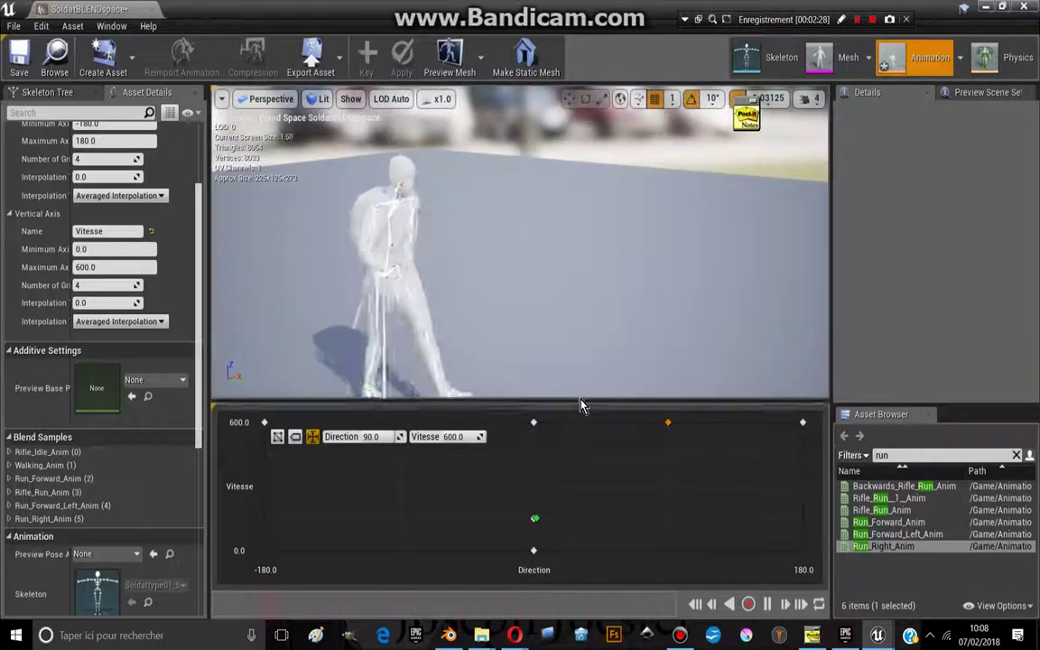
drag(576, 425, 576, 468)
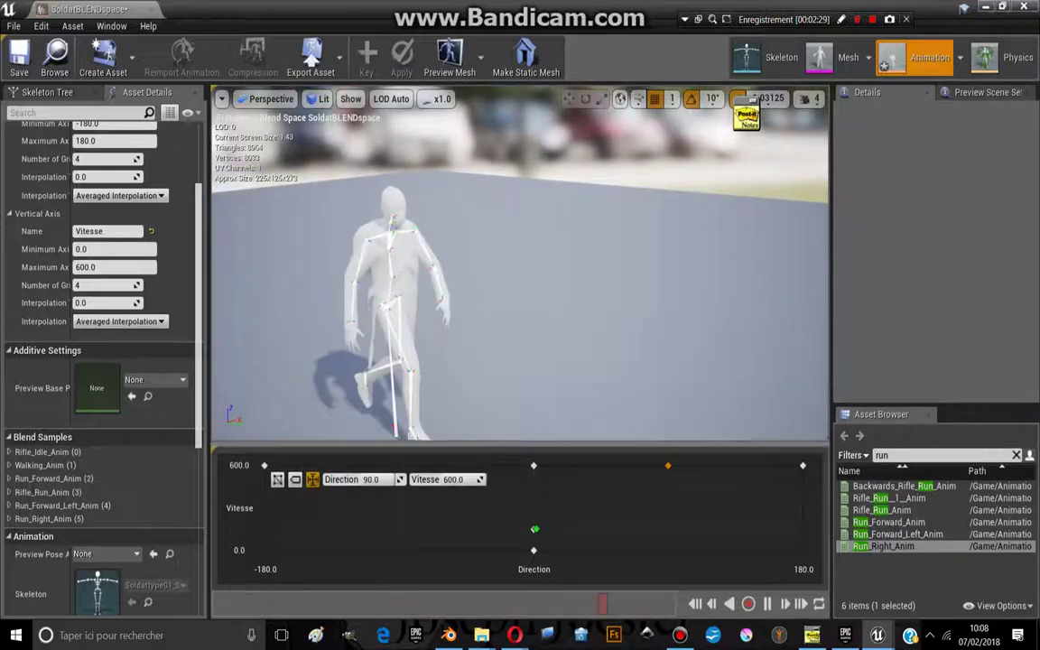
drag(534, 303, 606, 311)
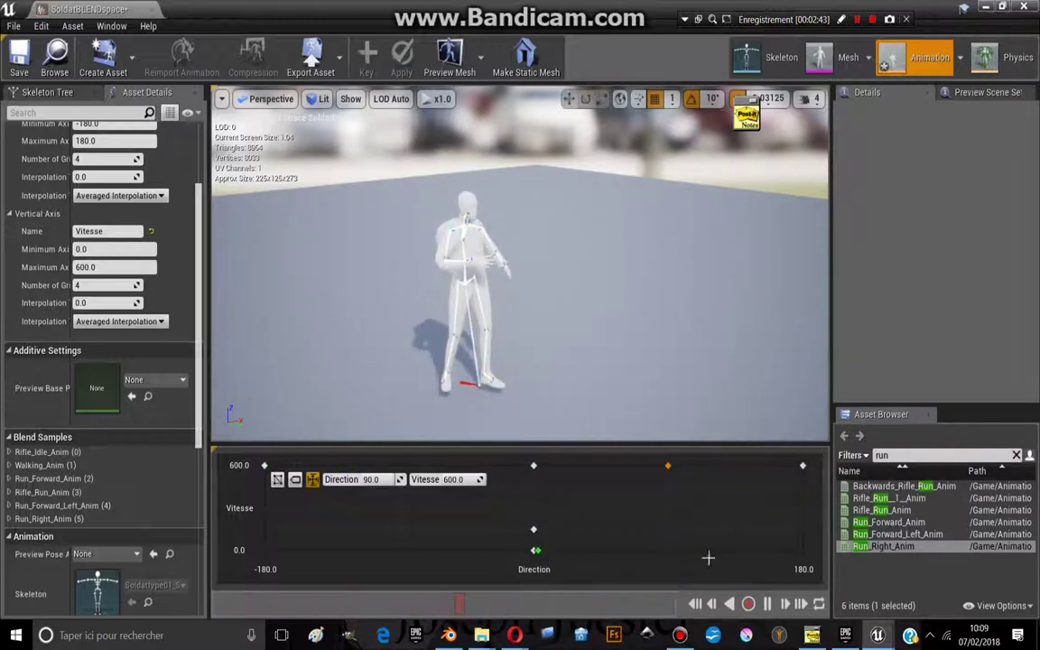
Clear the asset search and add Backwards_Rifle_Run_Anim at Direction -180, Vitesse 600.
click(1017, 456)
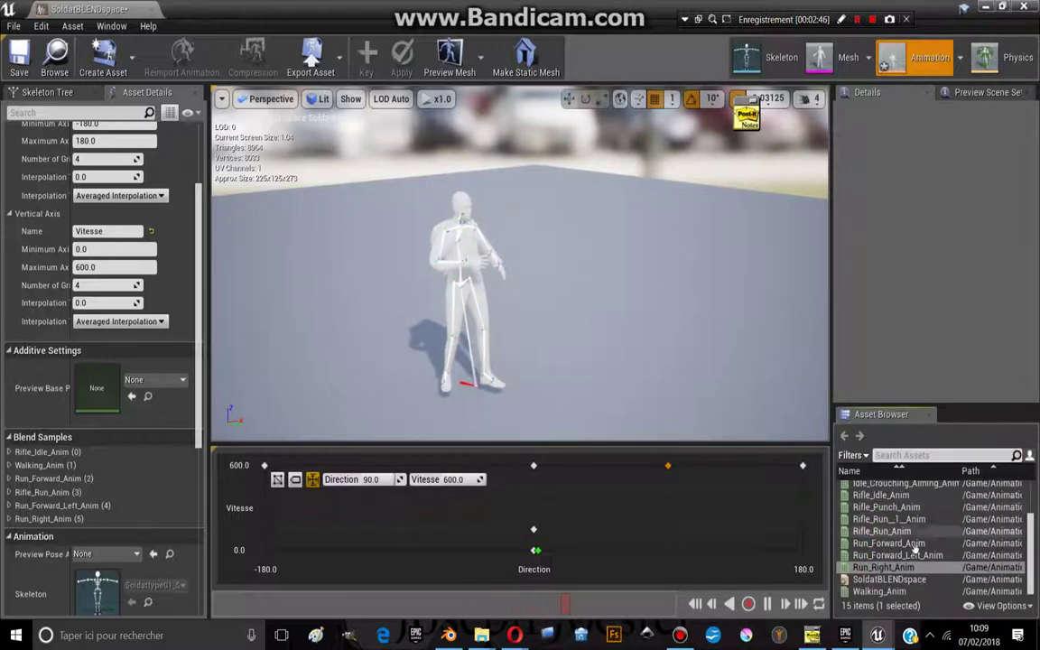
scroll(899, 502, up, 2)
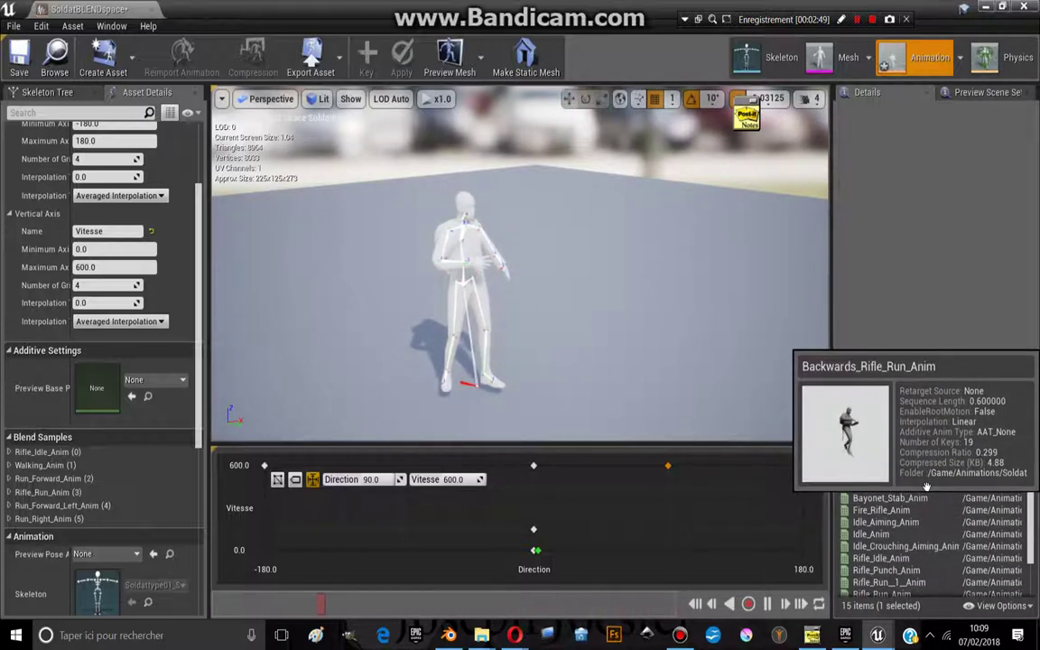
drag(926, 487, 280, 485)
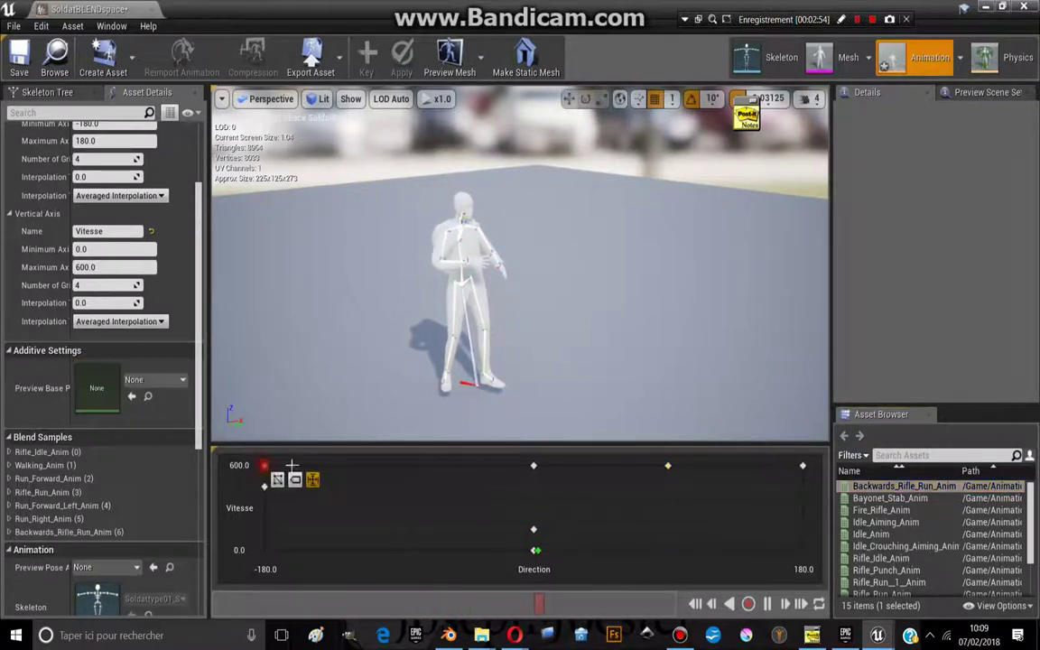
click(406, 465)
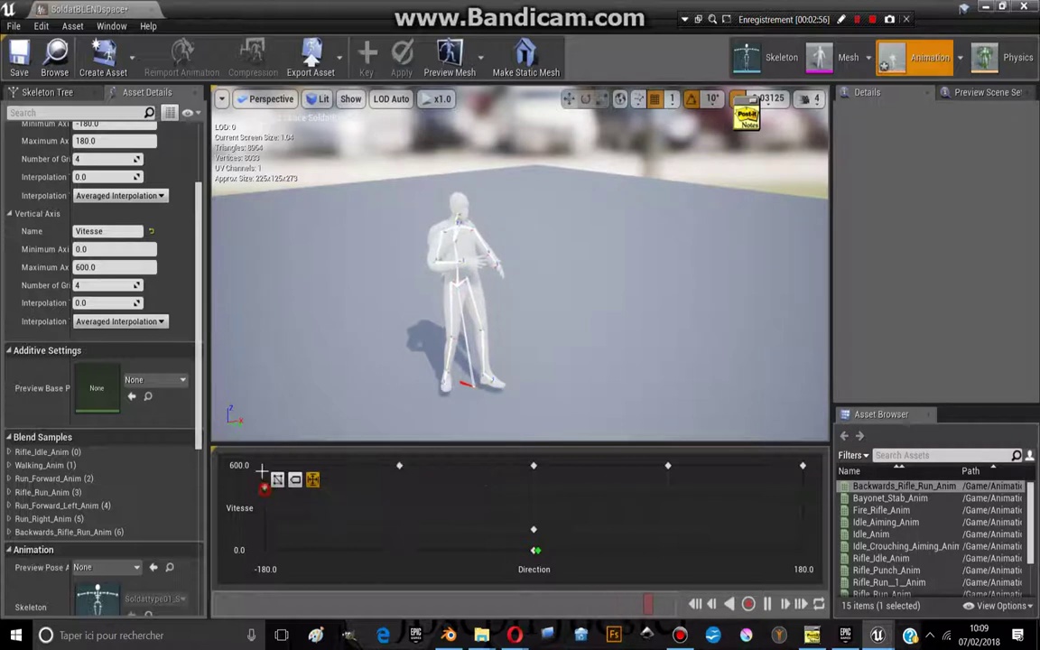
click(262, 467)
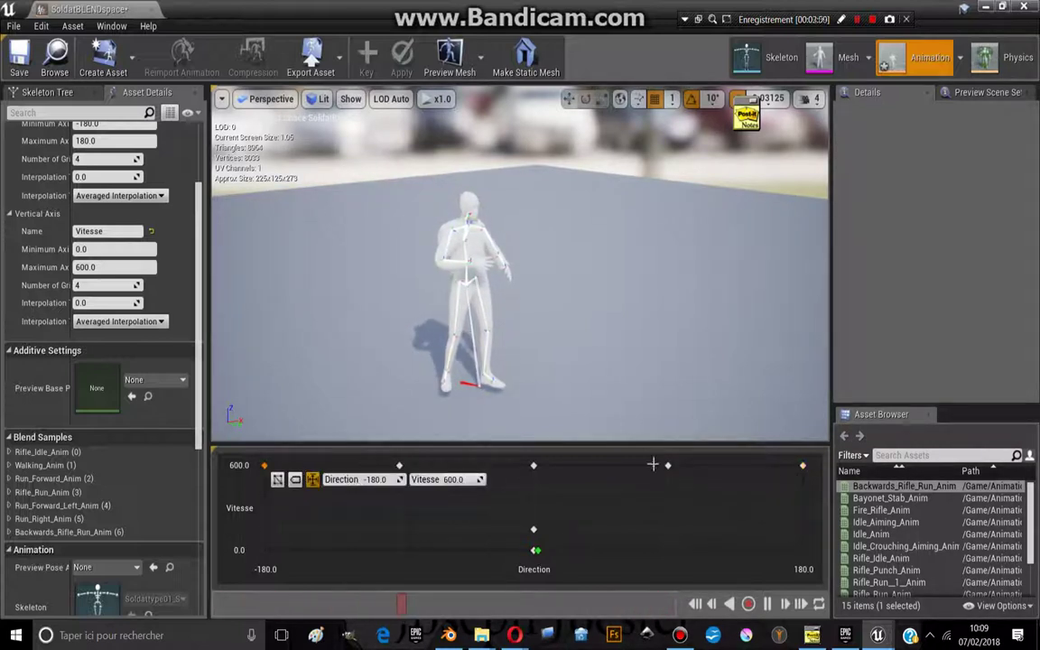
Rearrange the run samples, add Backwards_Rifle_Run_Anim at Direction 180, and save the blend space.
drag(668, 465, 534, 487)
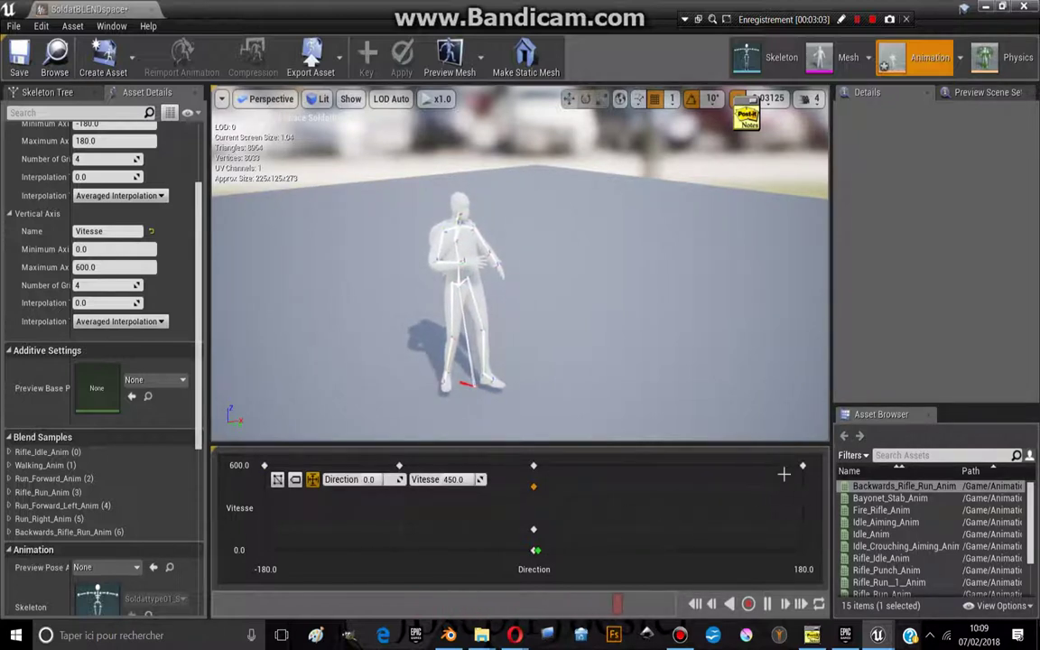
drag(802, 465, 668, 465)
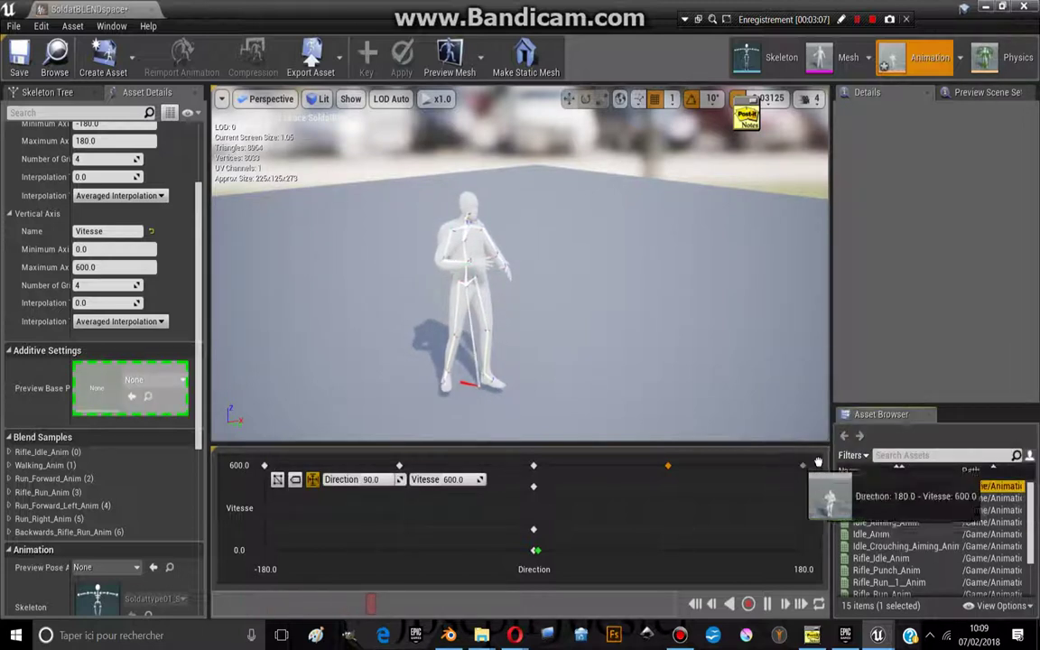
drag(894, 488, 803, 465)
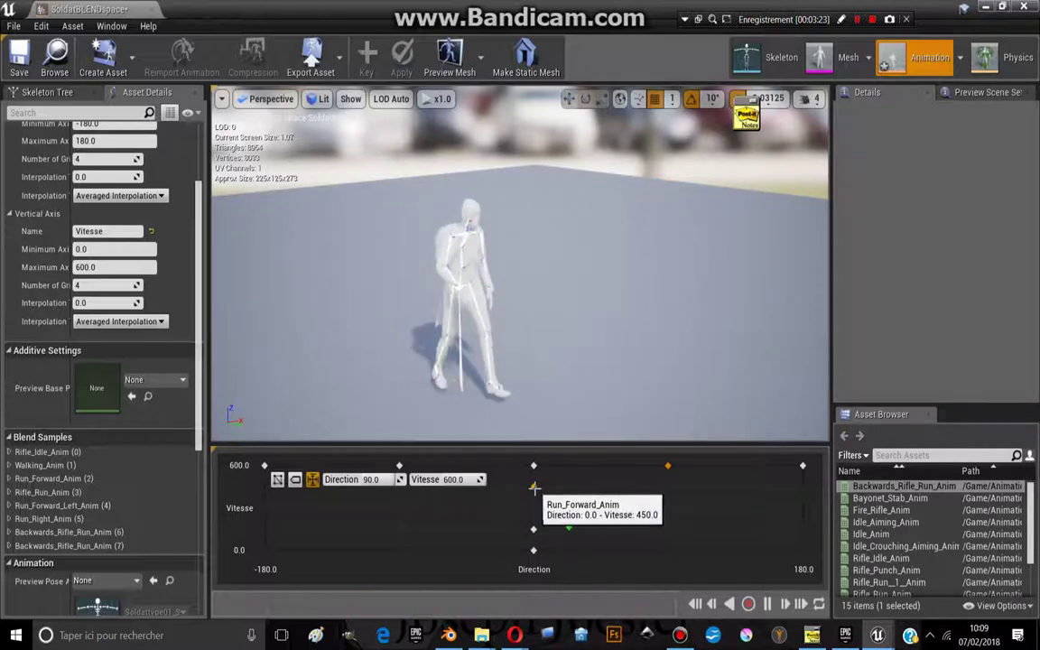
mouse_move(533, 465)
mouse_down()
mouse_move(499, 515)
mouse_move(534, 465)
mouse_up()
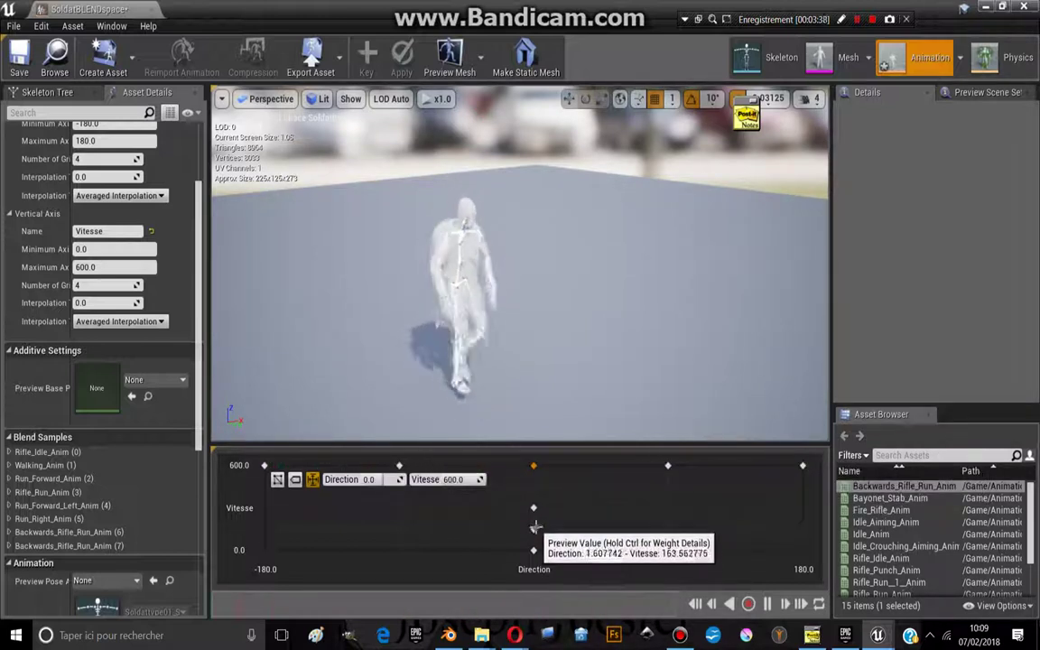
click(15, 58)
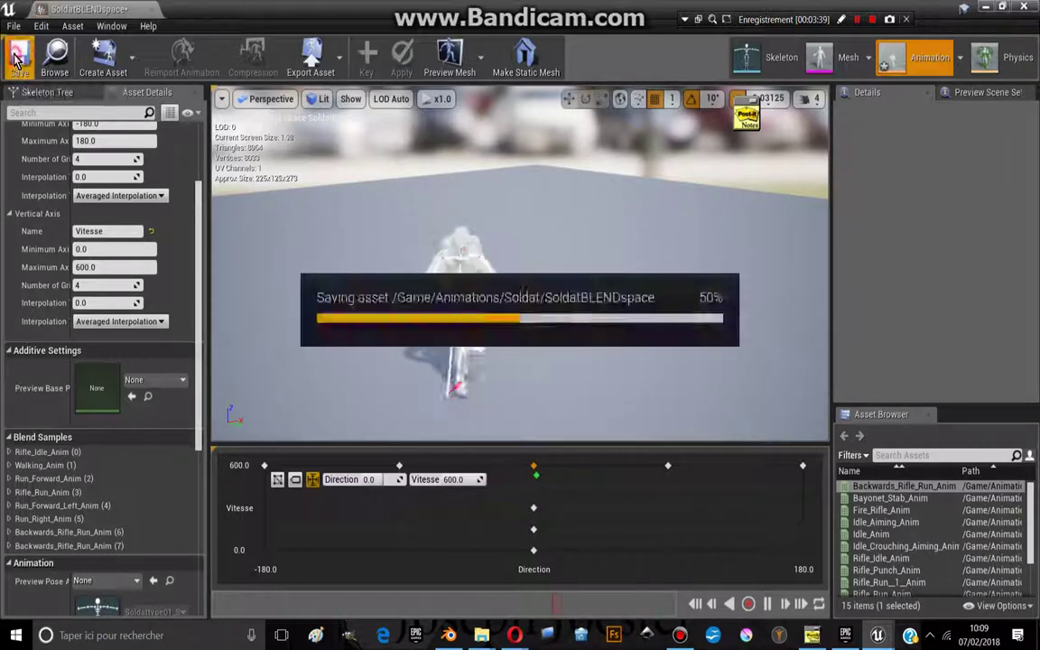
Close the blend space and create an Animation Blueprint for the Soldattype01_Skeleton skeleton.
click(1025, 7)
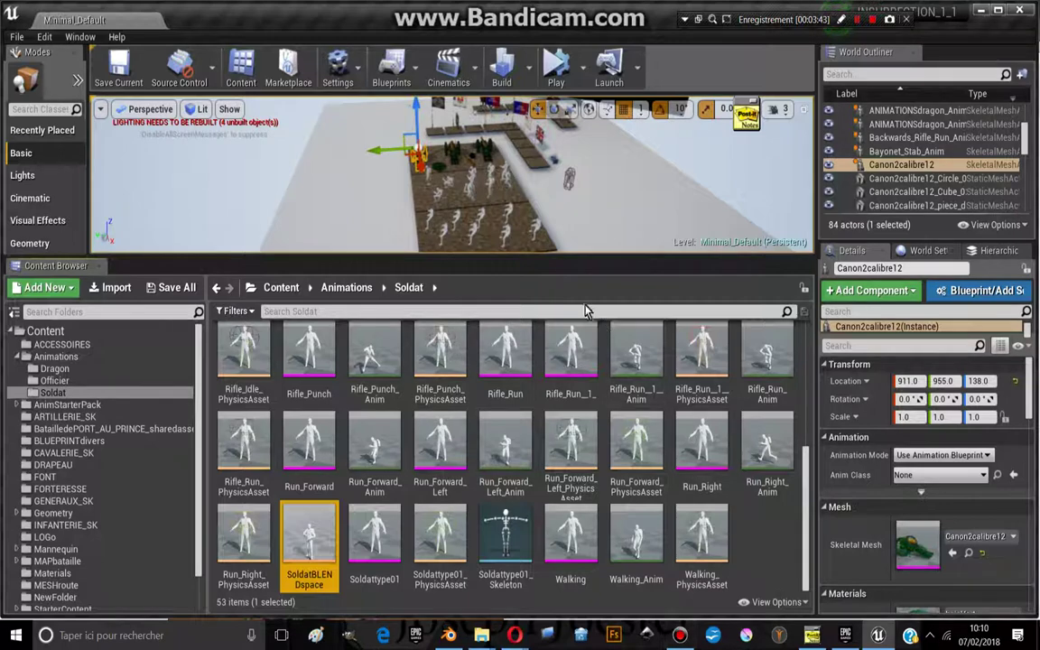
drag(565, 262, 501, 174)
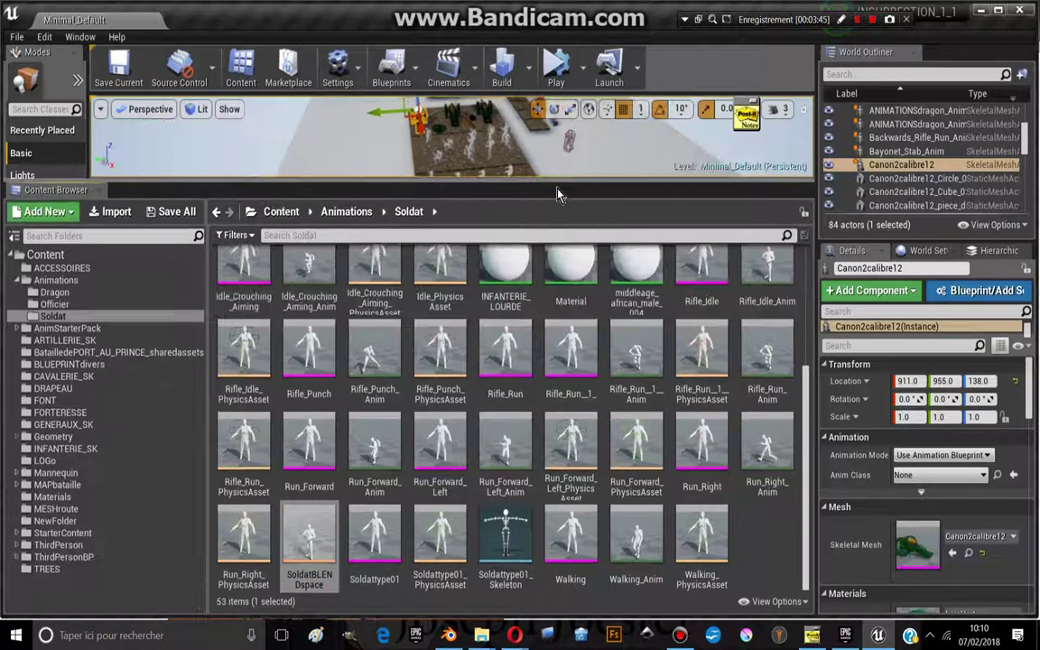
click(759, 542)
right_click(759, 542)
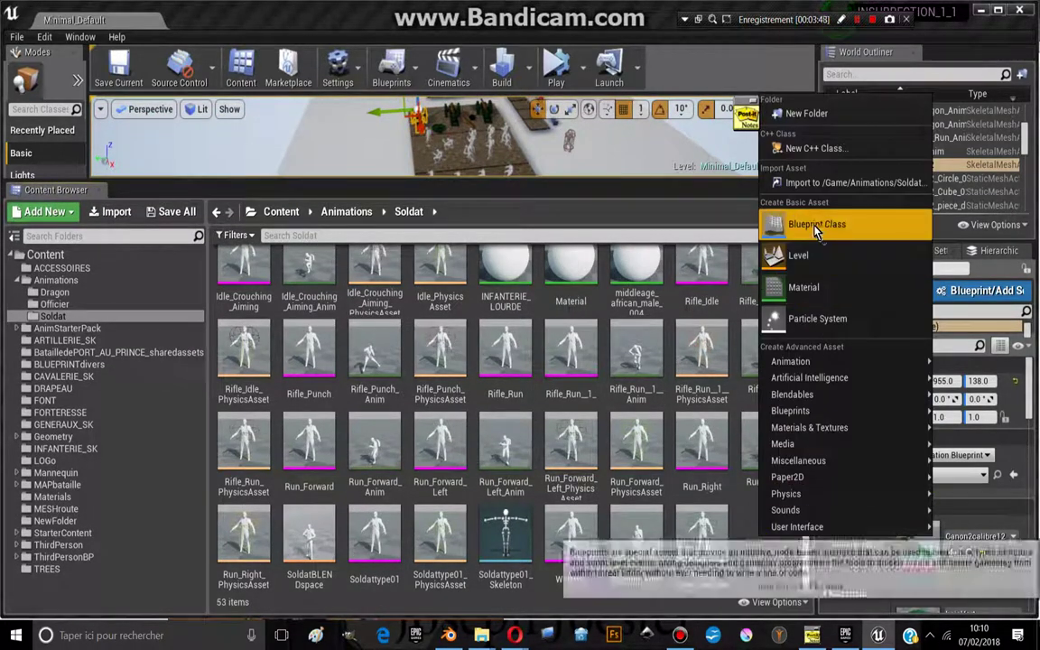
mouse_move(807, 370)
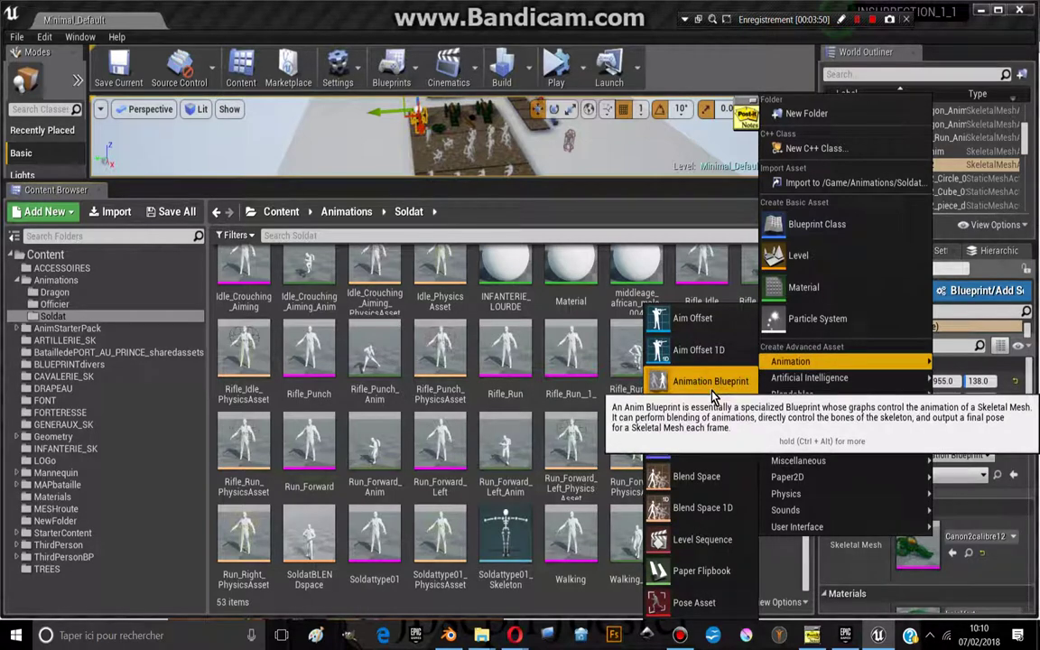
click(640, 351)
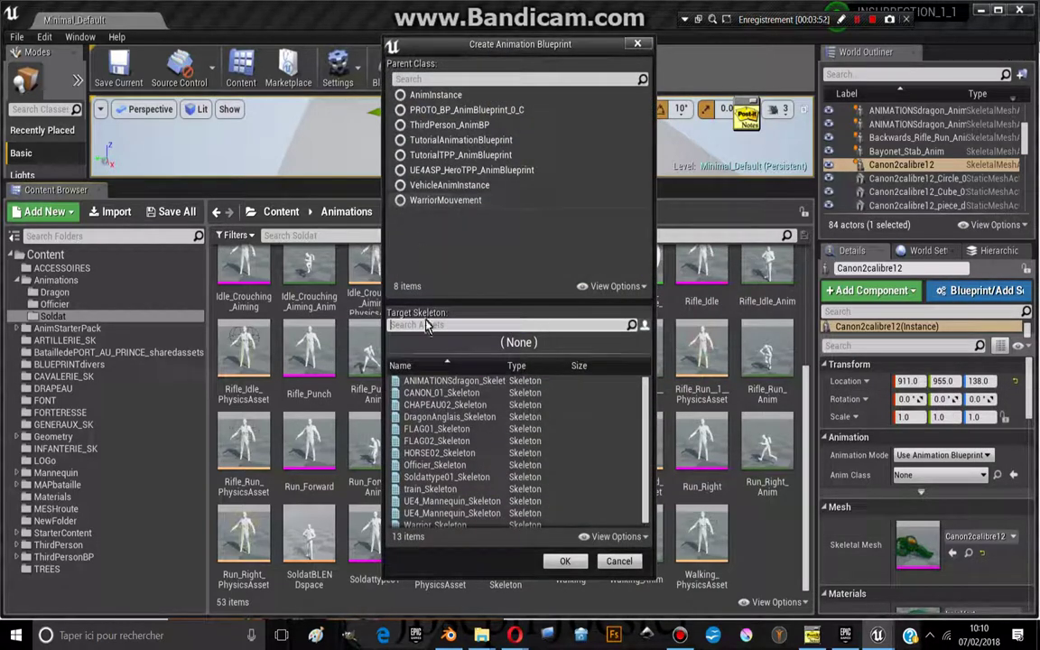
scroll(455, 470, down, 1)
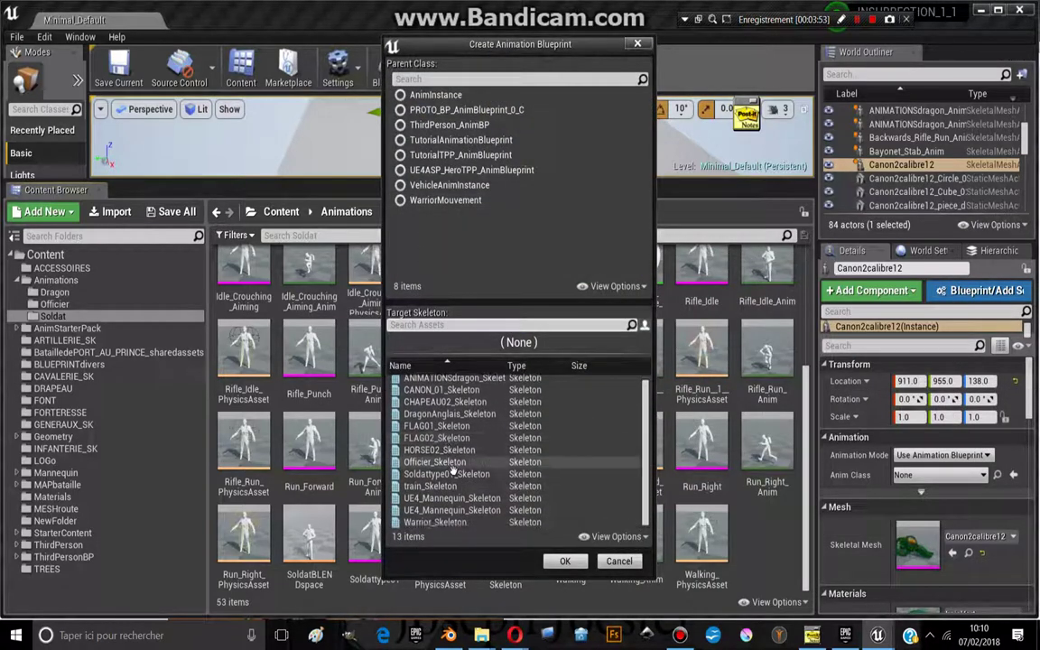
click(449, 475)
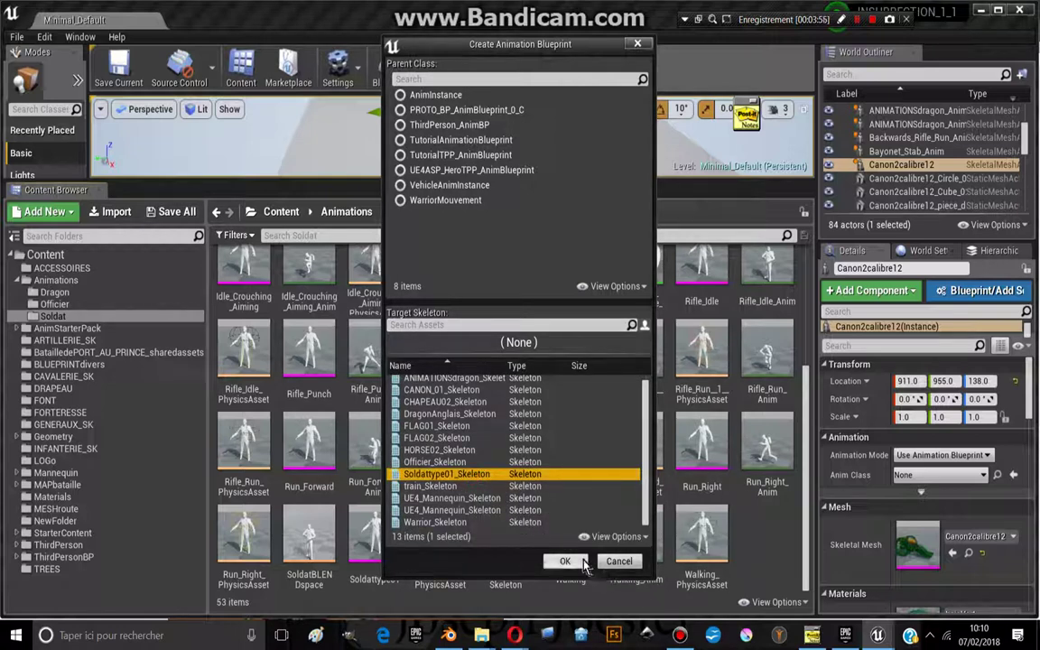
click(565, 562)
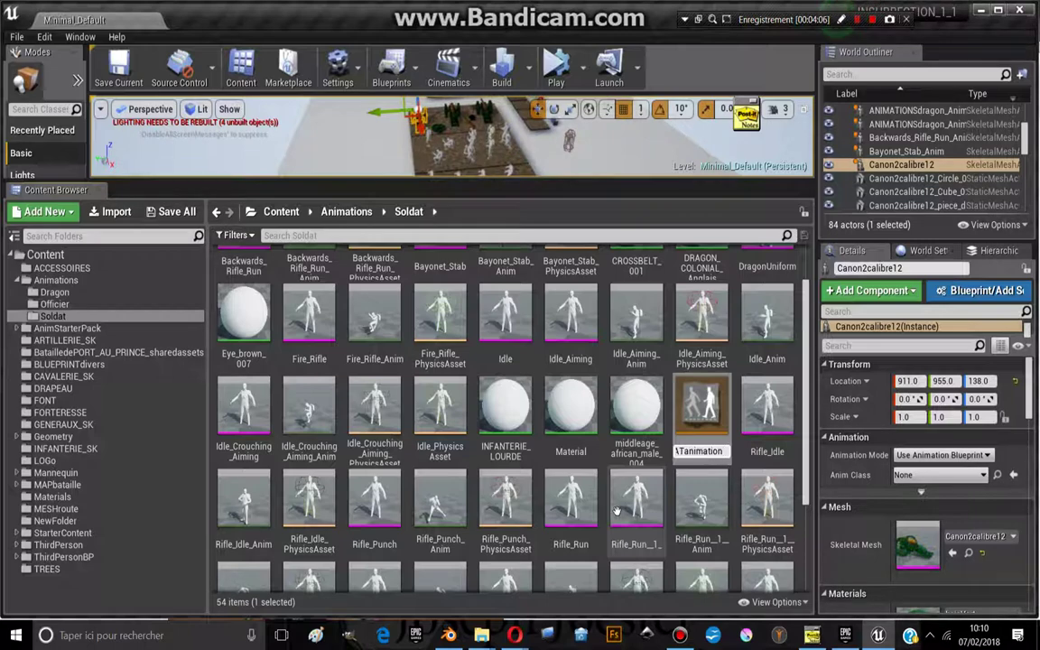
Name the blueprint SOLDATanimationBP and open it in the Anim Graph.
key(Return)
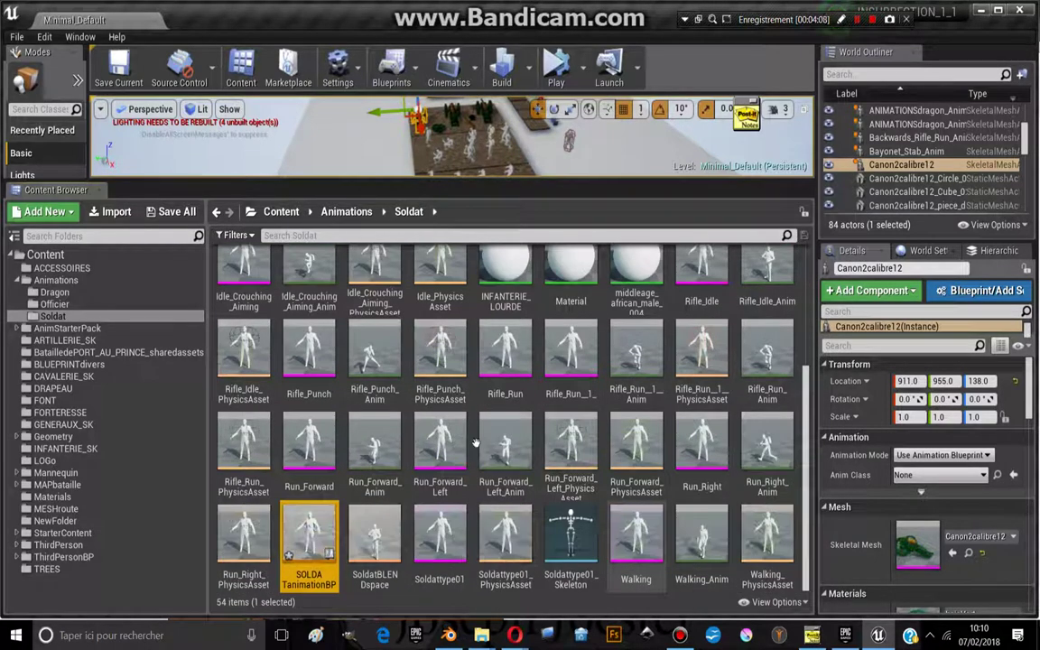
double_click(312, 547)
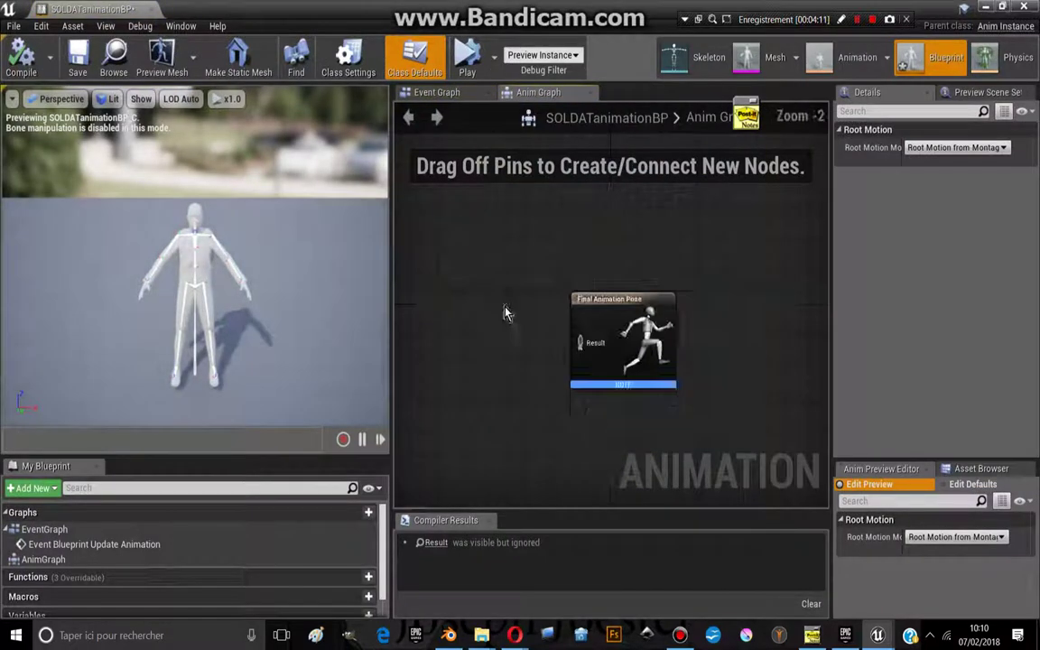
right_drag(504, 313, 566, 301)
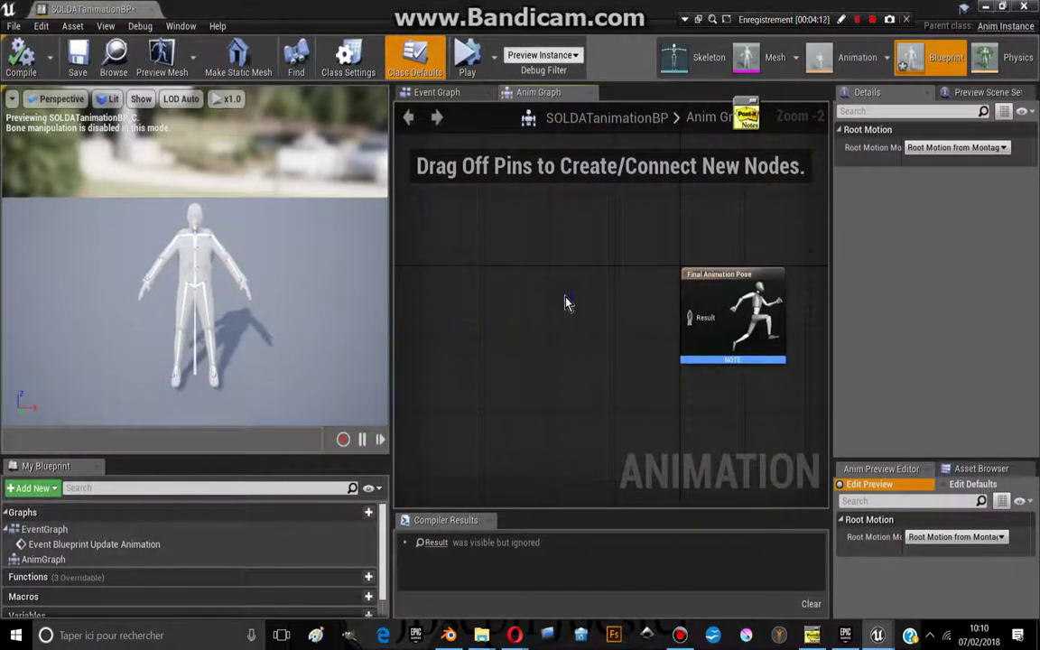
Add a new state machine, name it MOUVEMENT, and connect its output to Final Animation Pose.
right_click(566, 303)
text(state)
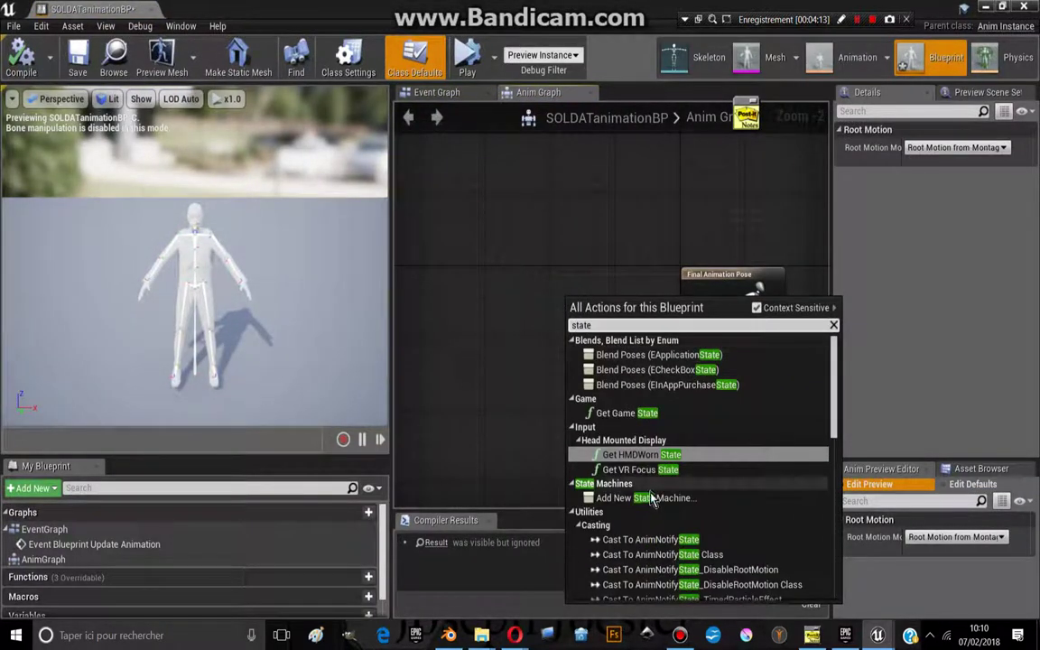
click(623, 494)
text(MOUVEMENT)
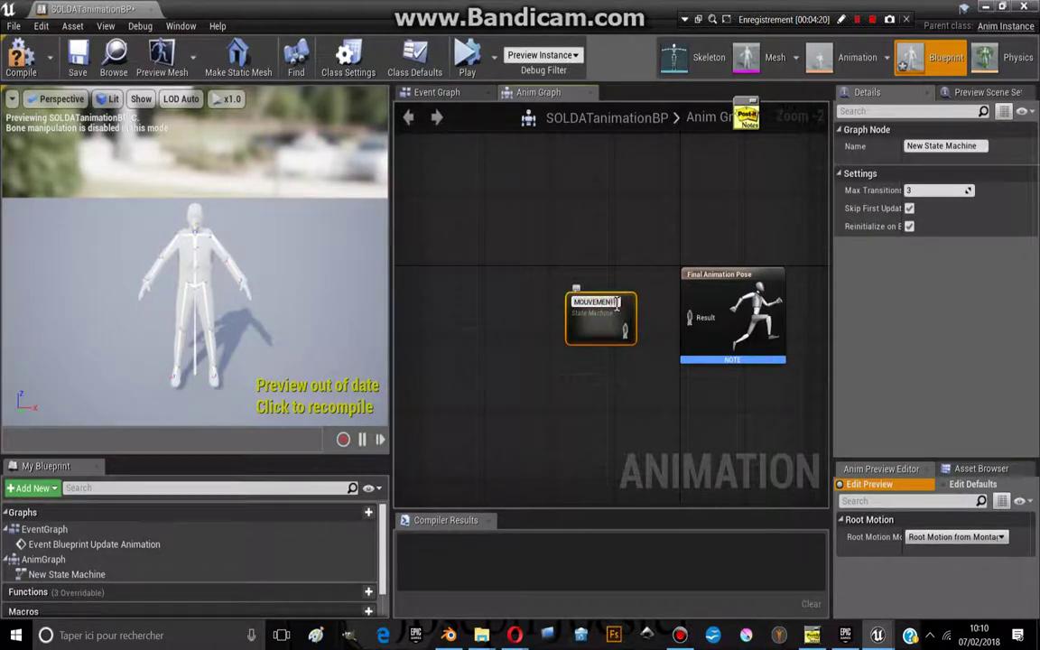
key(Return)
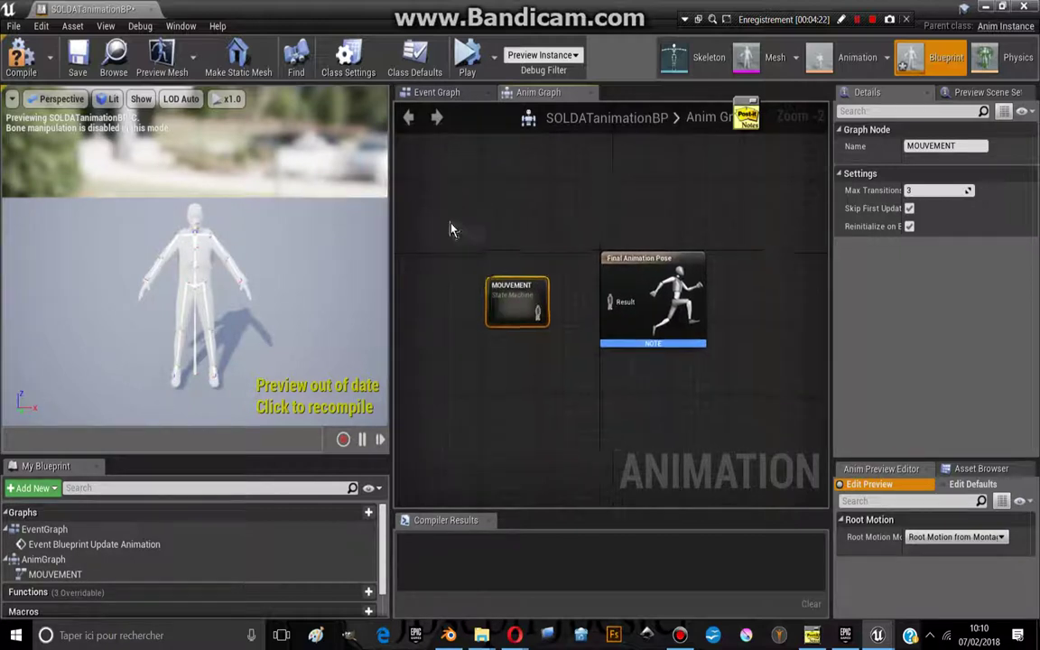
scroll(447, 226, up, 2)
drag(586, 346, 662, 326)
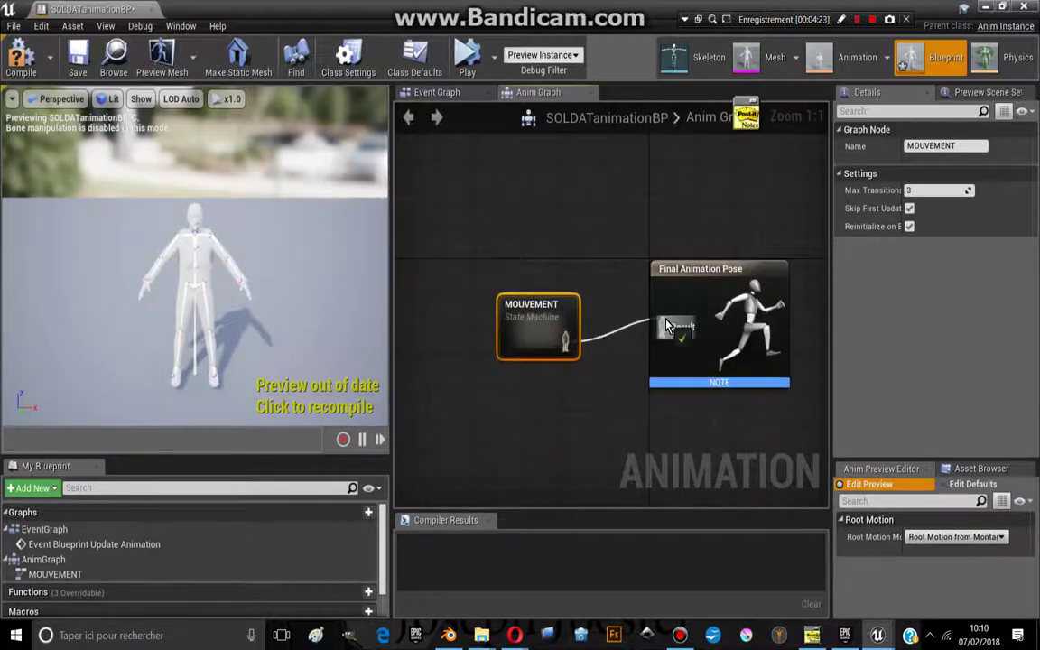
Open the MOUVEMENT state machine and add a new state linked from Entry.
double_click(504, 327)
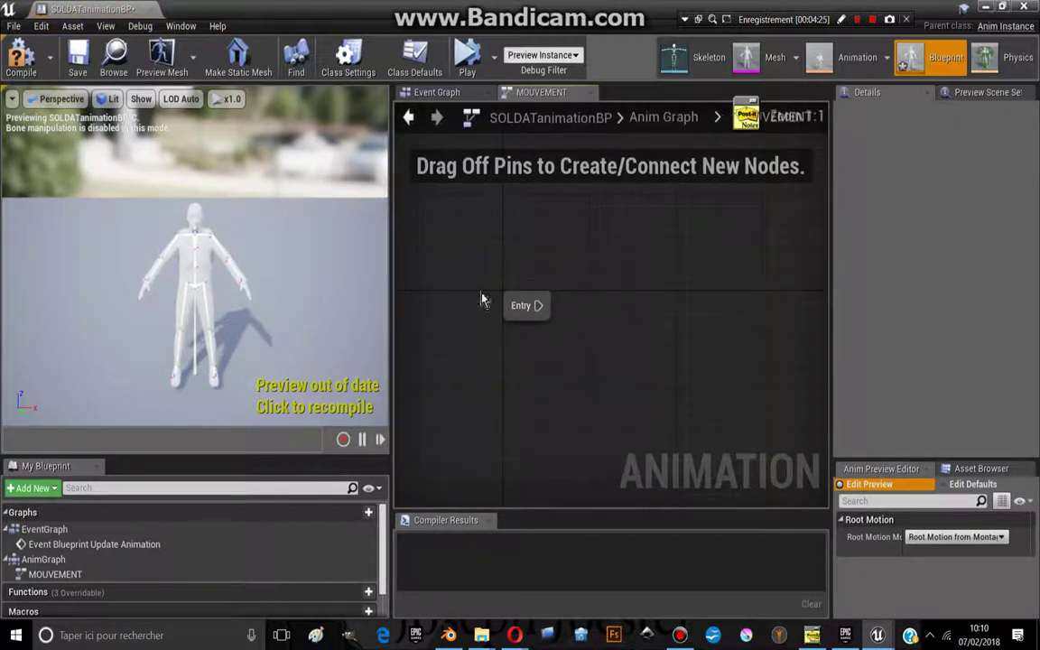
drag(389, 260, 275, 260)
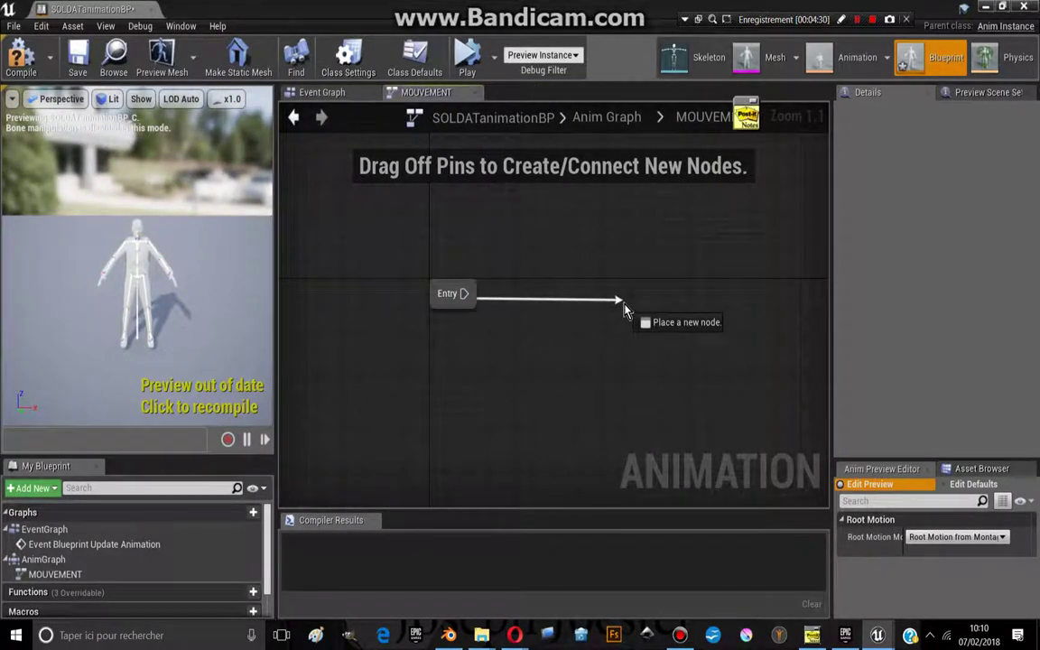
drag(629, 295, 625, 307)
click(668, 348)
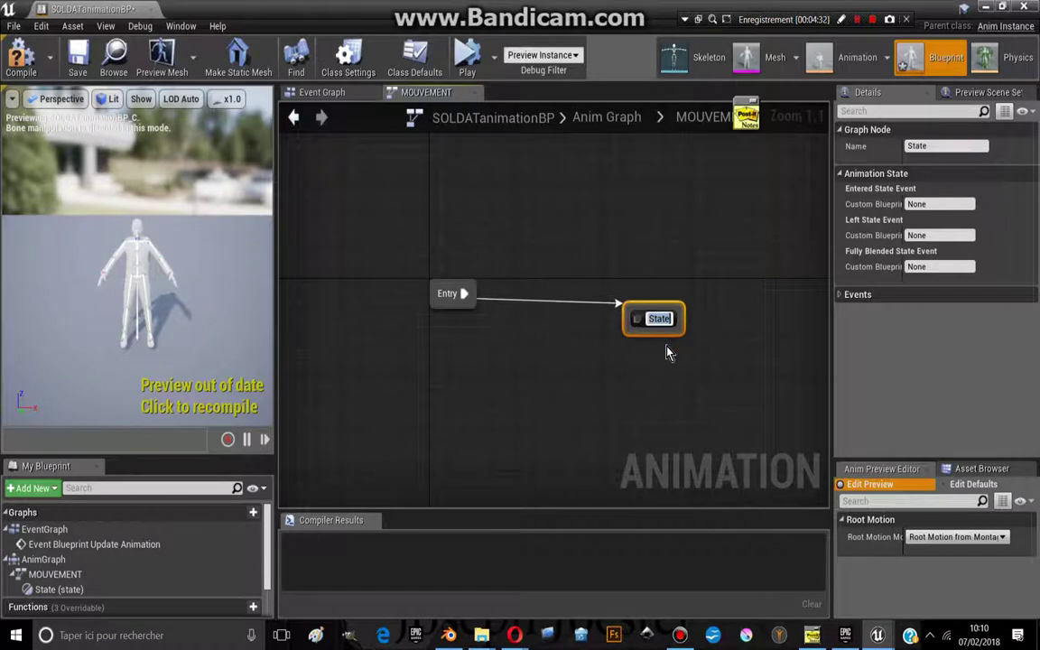
Name the state Soldatblend and open its inner graph.
text(Sol)
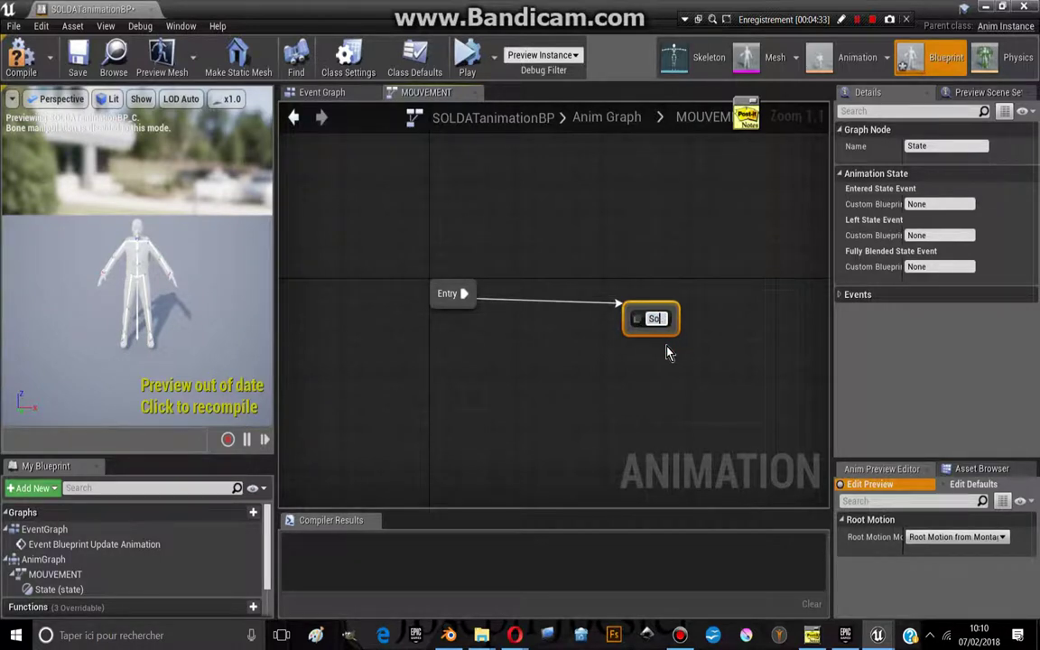
text(datblend)
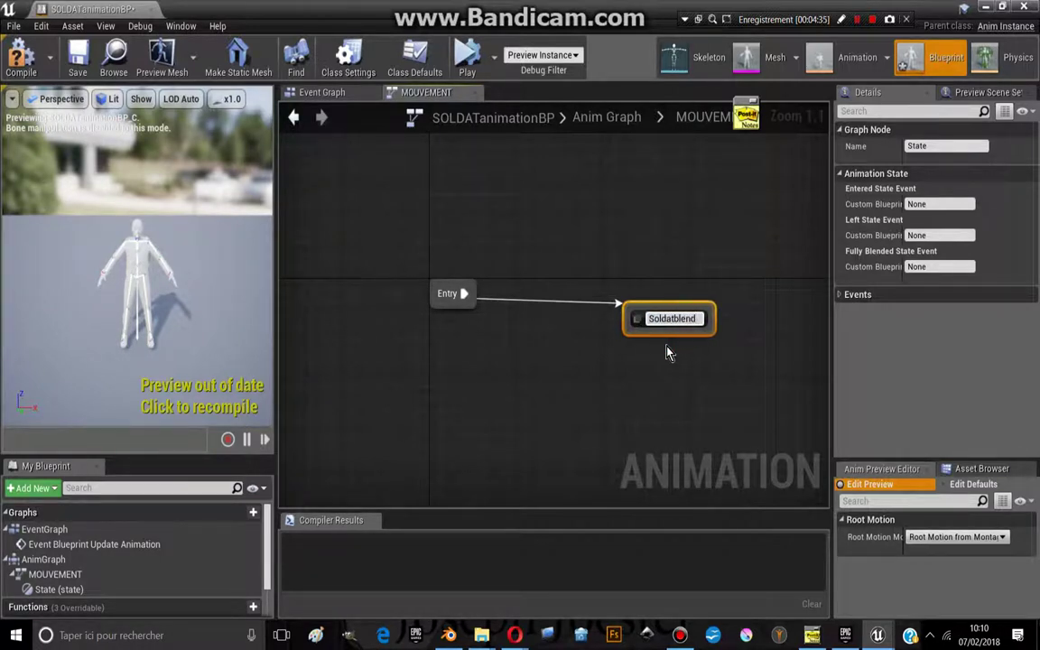
key(Return)
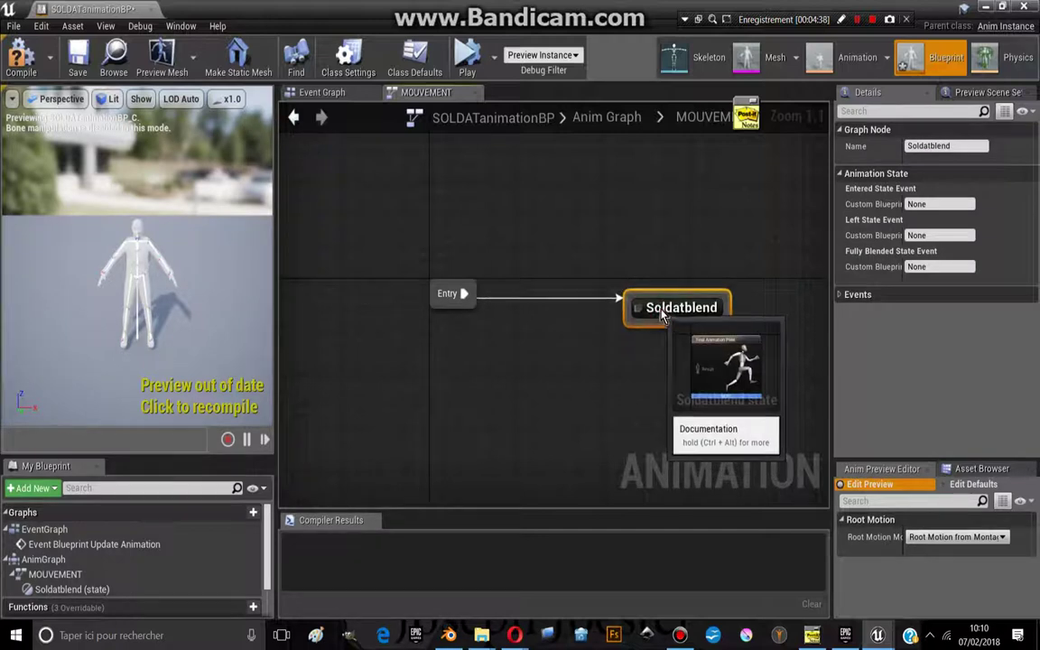
right_drag(679, 312, 548, 316)
double_click(548, 316)
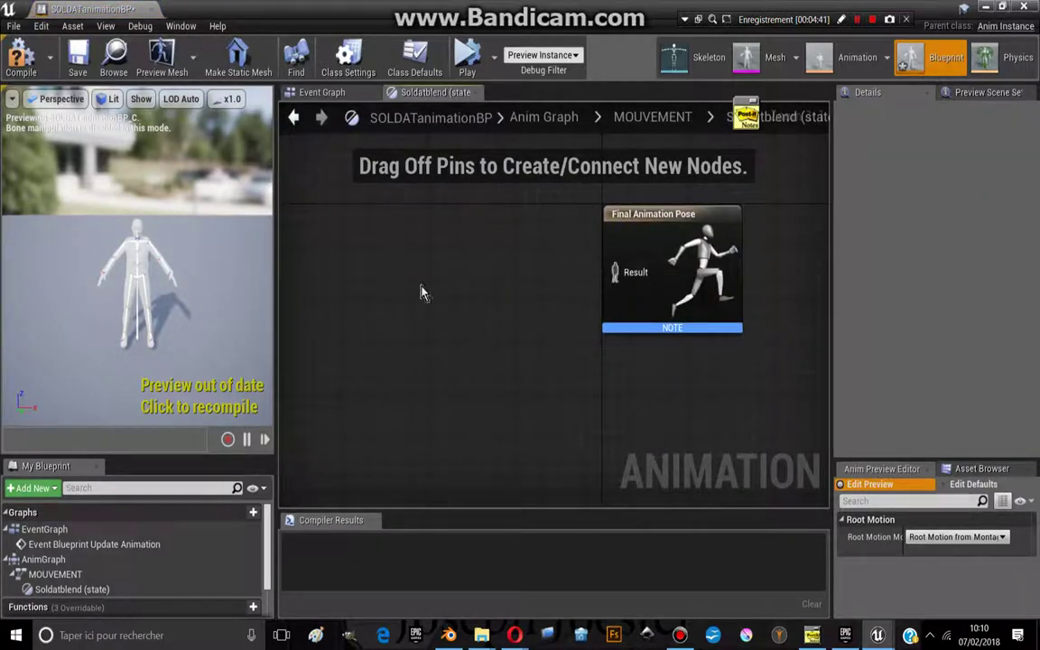
Add a SoldatBLENDspace player from the asset list and wire it to Final Animation Pose.
click(968, 473)
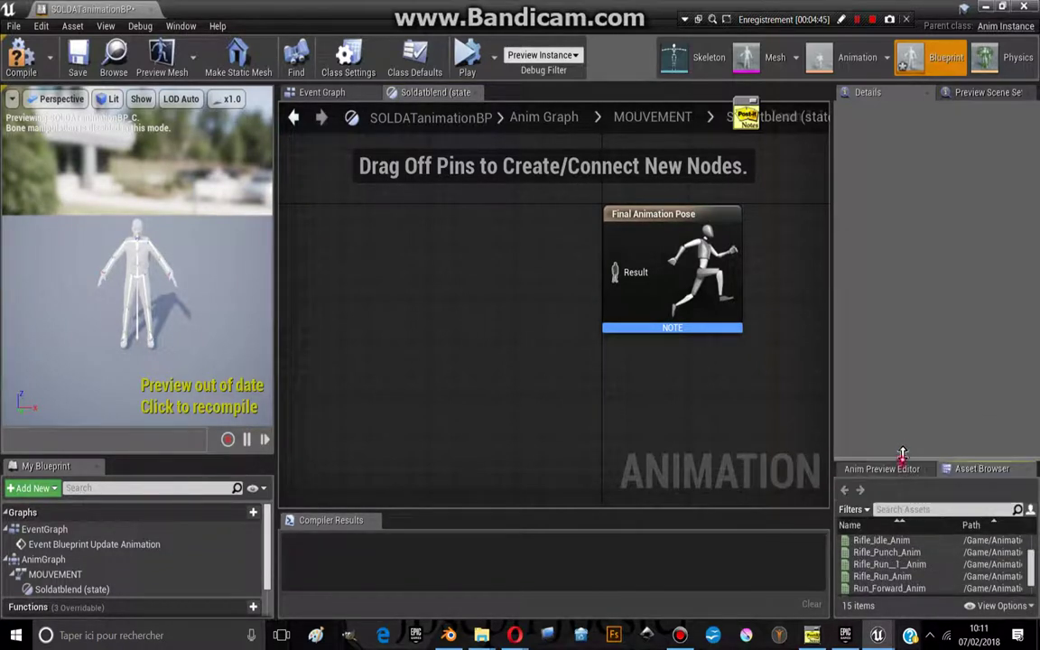
drag(903, 459, 899, 382)
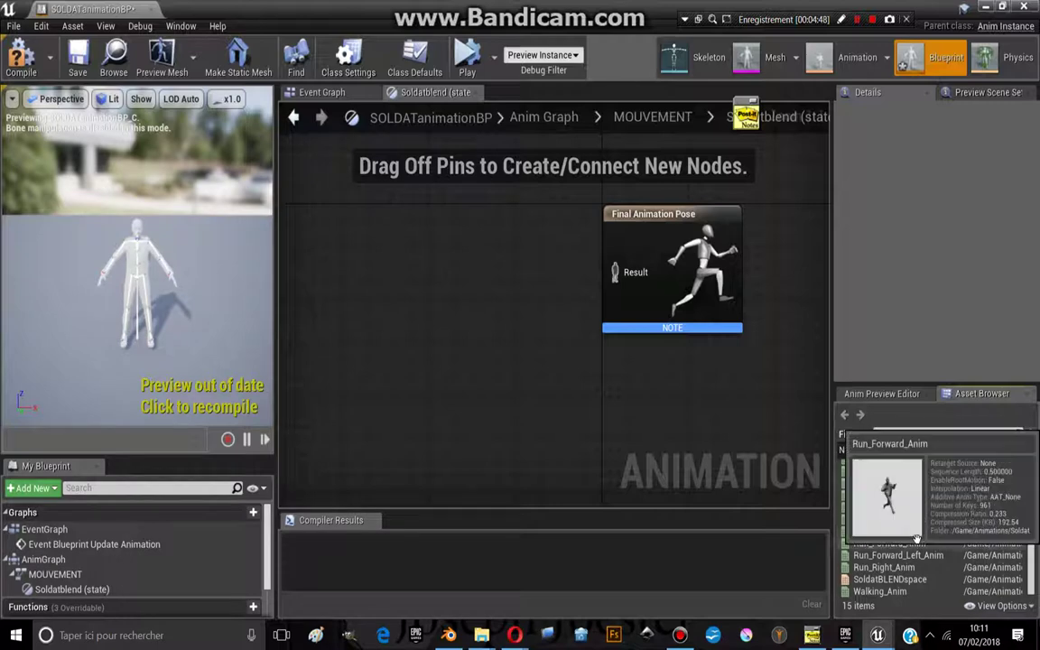
mouse_move(889, 580)
mouse_down()
mouse_move(416, 298)
mouse_move(419, 250)
mouse_up()
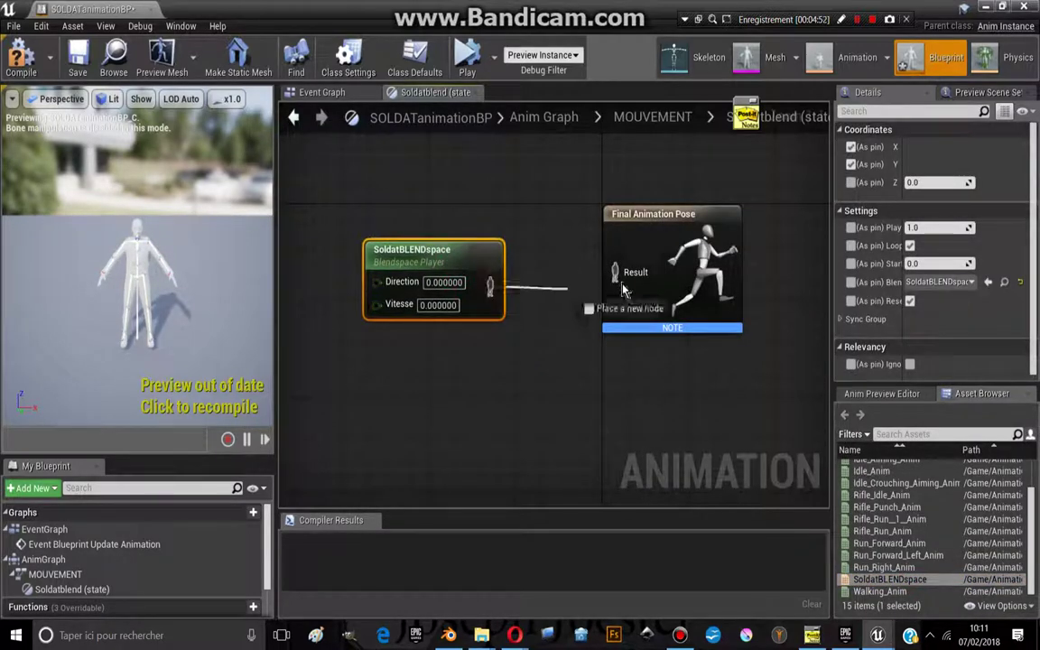
drag(623, 289, 616, 273)
scroll(425, 257, up, 1)
scroll(555, 309, down, 1)
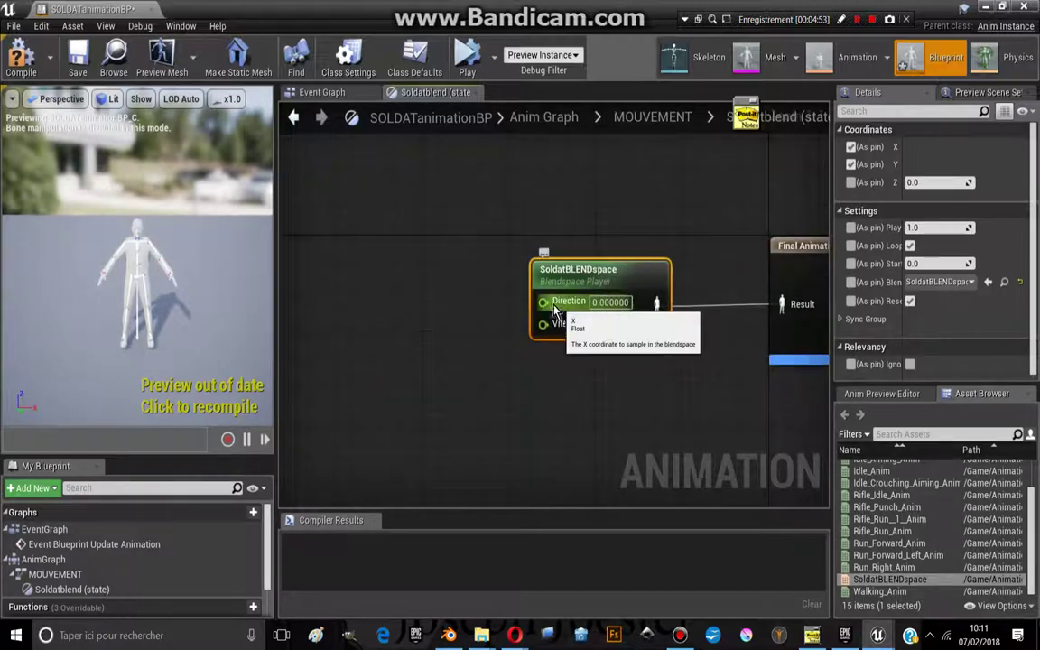
Promote the blendspace's Direction input to a float variable named DIRECTION.
drag(555, 310, 421, 266)
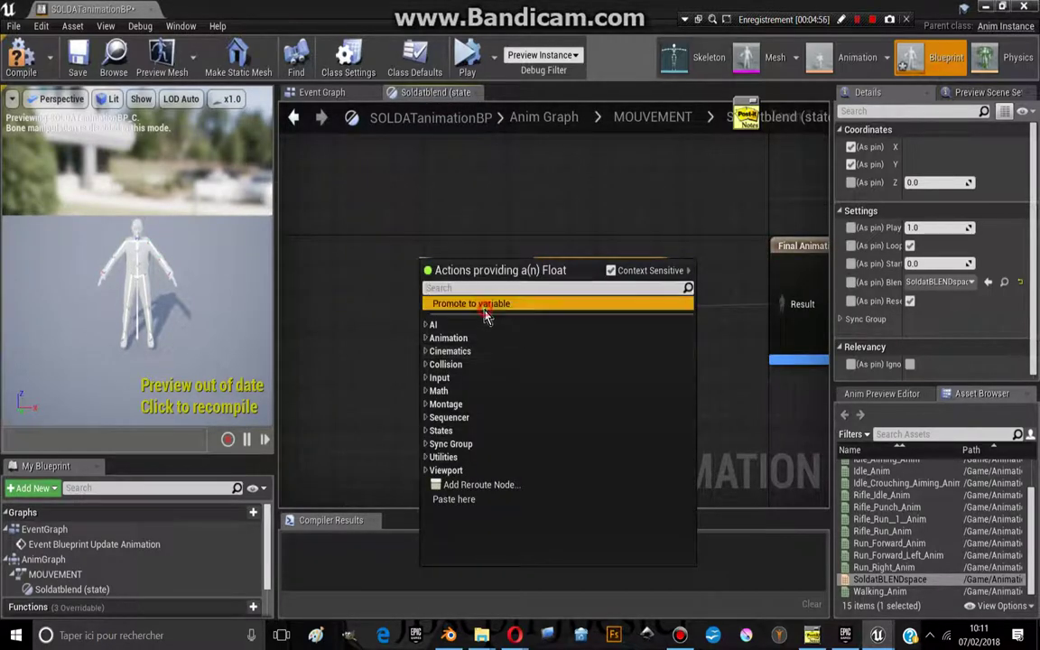
click(484, 307)
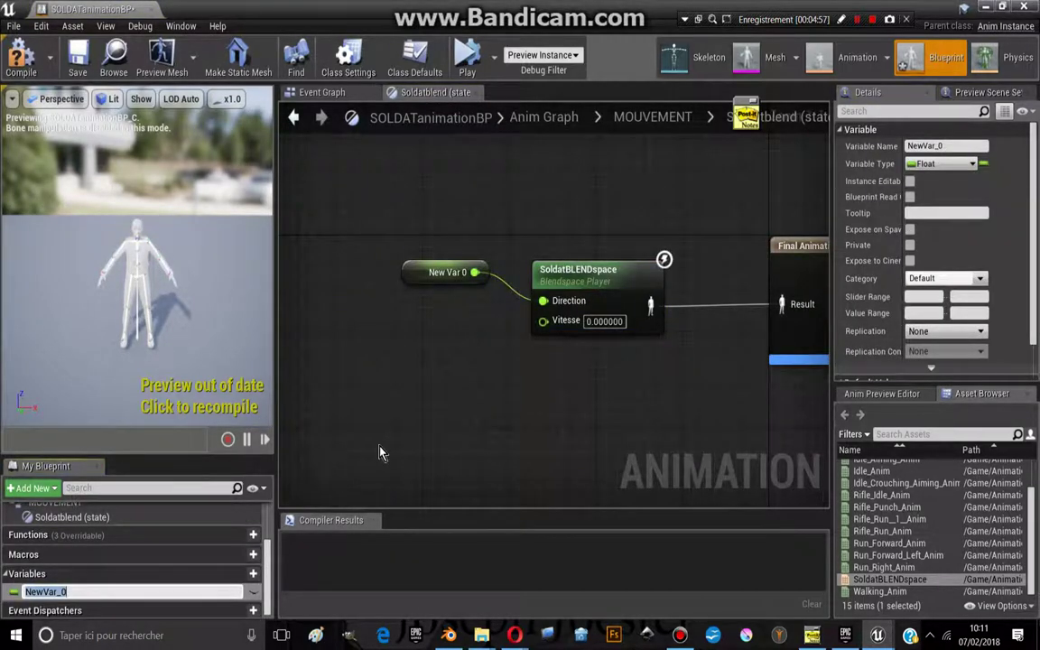
text(TIOn)
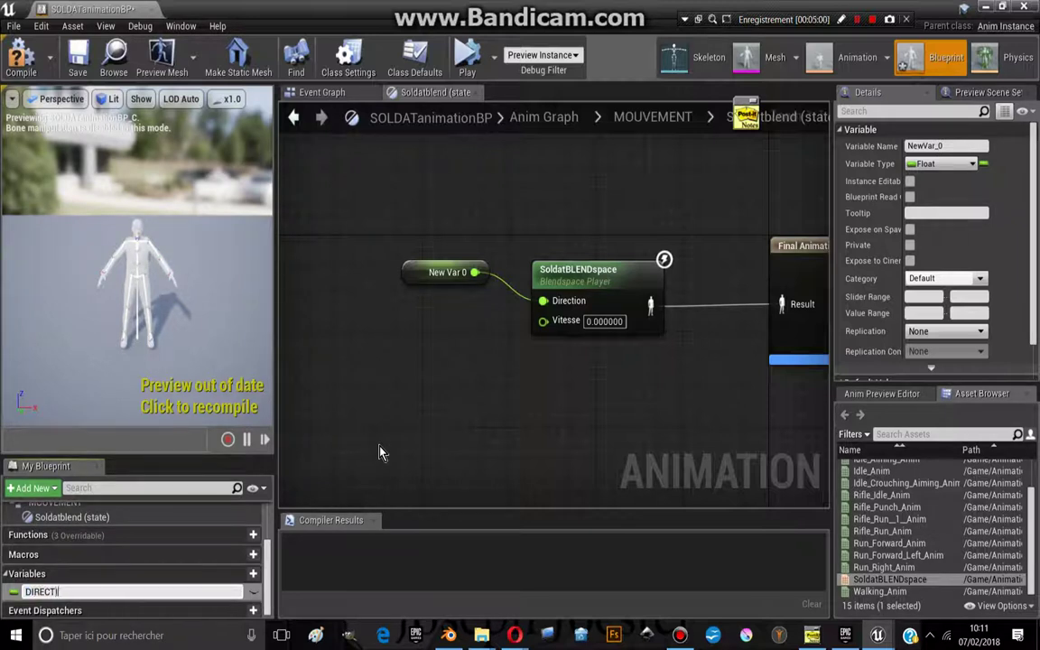
key(Return)
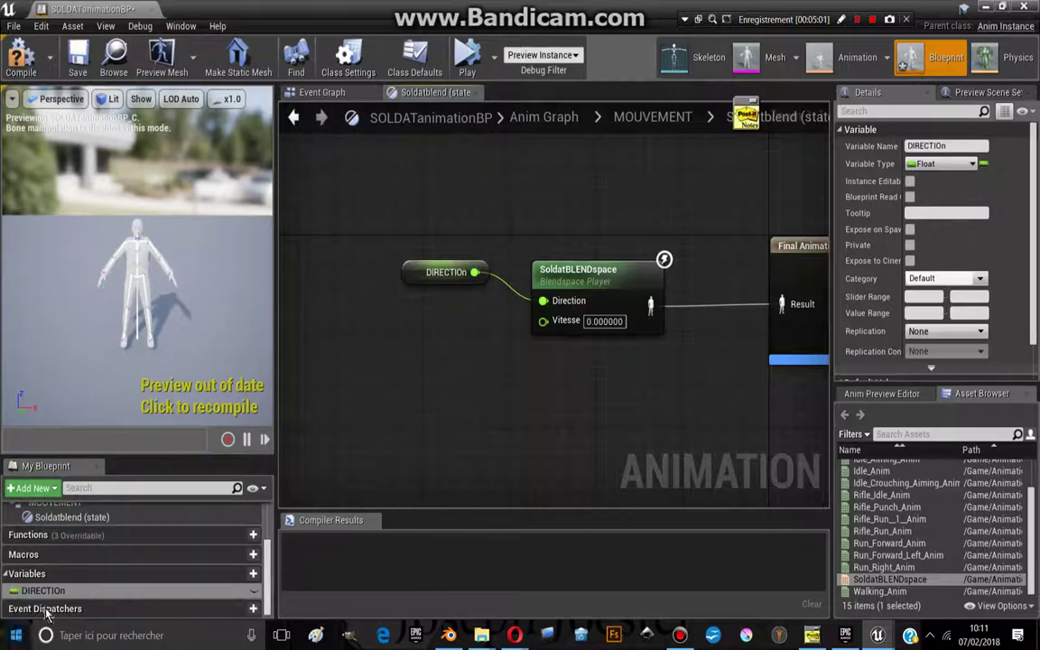
click(71, 591)
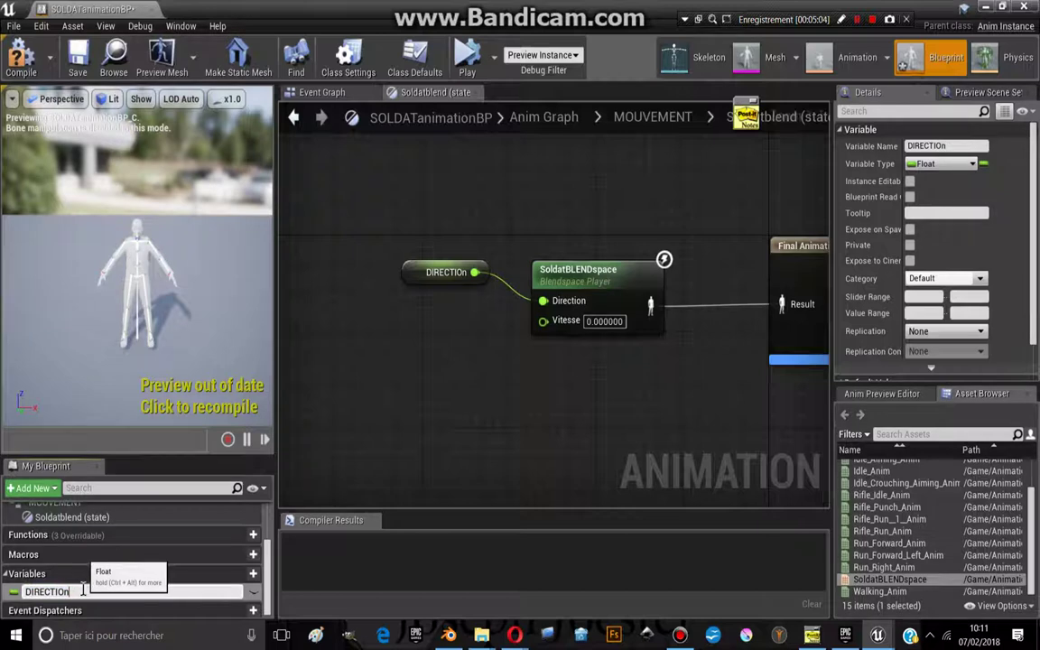
text(N)
key(Return)
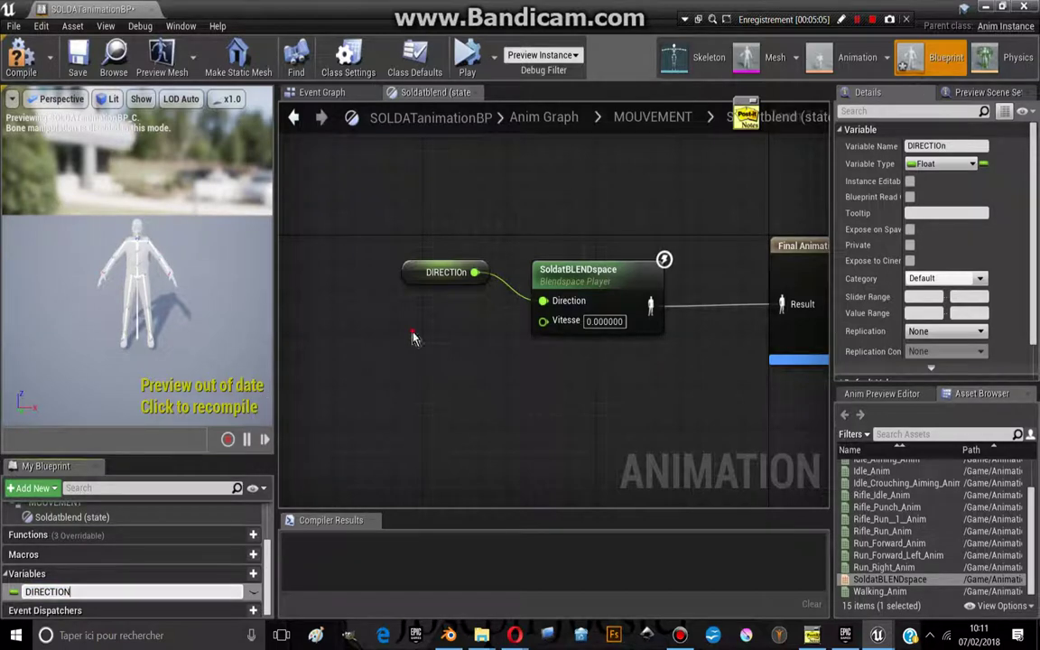
Promote the Vitesse input to a VITESSE variable placed below DIRECTION.
mouse_move(543, 320)
mouse_down()
mouse_move(458, 396)
mouse_move(478, 364)
mouse_up()
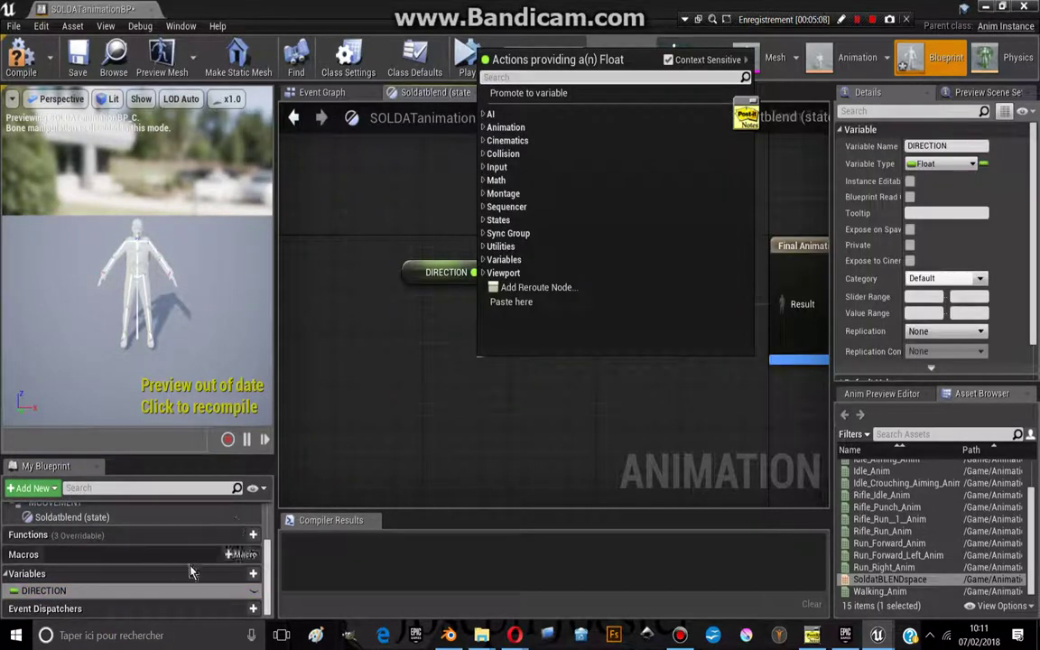
click(533, 94)
text(VITE)
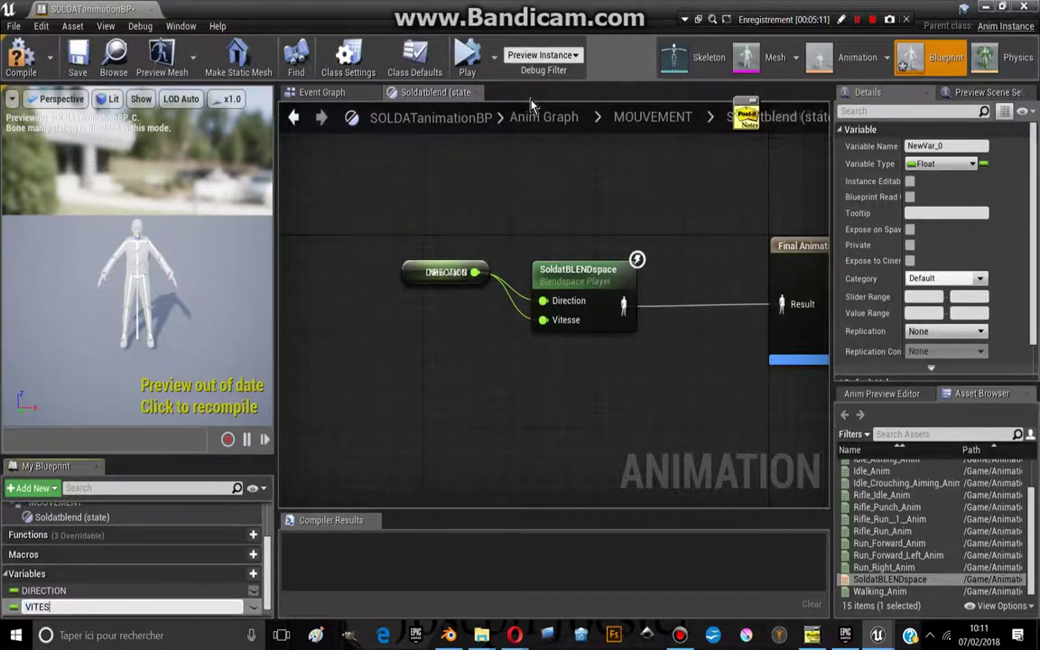
text(SE)
key(Return)
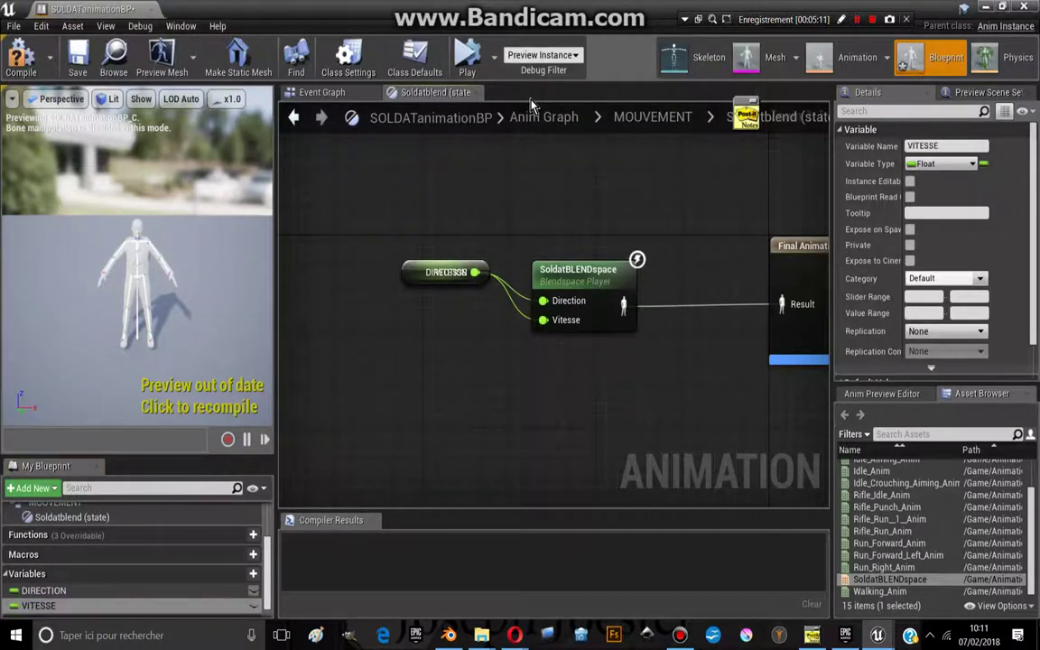
drag(421, 304, 394, 337)
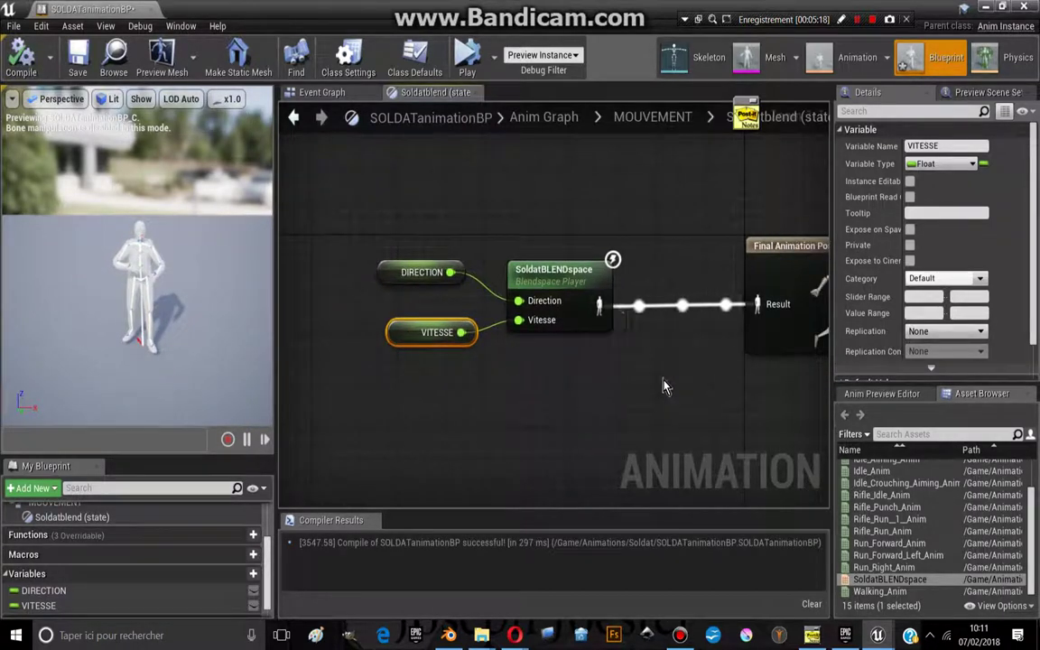
right_drag(664, 386, 641, 355)
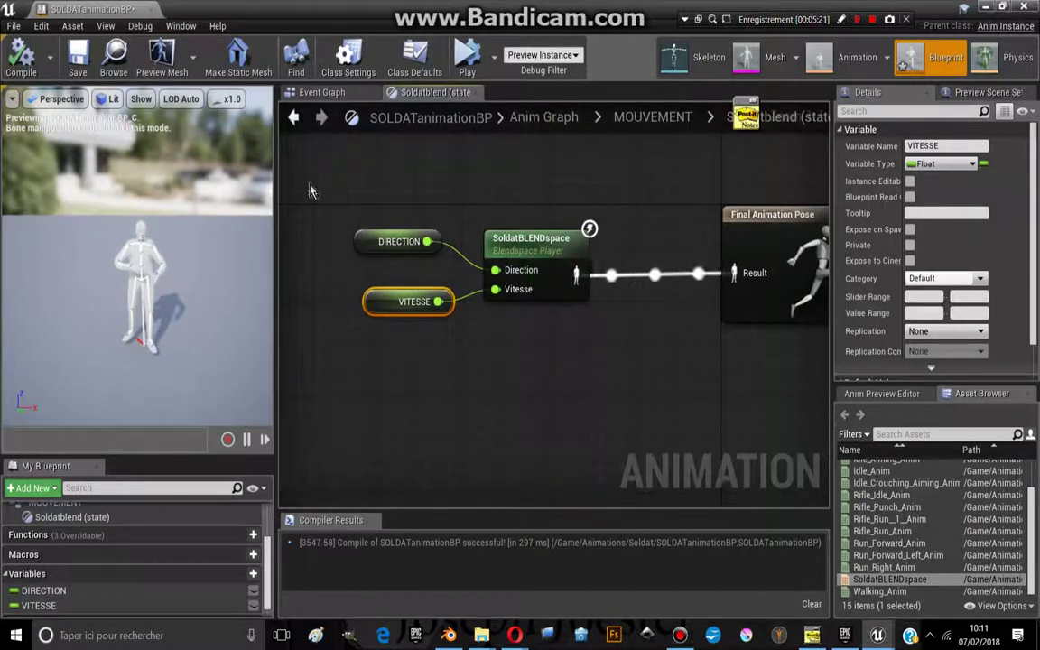
click(628, 120)
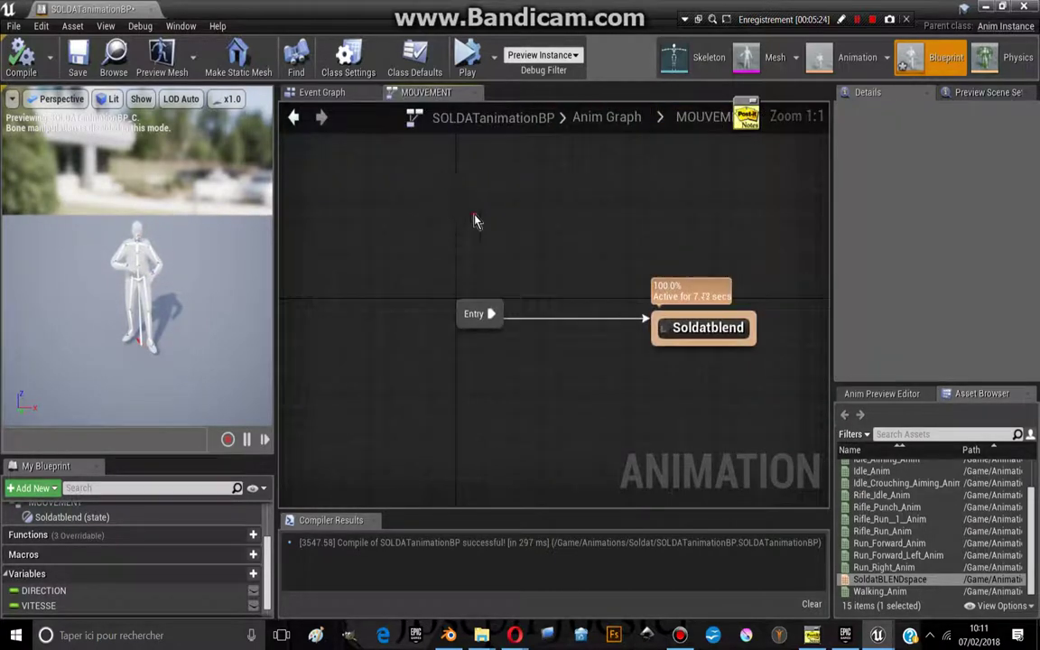
In the Event Graph, add Get Movement Component for the Try Get Pawn Owner node.
click(323, 93)
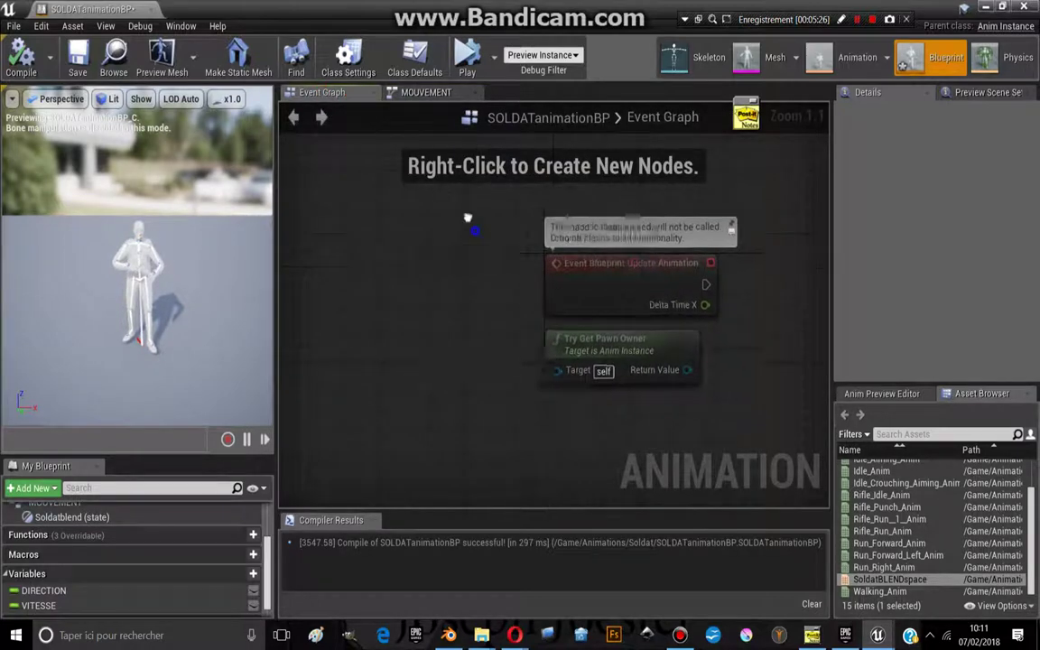
mouse_move(512, 306)
mouse_down()
mouse_move(454, 377)
mouse_move(594, 372)
mouse_up()
text(ge)
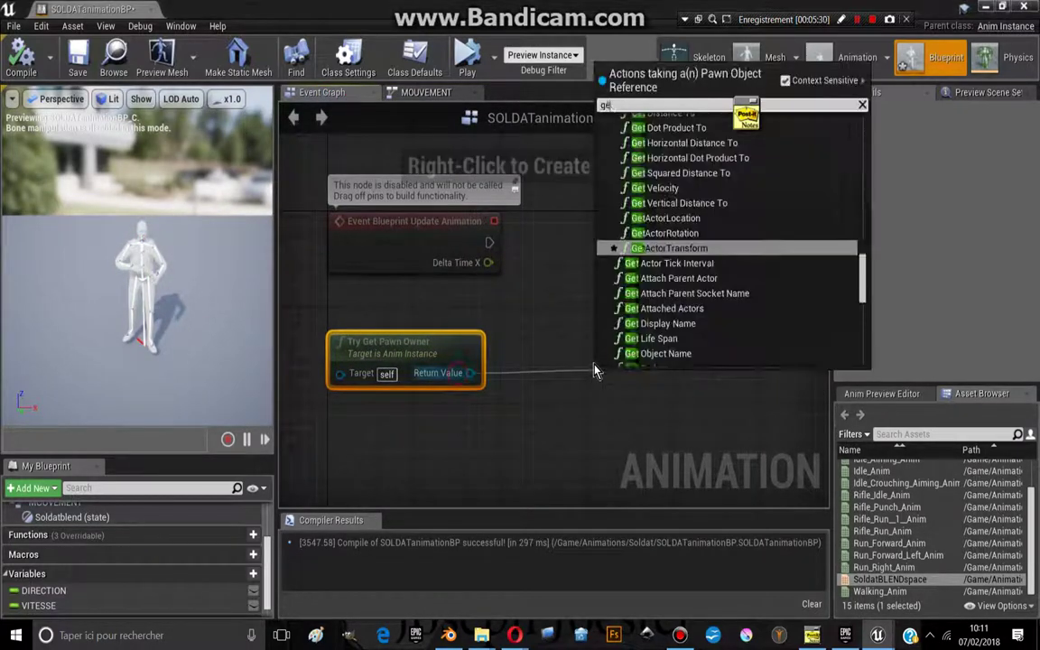
text(tmo)
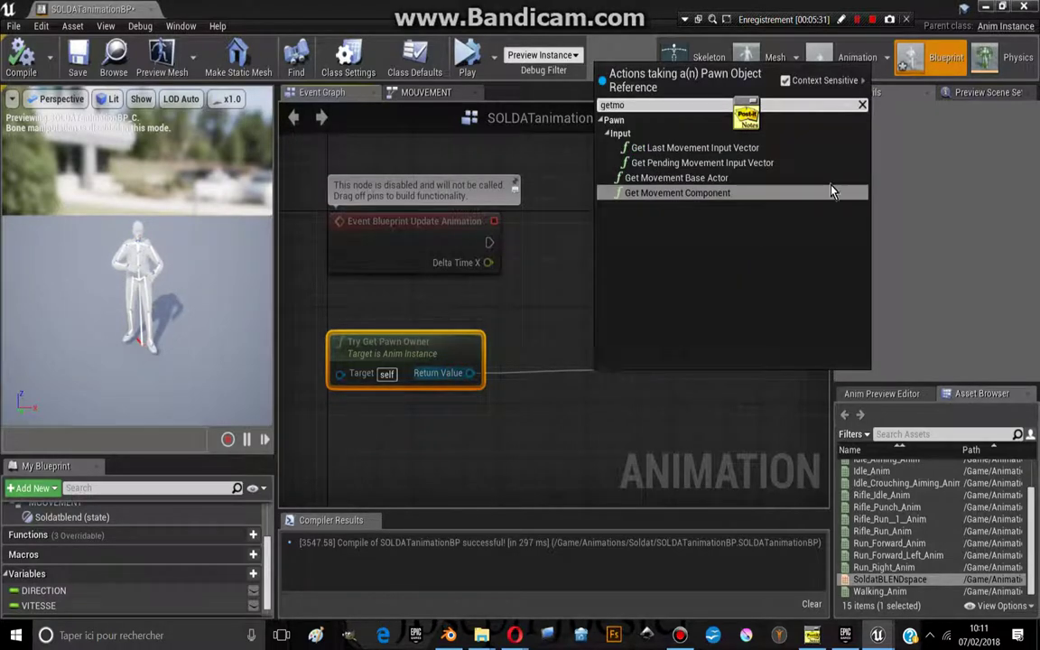
click(675, 193)
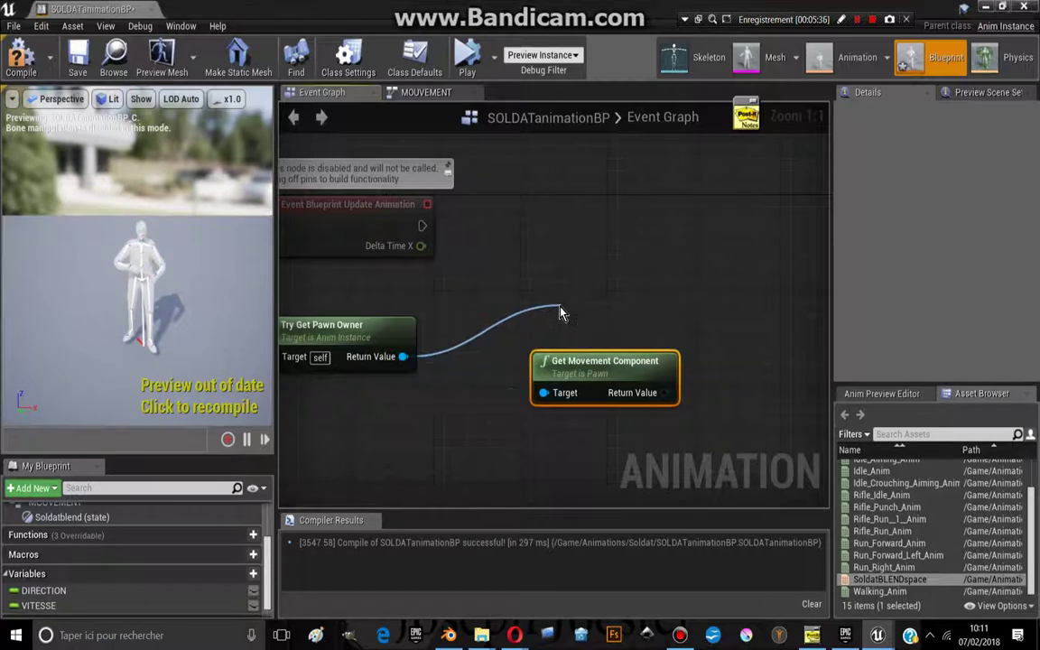
drag(397, 357, 560, 308)
text(get)
key(Escape)
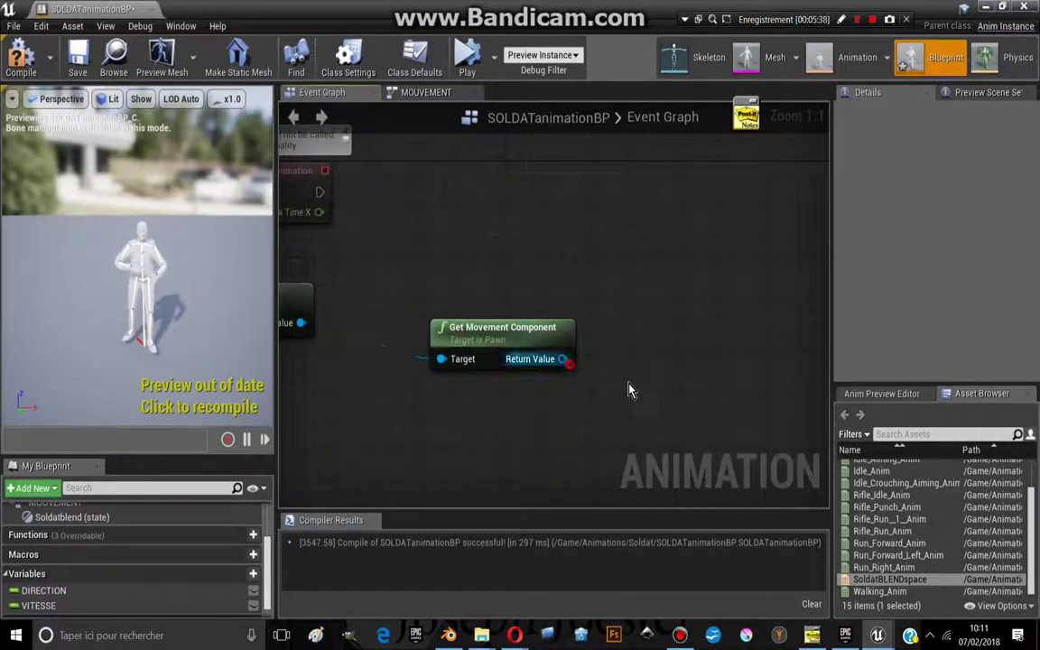
Try adding a Get Velocity node from the movement component, then delete it.
drag(562, 359, 637, 408)
text(v)
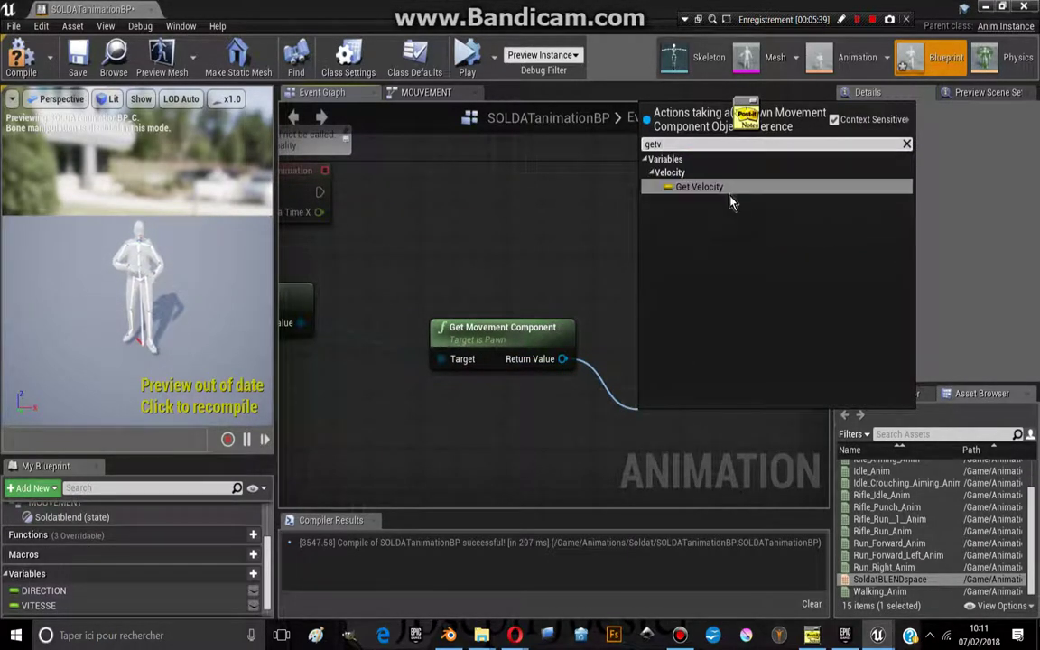
click(732, 189)
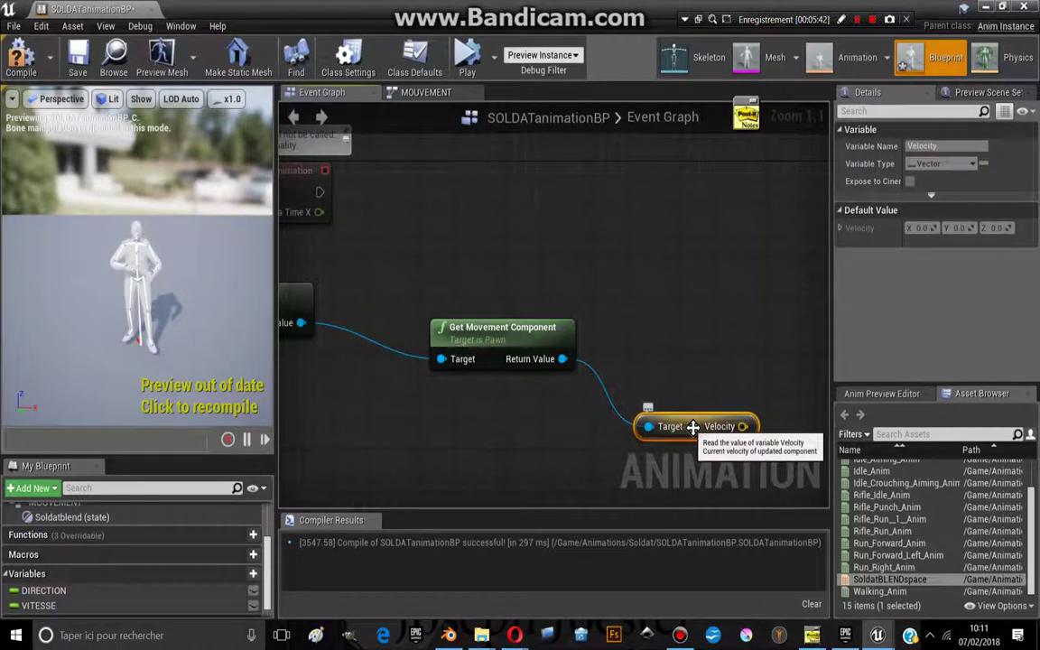
key(Delete)
right_drag(458, 281, 423, 331)
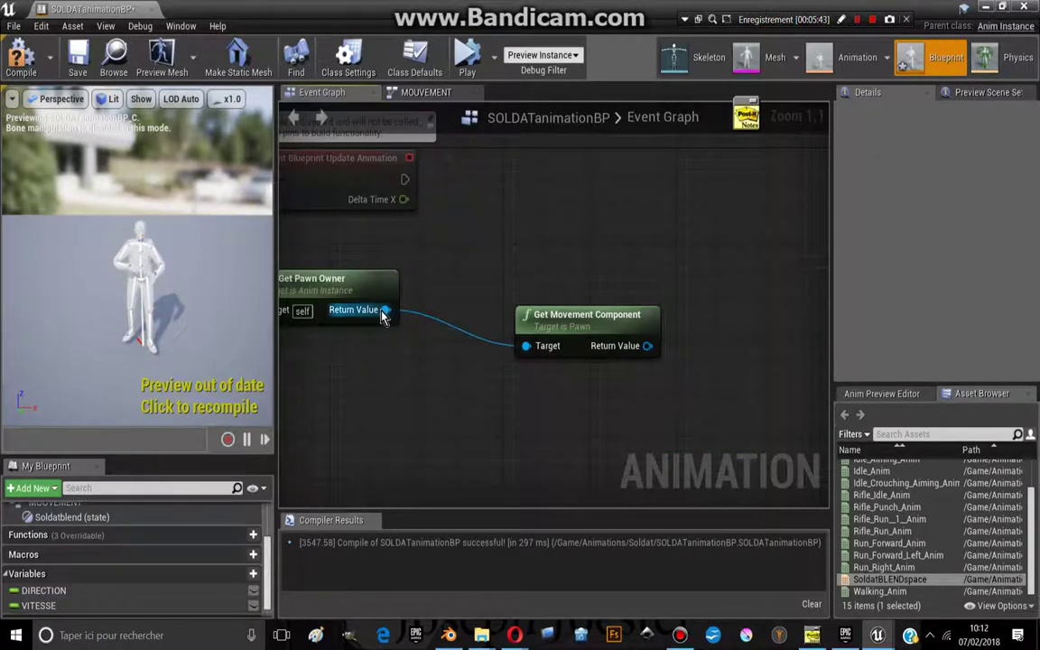
Add GetActorRotation from the pawn owner feeding a new Calculate Direction node.
drag(383, 311, 540, 271)
text(get)
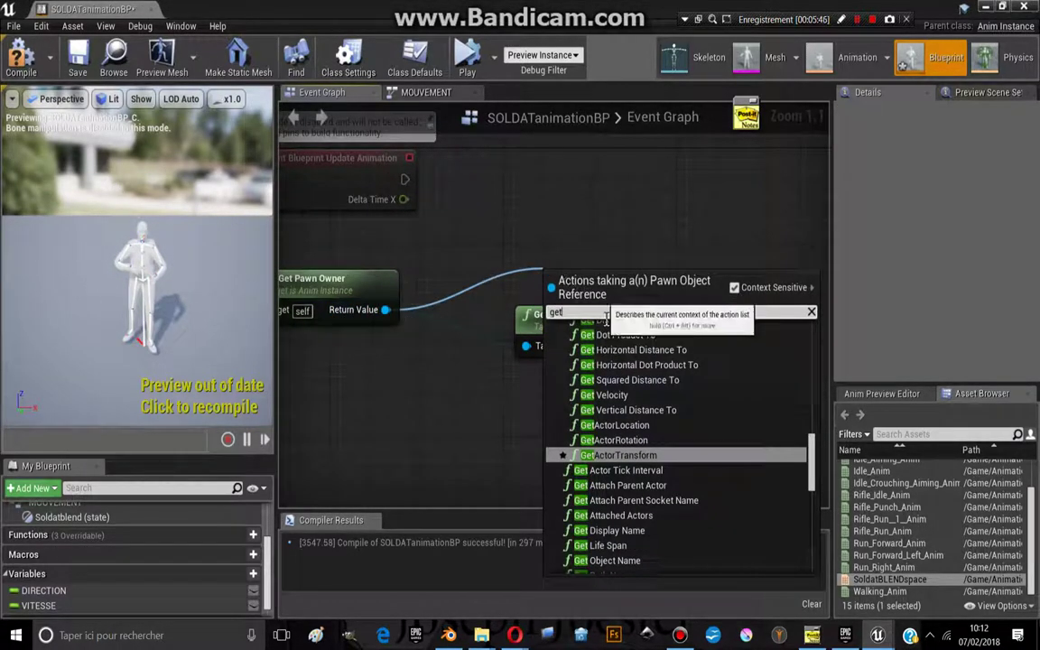
click(655, 441)
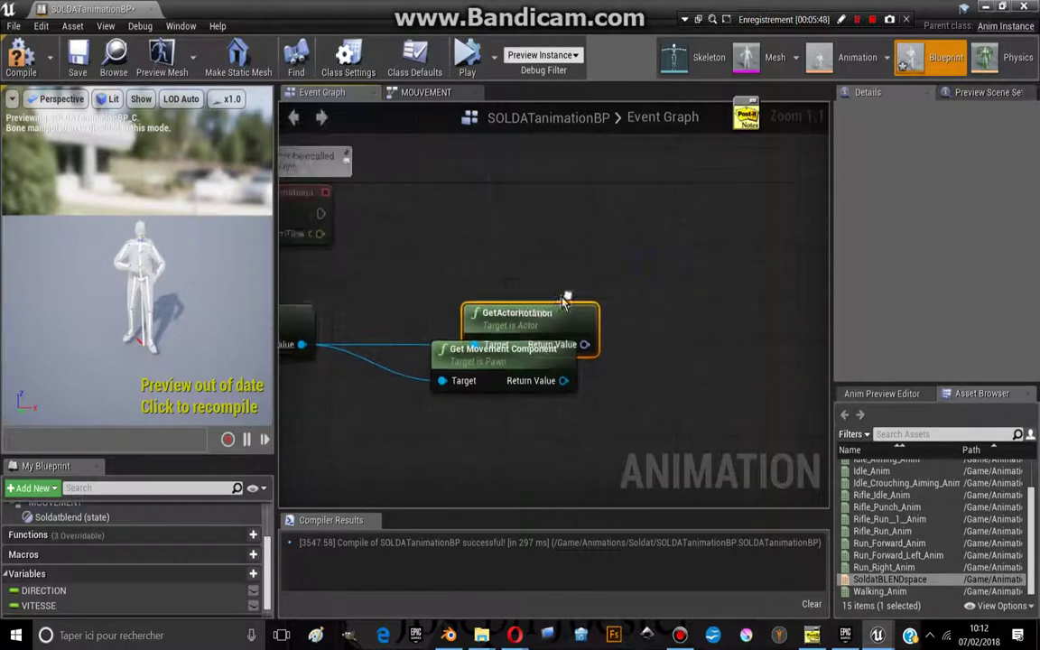
right_drag(612, 293, 521, 327)
drag(614, 232, 607, 235)
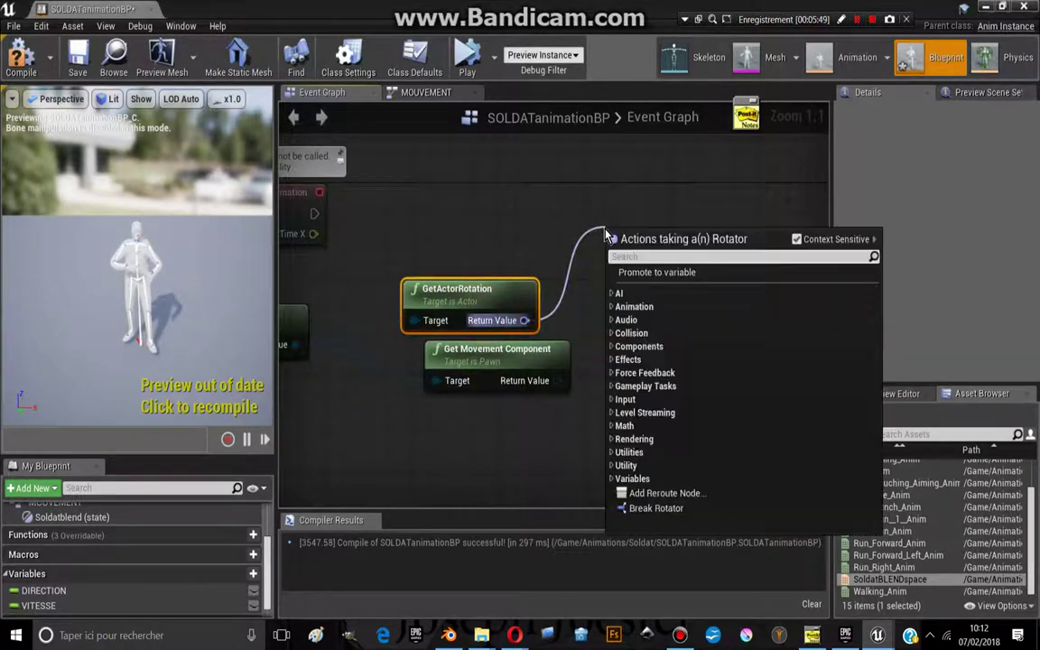
text(ca)
click(704, 328)
drag(673, 237, 713, 188)
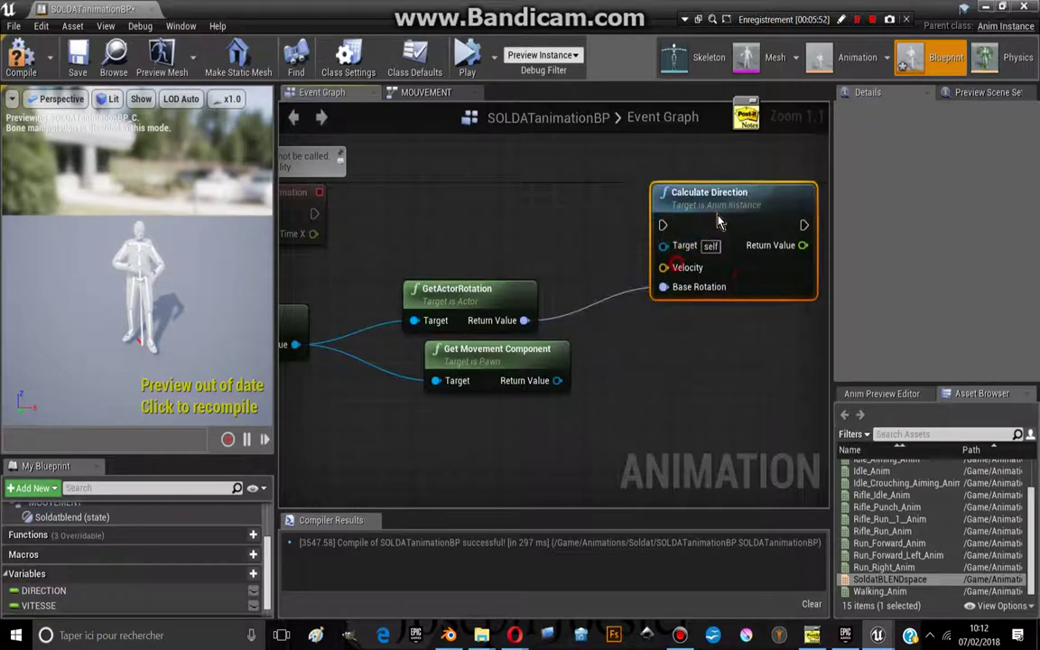
right_drag(563, 354, 452, 305)
mouse_move(452, 305)
mouse_down()
mouse_move(451, 364)
mouse_move(567, 413)
mouse_up()
Abandon a velocity action search and undock the Blueprint editor into a floating window.
text(get)
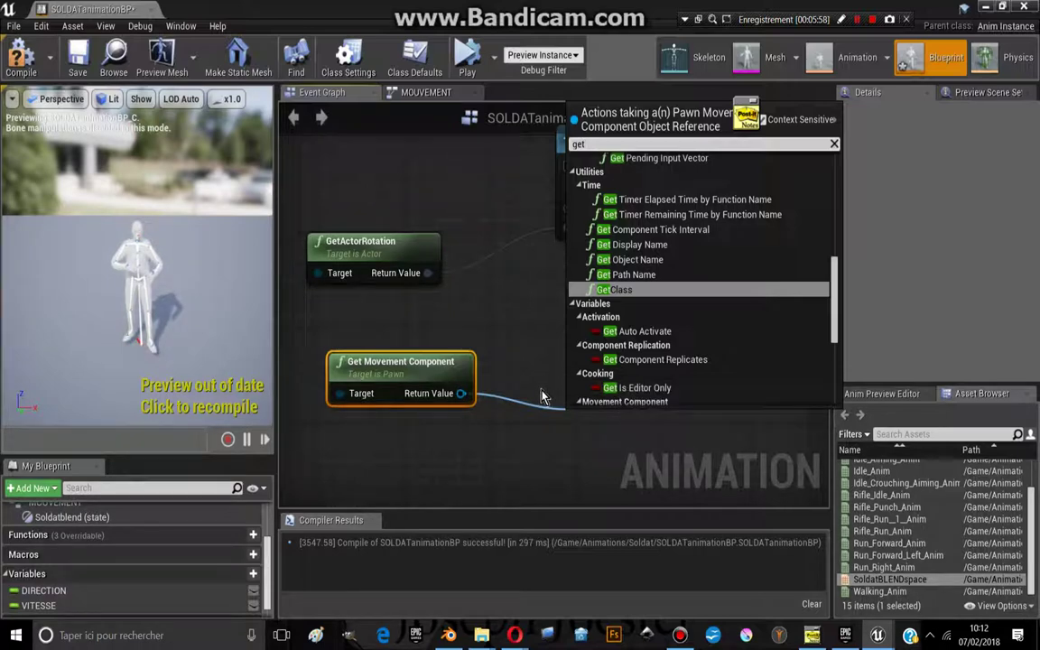
key(BackSpace)
key(BackSpace)
key(BackSpace)
text(v)
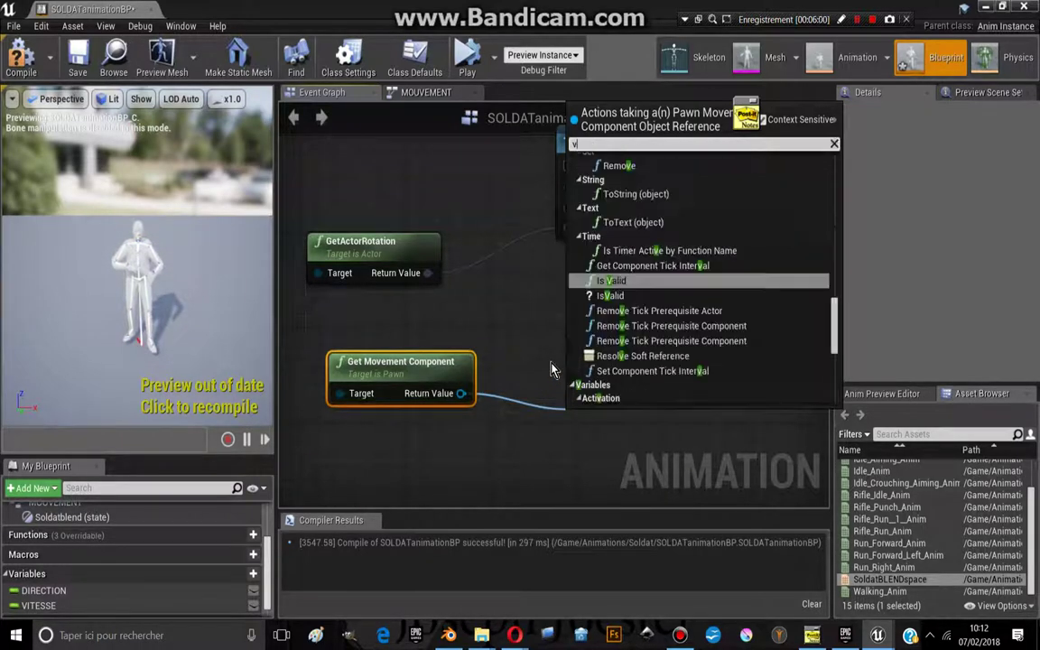
text(el)
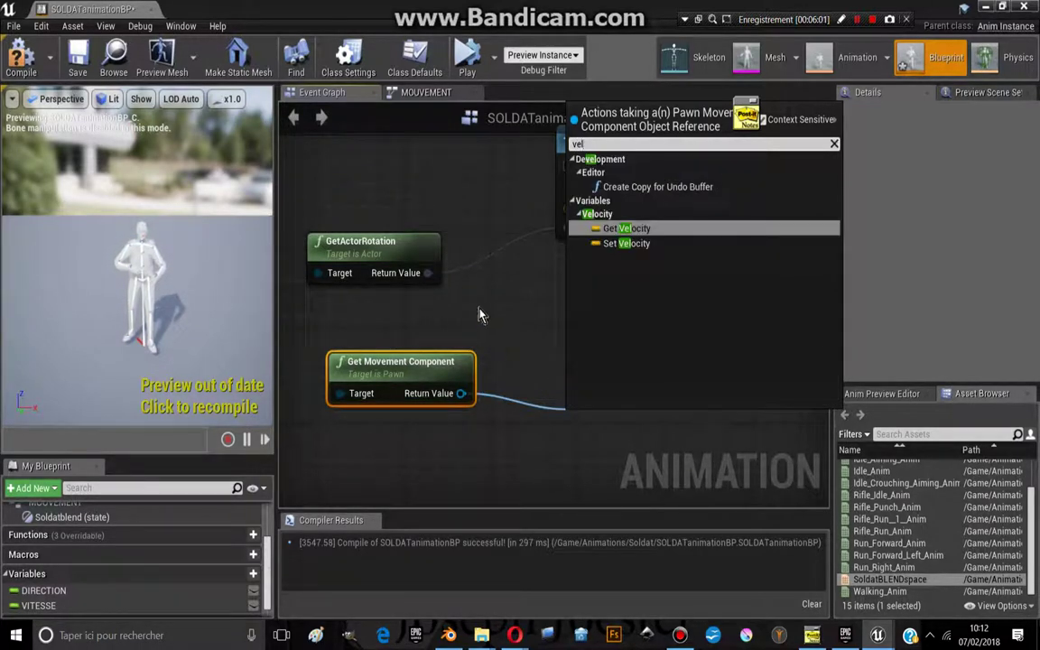
click(480, 312)
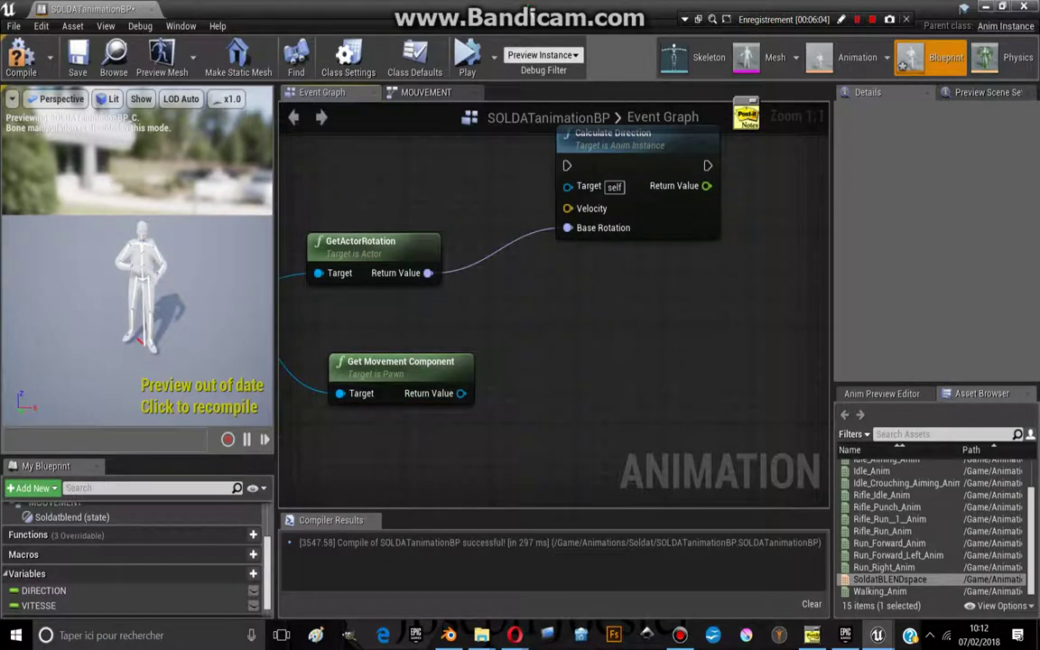
drag(478, 11, 456, 73)
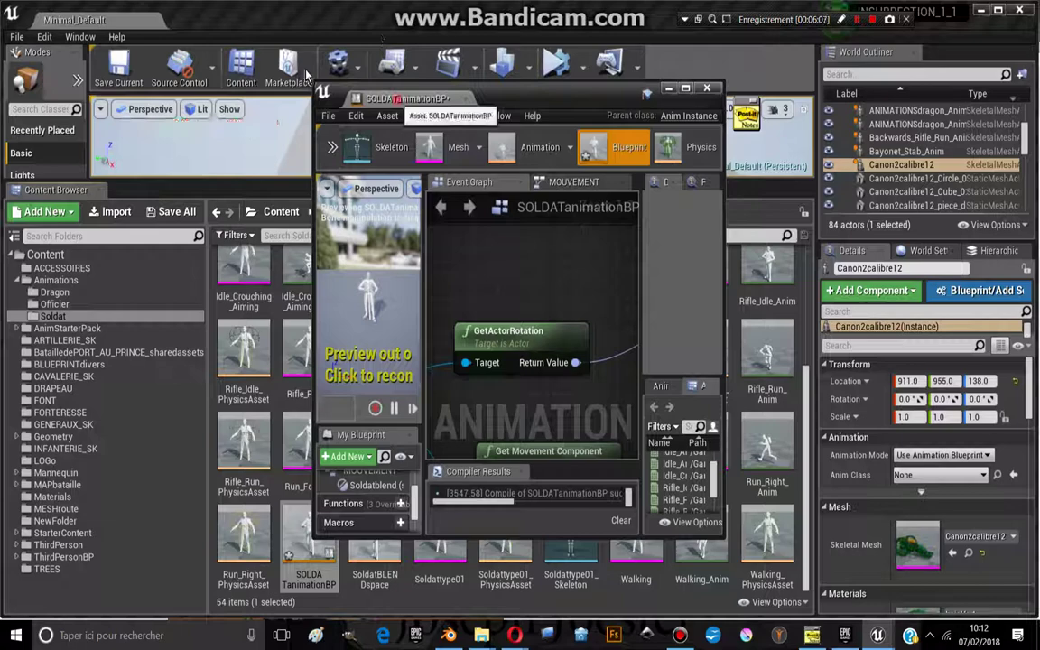
Dock the editor, then open WarriorMouvement from Animations, declining skeleton regeneration, to inspect its setters.
drag(411, 90, 202, 20)
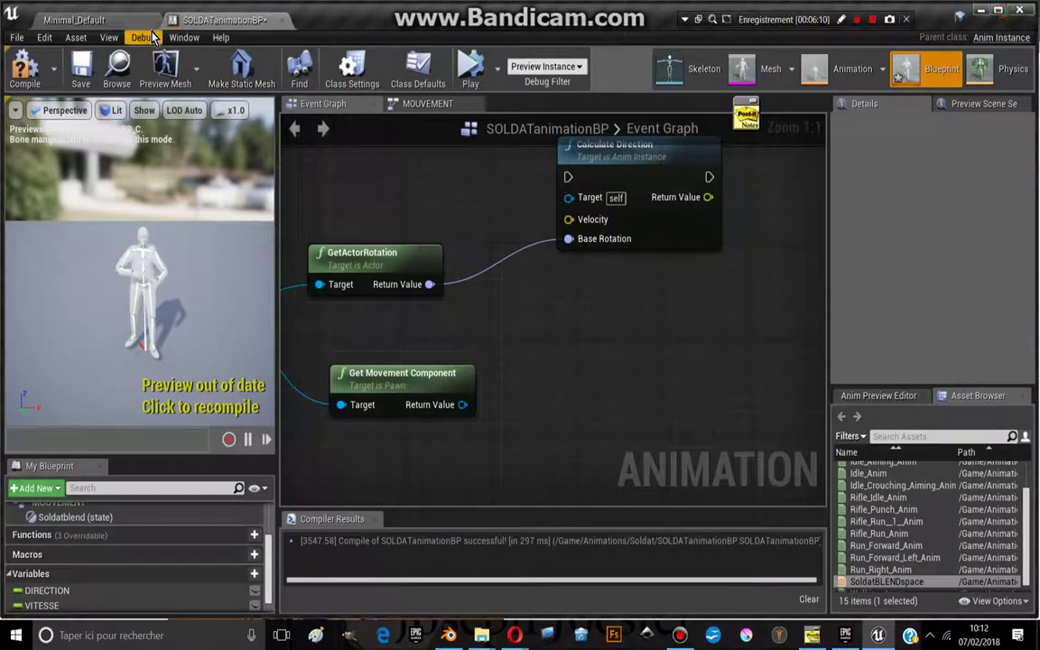
click(81, 19)
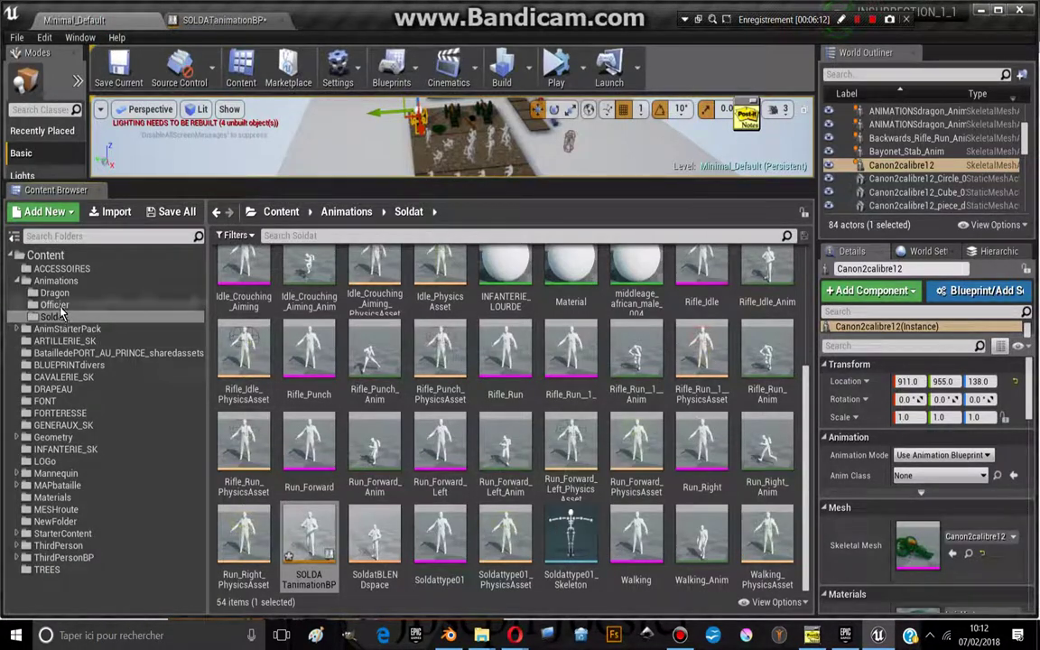
click(56, 281)
double_click(594, 291)
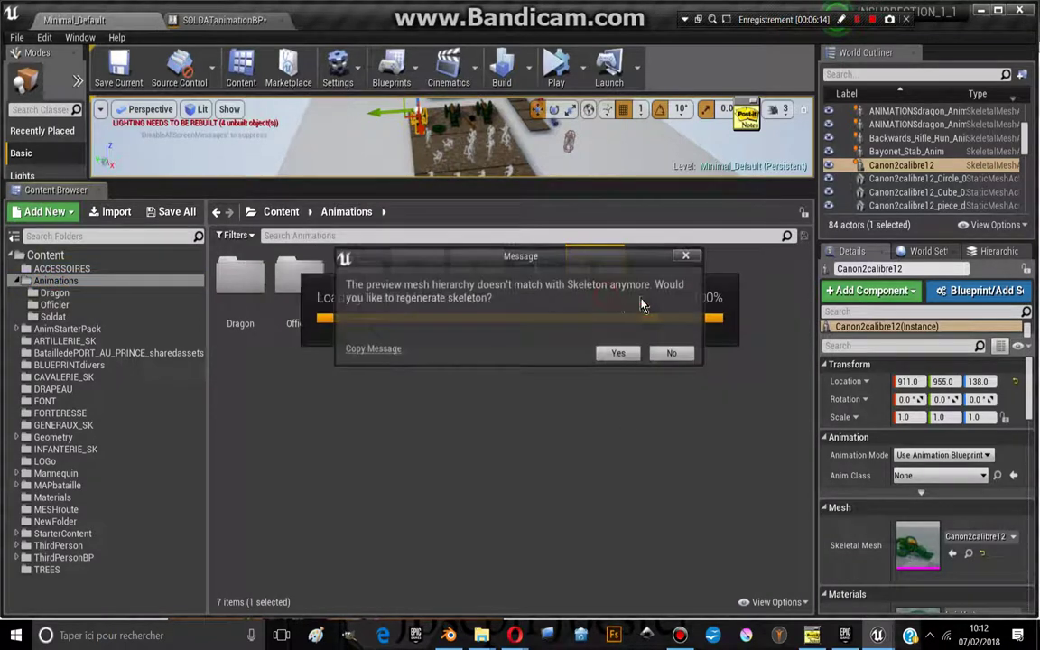
click(671, 353)
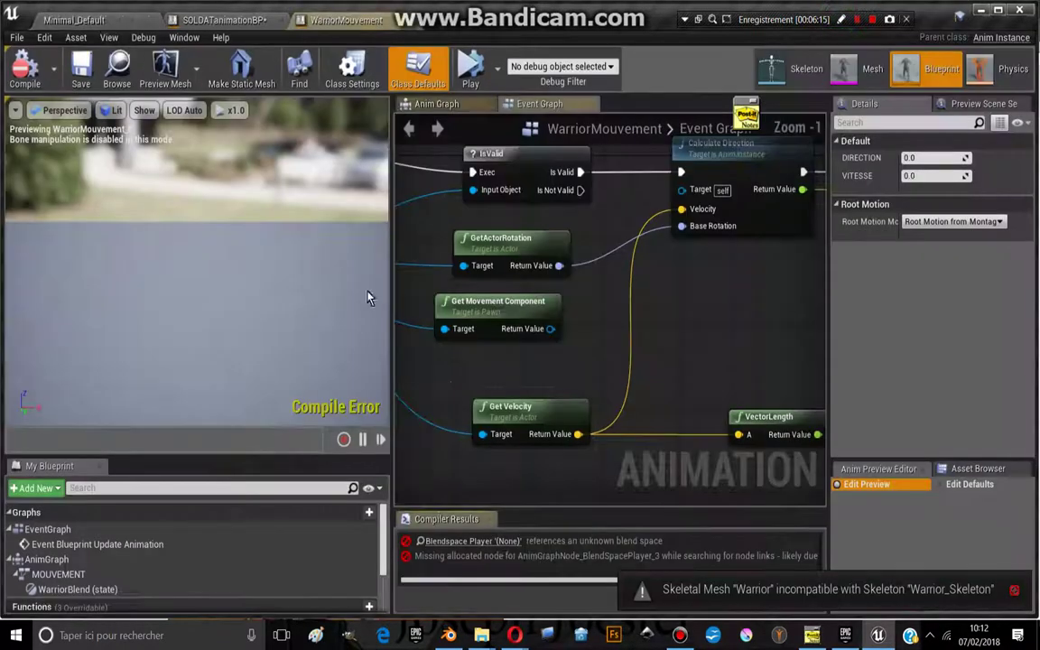
mouse_move(501, 409)
right_down()
mouse_move(542, 312)
mouse_move(638, 301)
mouse_move(614, 436)
right_up()
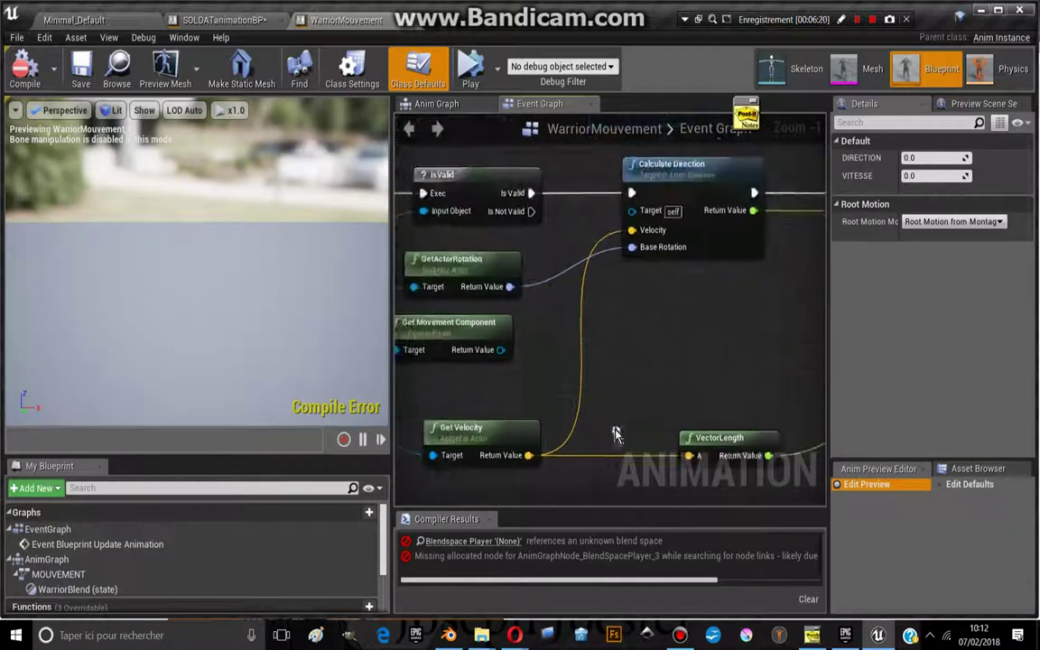
right_drag(614, 435, 398, 404)
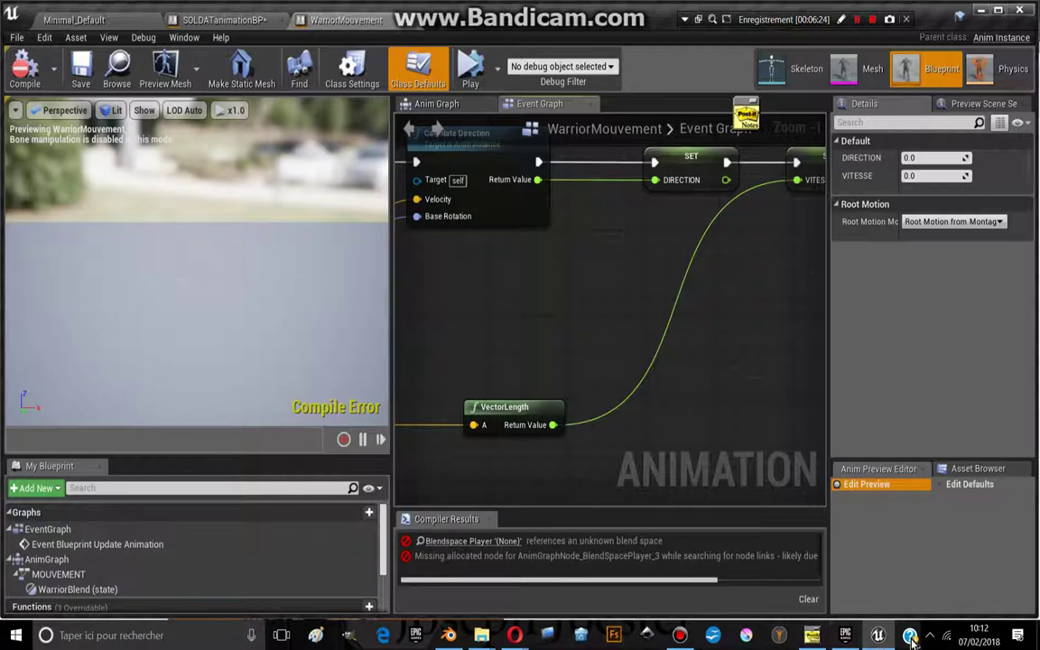
Back in SOLDATanimationBP, delete the Get Movement Component node.
click(214, 29)
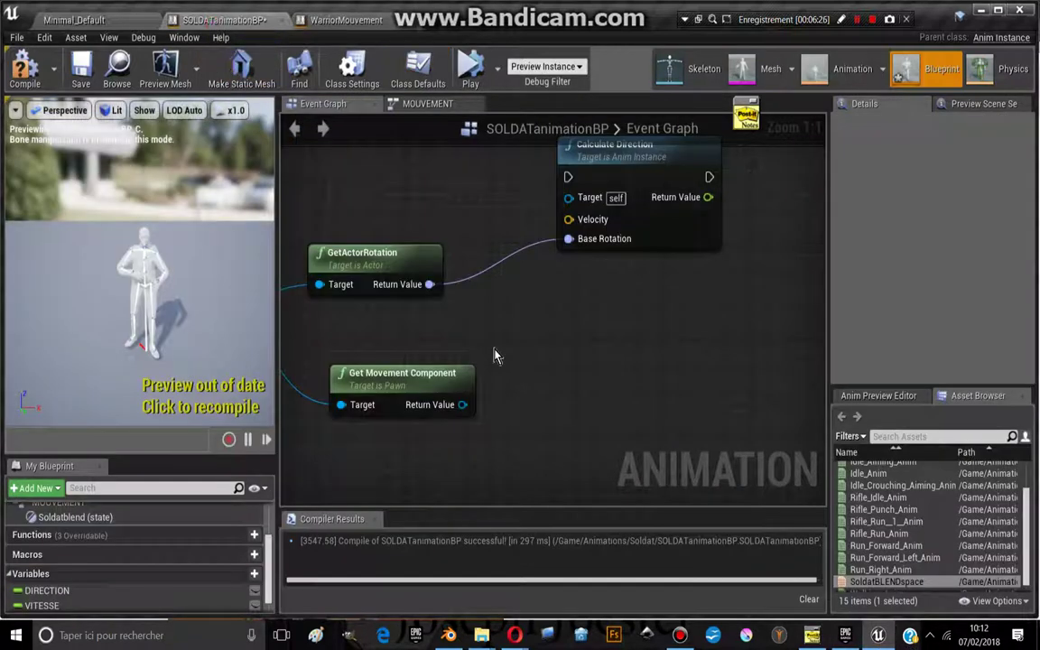
right_drag(460, 365, 586, 285)
click(525, 319)
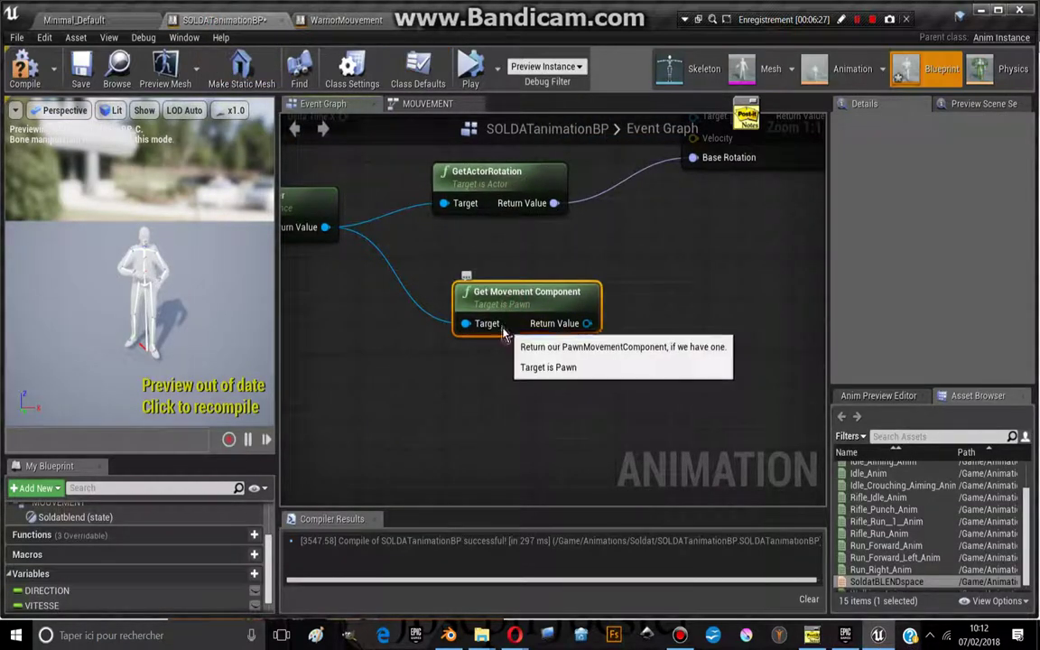
key(Delete)
Add a Get Velocity node for the pawn owner feeding a VectorLength node.
drag(325, 227, 429, 323)
text(getve)
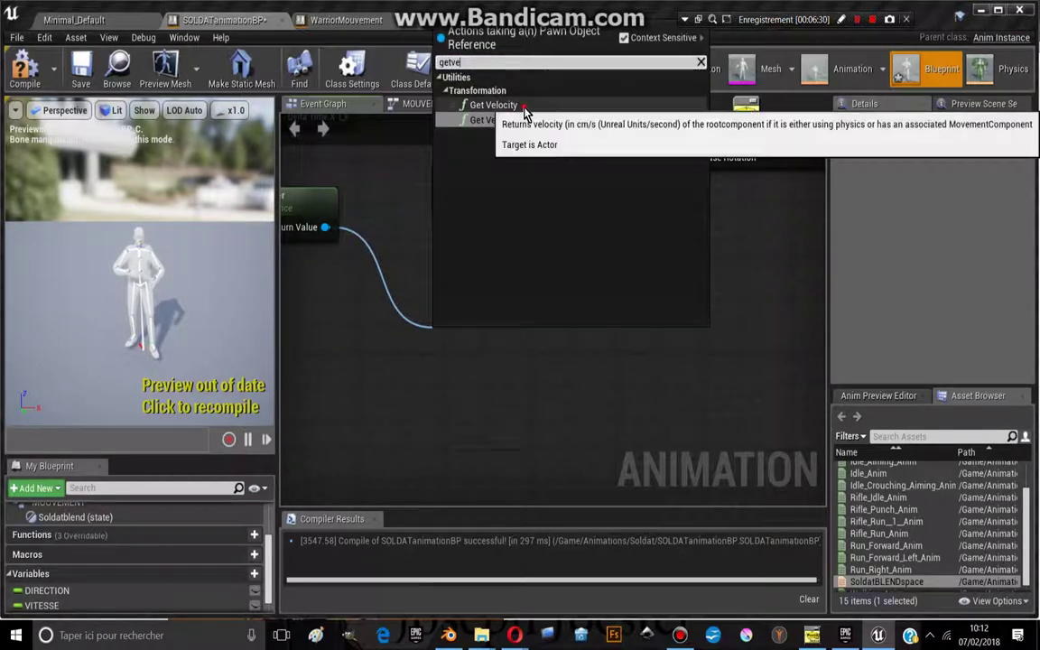
click(506, 104)
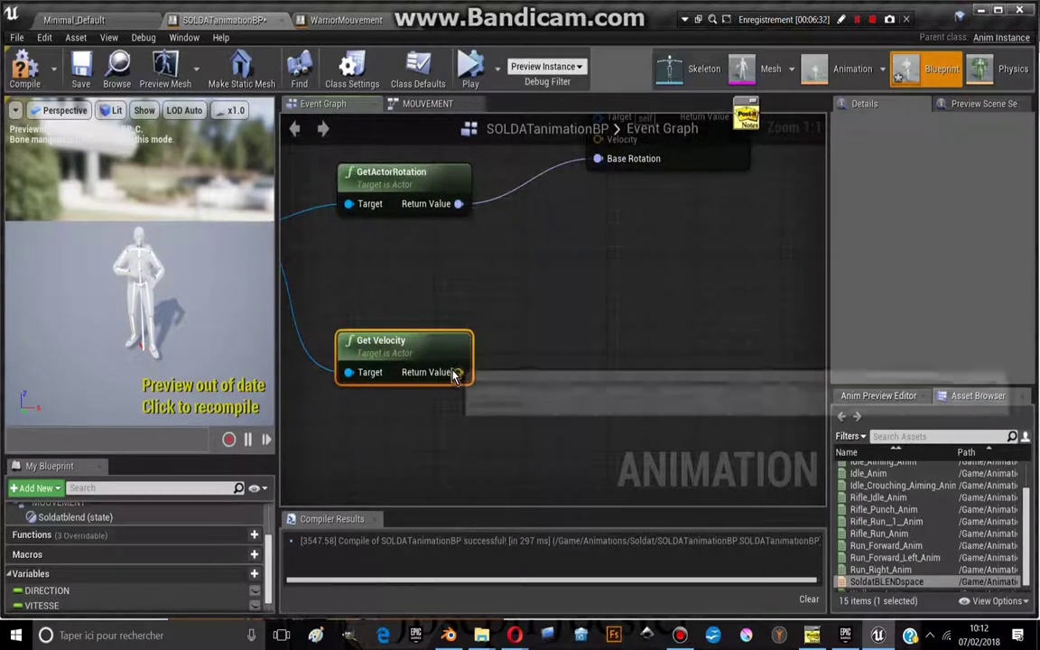
drag(458, 372, 557, 370)
text(get)
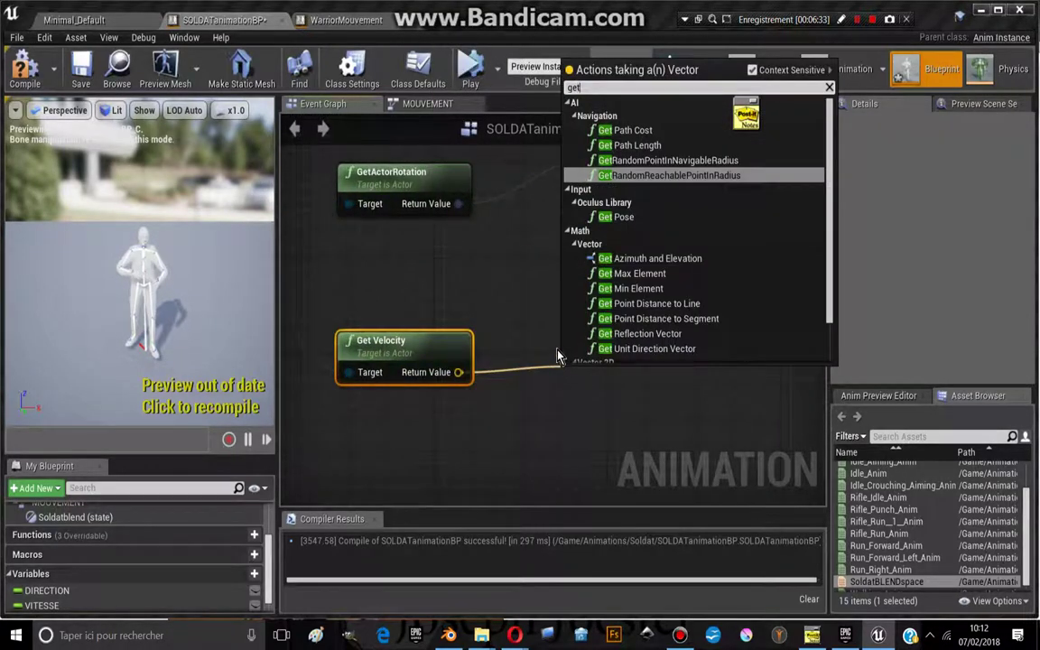
key(BackSpace)
key(BackSpace)
key(BackSpace)
text(vec)
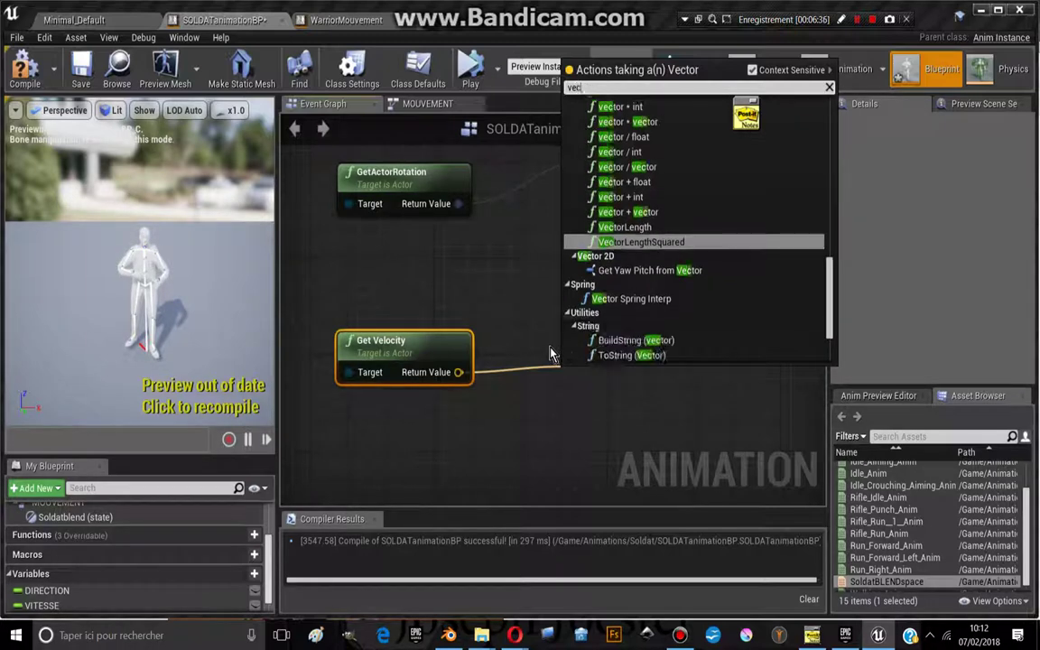
click(623, 226)
mouse_move(634, 249)
right_down()
mouse_move(541, 262)
mouse_move(550, 316)
right_up()
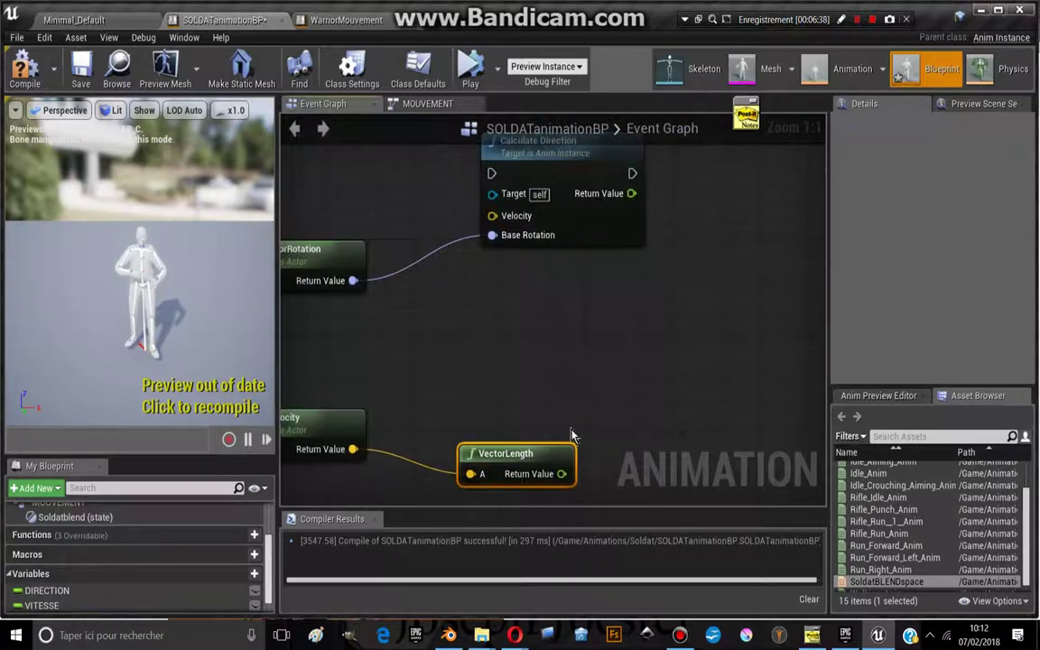
scroll(565, 402, down, 3)
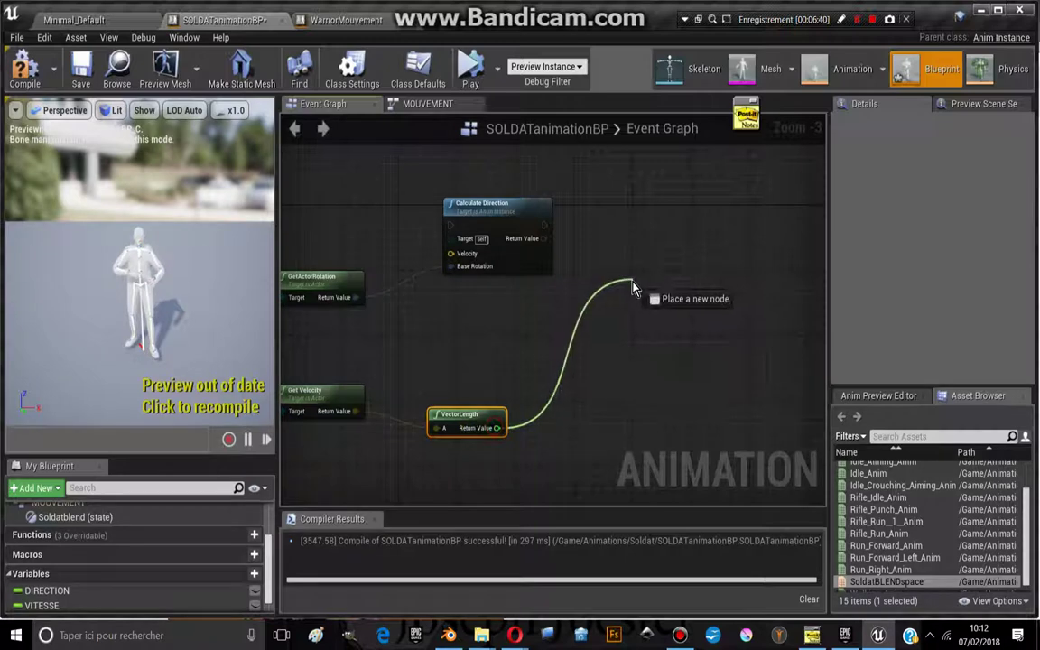
drag(637, 290, 516, 312)
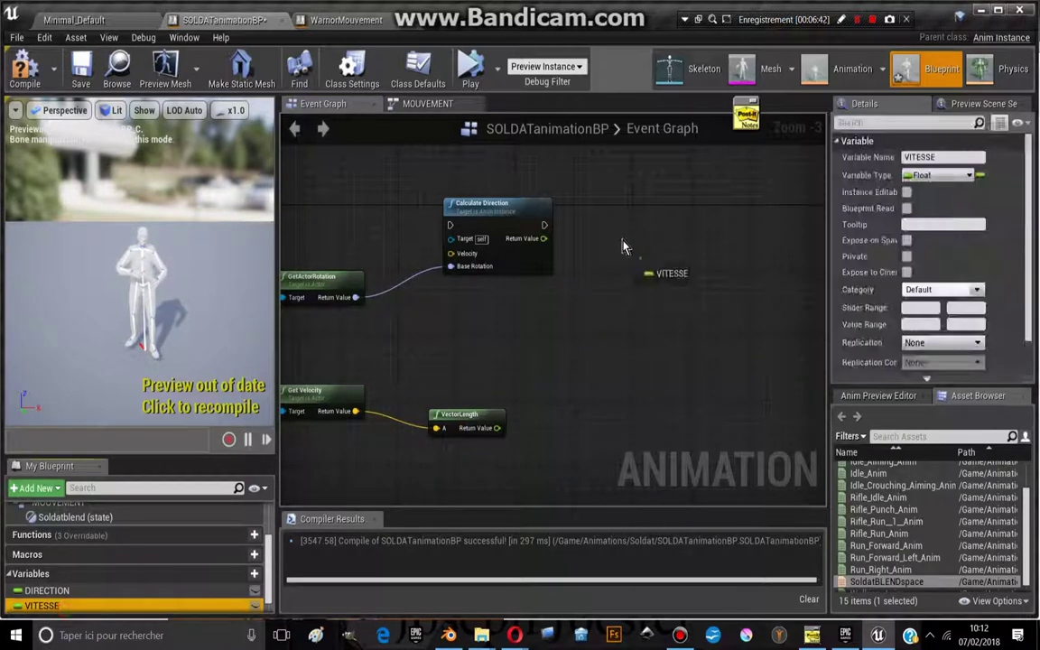
Create a SET VITESSE node fed by the velocity's VectorLength.
drag(65, 613, 625, 240)
click(643, 273)
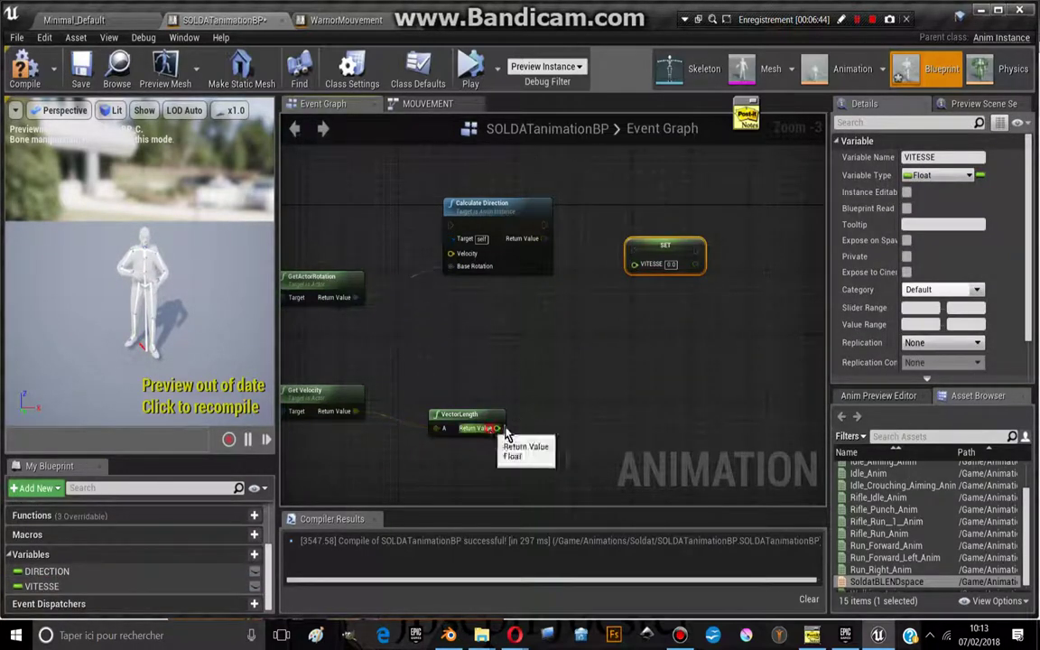
drag(497, 428, 672, 221)
right_drag(546, 256, 452, 233)
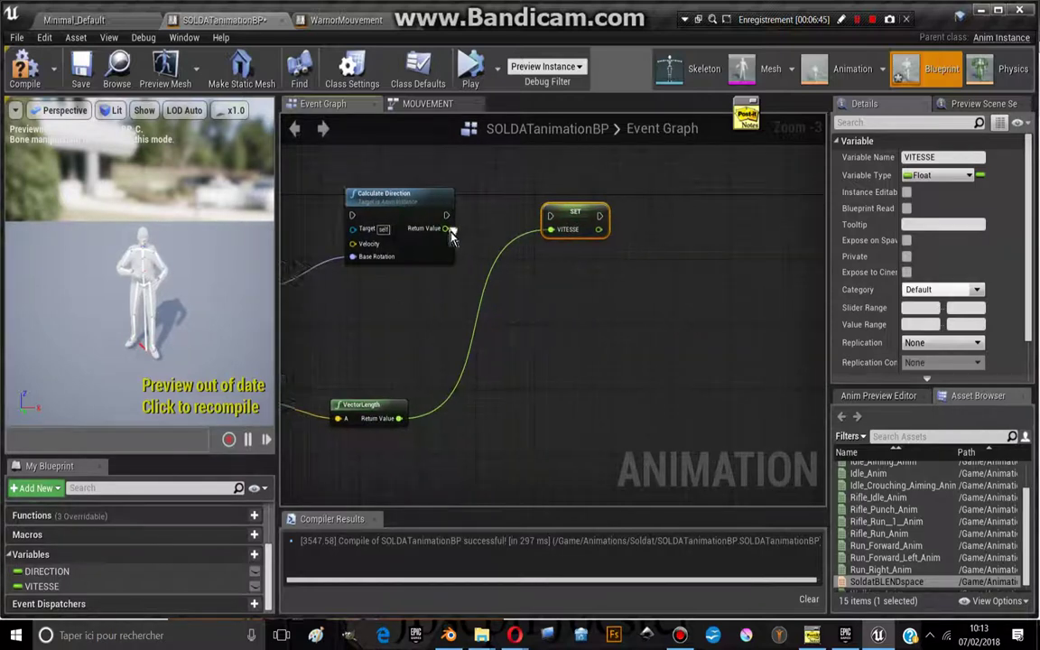
Add a SET DIRECTION node fed by Calculate Direction, executing before SET VITESSE.
drag(47, 572, 442, 379)
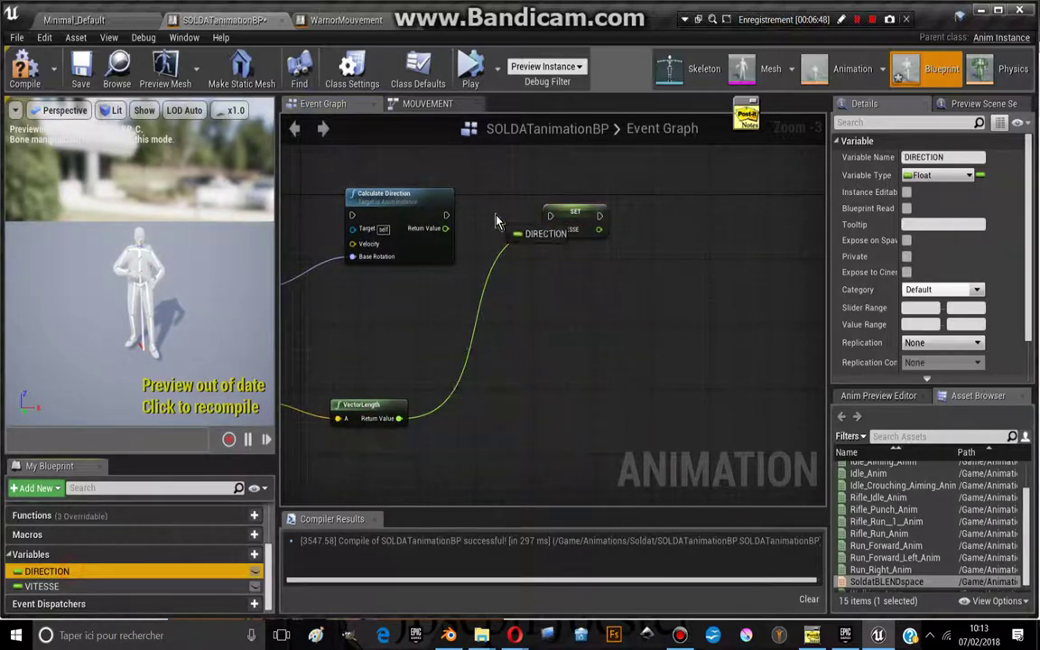
drag(495, 221, 498, 222)
click(519, 250)
drag(592, 207, 644, 208)
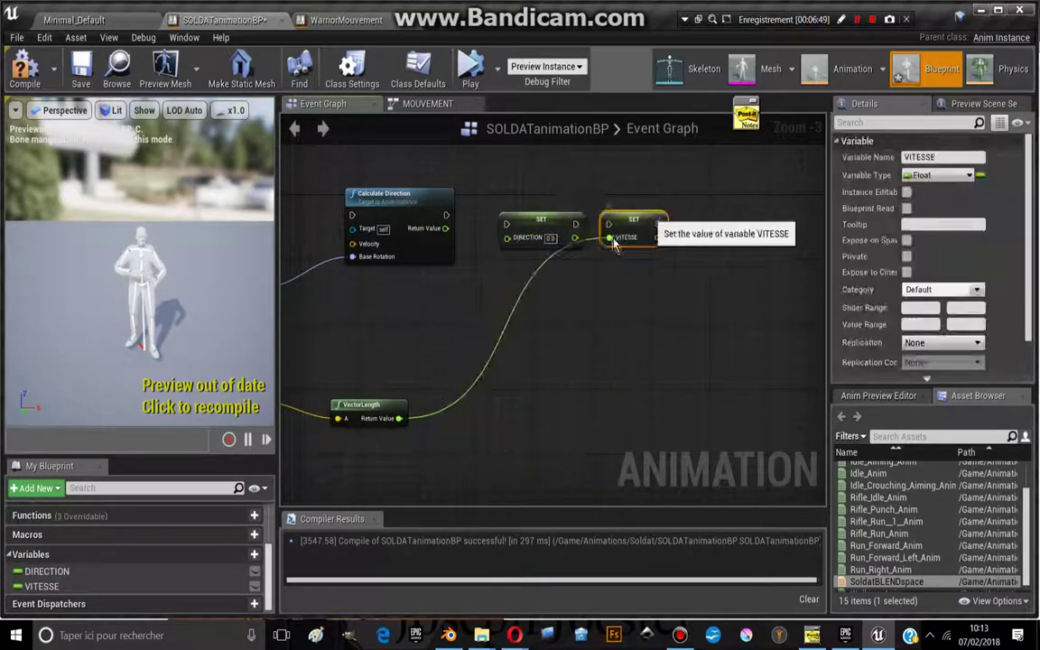
scroll(456, 215, up, 2)
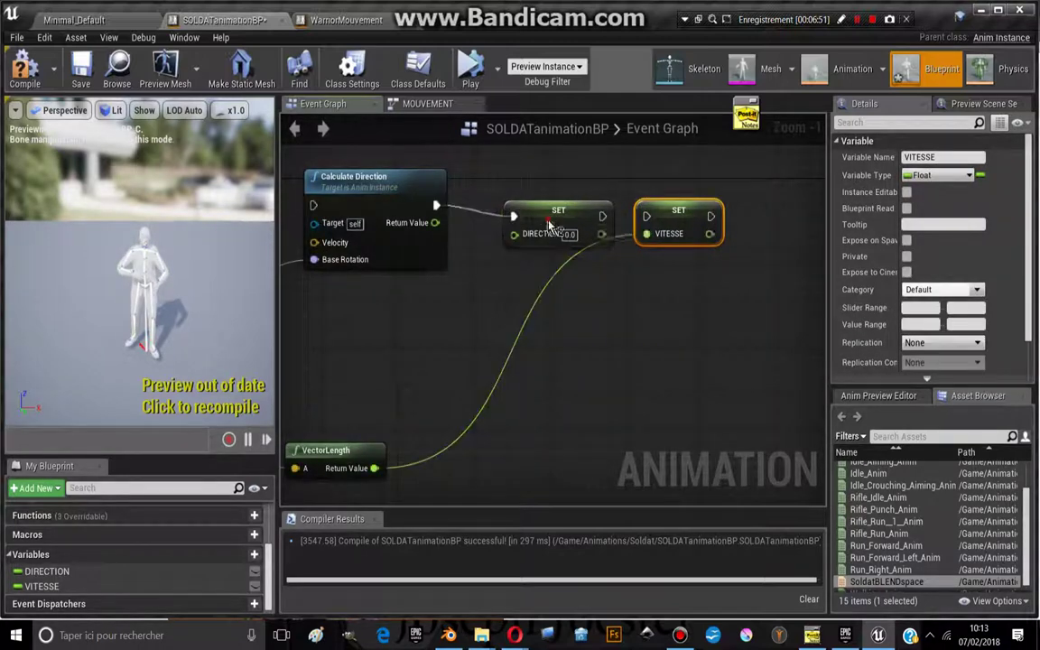
drag(559, 209, 549, 189)
mouse_move(435, 223)
mouse_down()
mouse_move(500, 226)
mouse_move(506, 213)
mouse_up()
mouse_move(375, 468)
mouse_down()
mouse_move(528, 242)
mouse_move(577, 208)
mouse_up()
drag(481, 197, 560, 208)
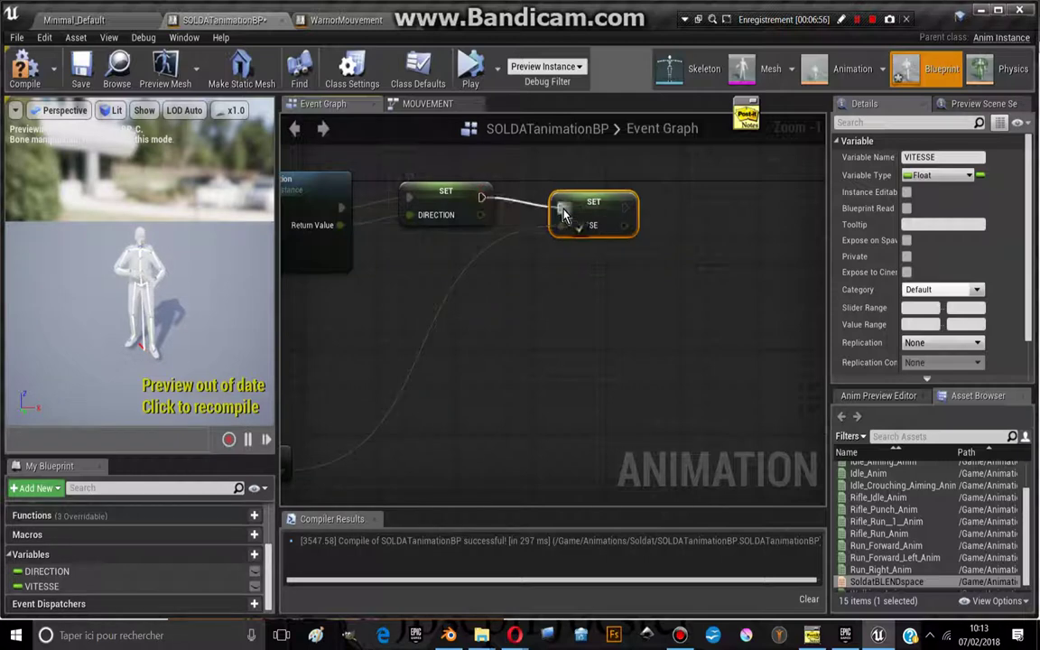
drag(446, 192, 446, 204)
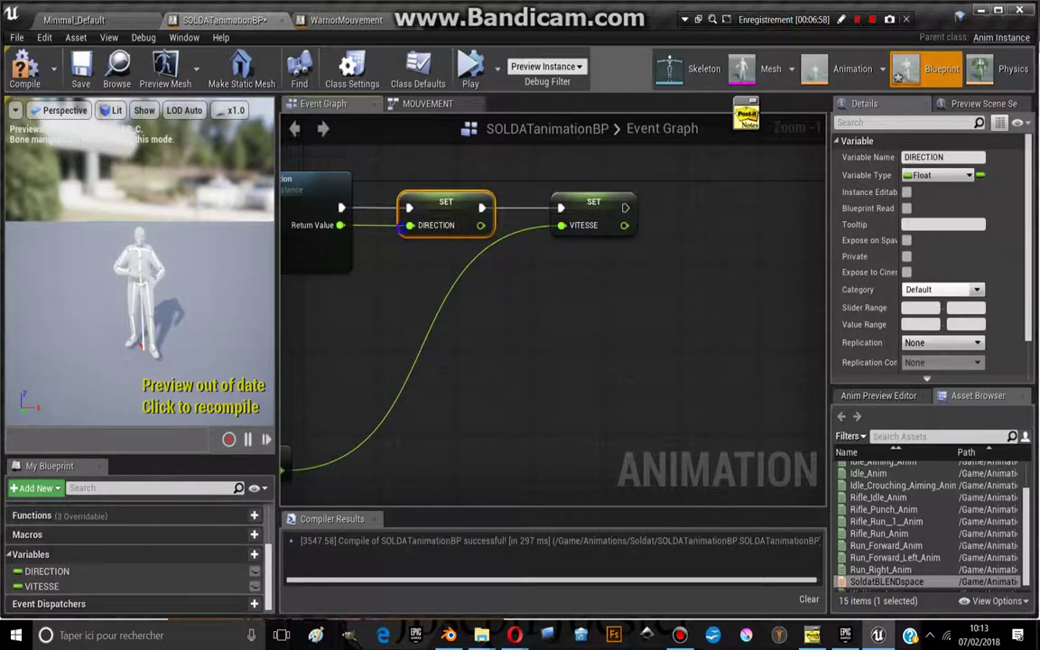
mouse_move(310, 240)
right_down()
mouse_move(655, 238)
mouse_move(775, 260)
right_up()
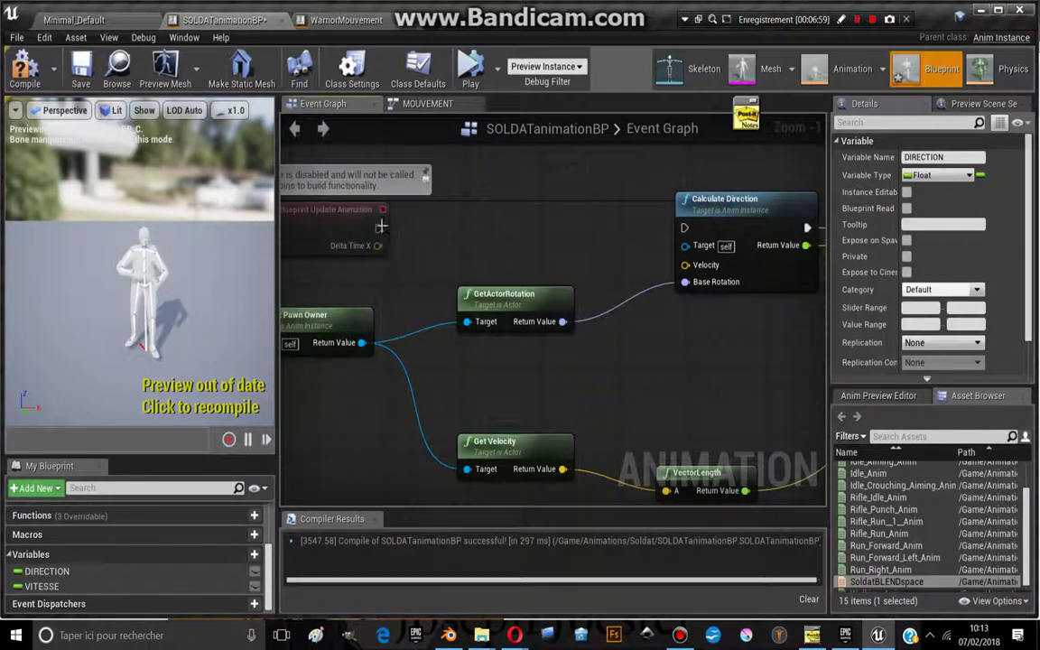
drag(378, 227, 462, 203)
Add an IsValid check on the pawn owner gating execution into Calculate Direction.
text(isva)
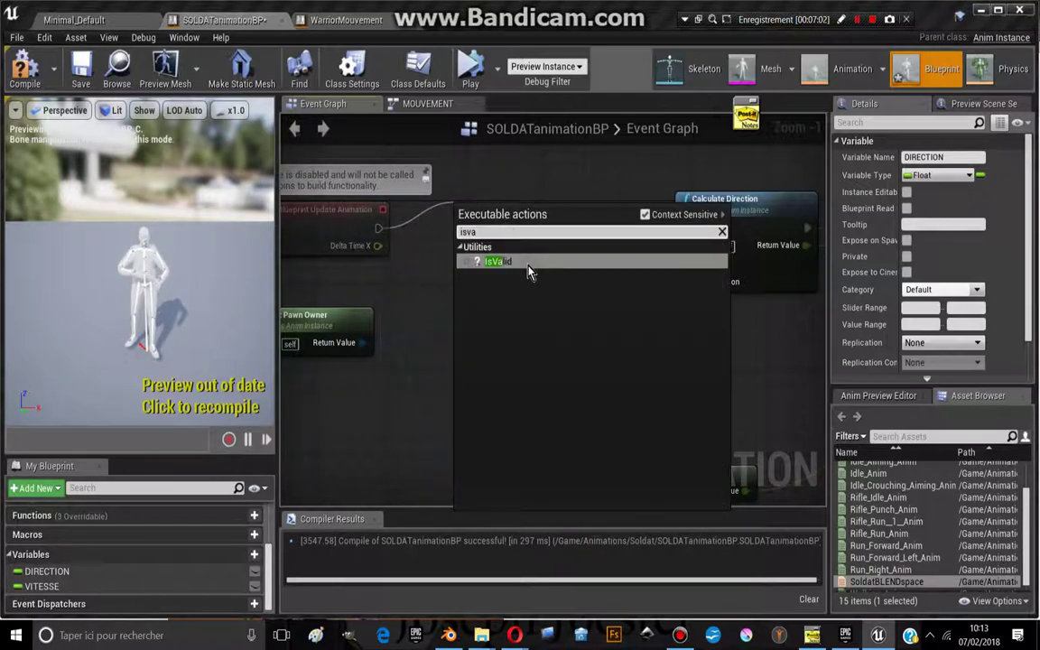
click(528, 264)
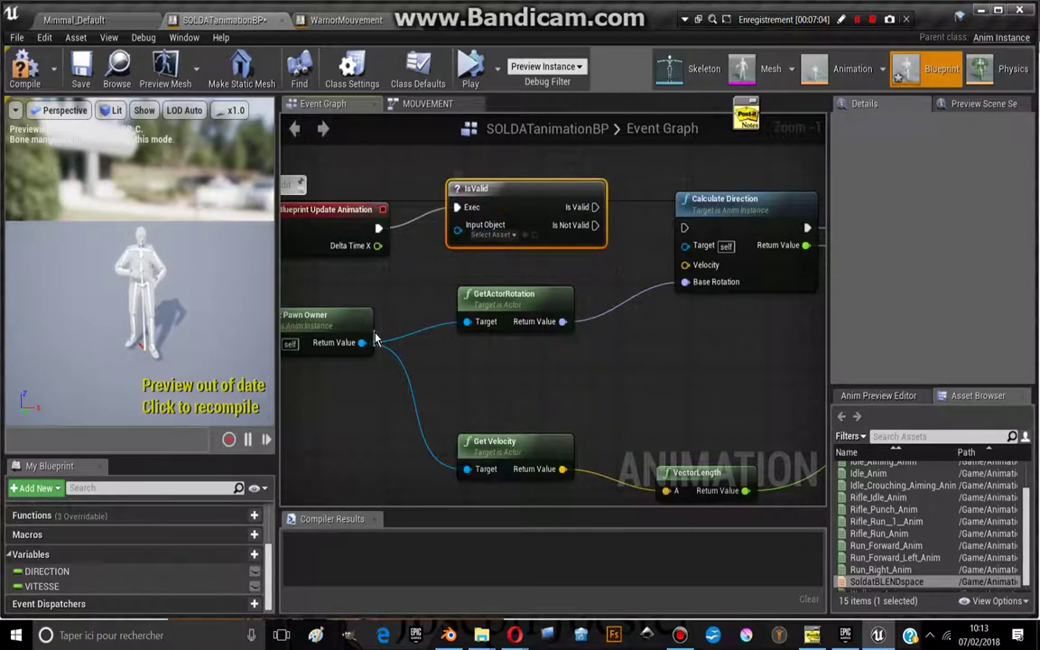
drag(362, 343, 458, 225)
right_drag(457, 225, 353, 246)
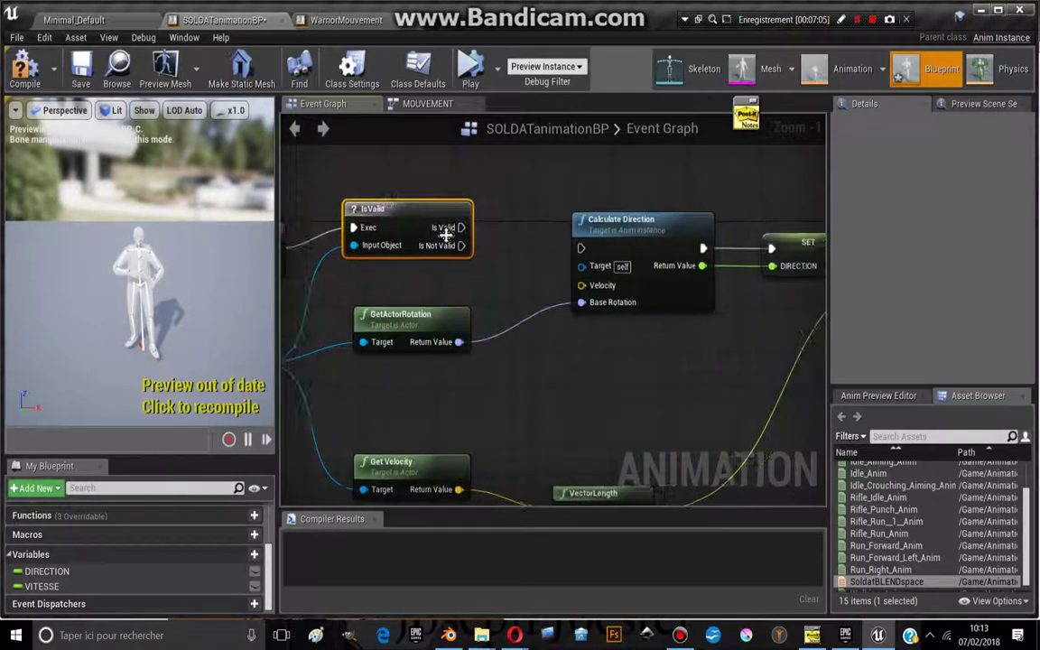
mouse_move(461, 227)
mouse_down()
mouse_move(517, 250)
mouse_move(581, 251)
mouse_up()
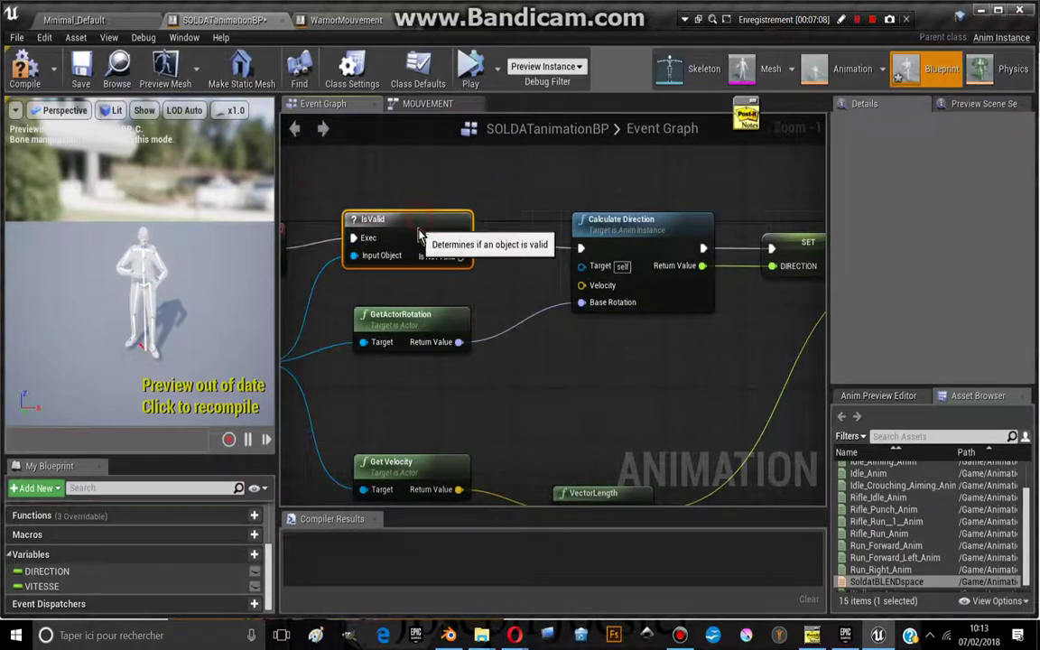
drag(418, 218, 418, 239)
scroll(418, 239, down, 3)
Connect Get Velocity's Return Value to Calculate Direction's Velocity pin and compile cleanly.
key(F7)
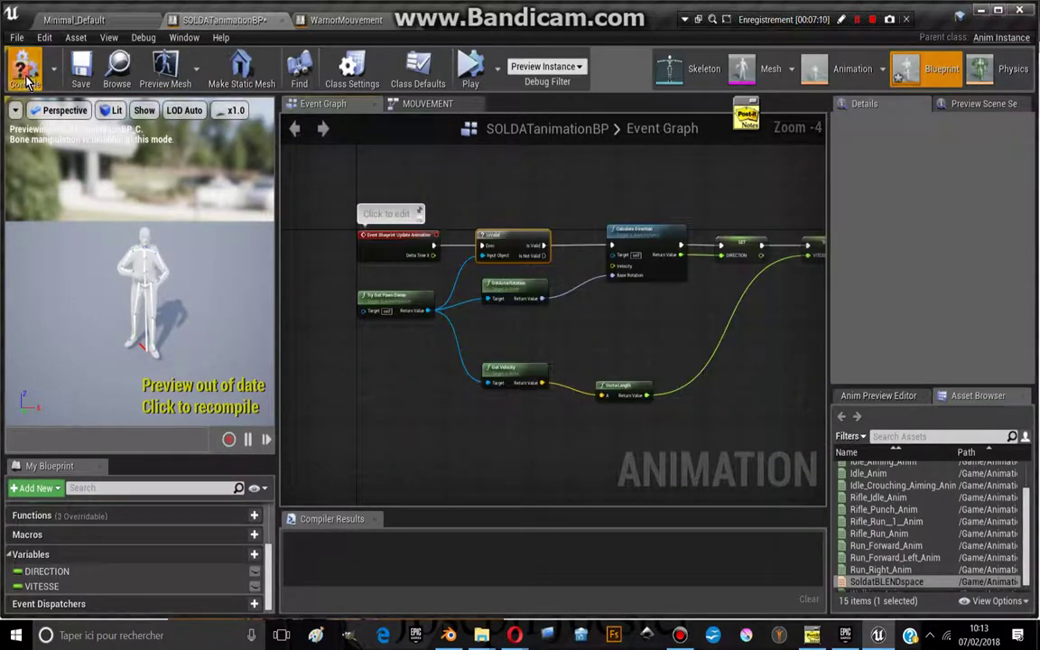
scroll(479, 350, up, 5)
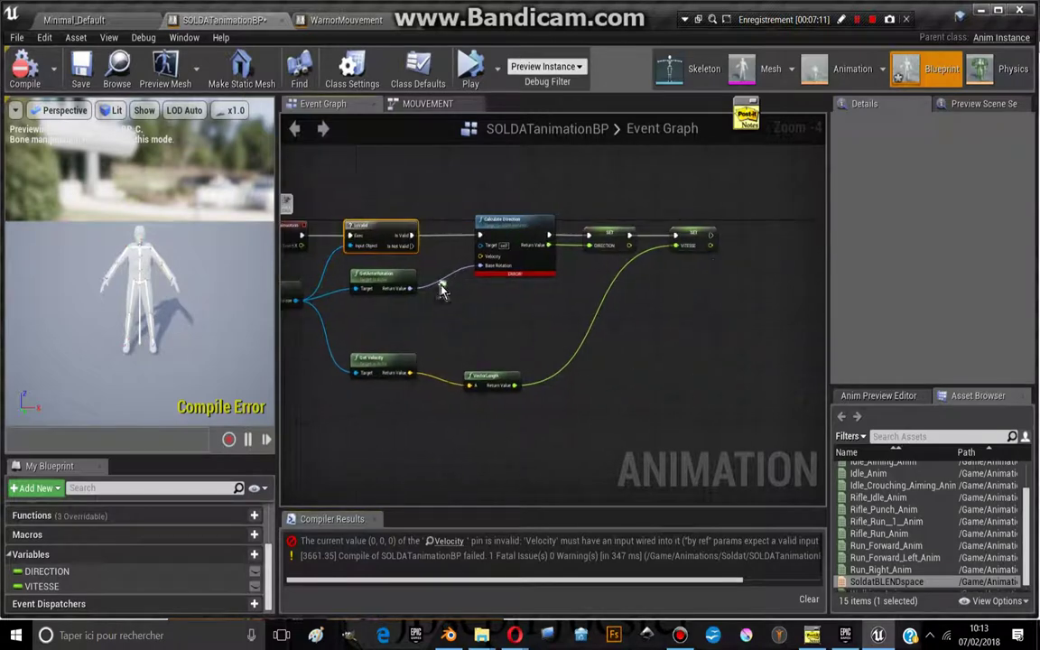
drag(423, 414, 562, 182)
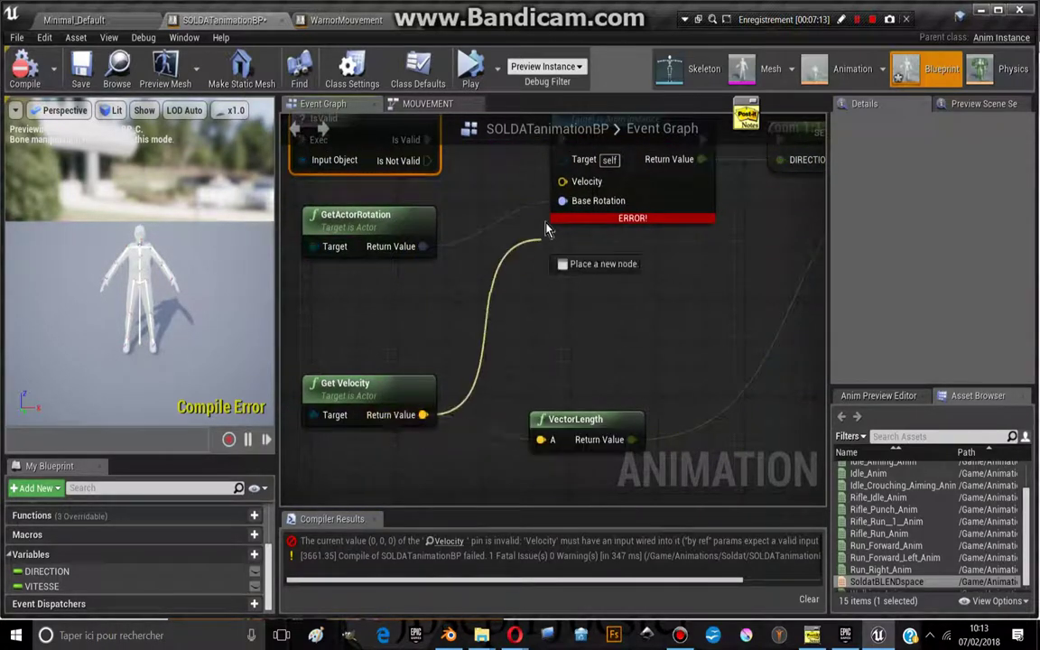
click(23, 72)
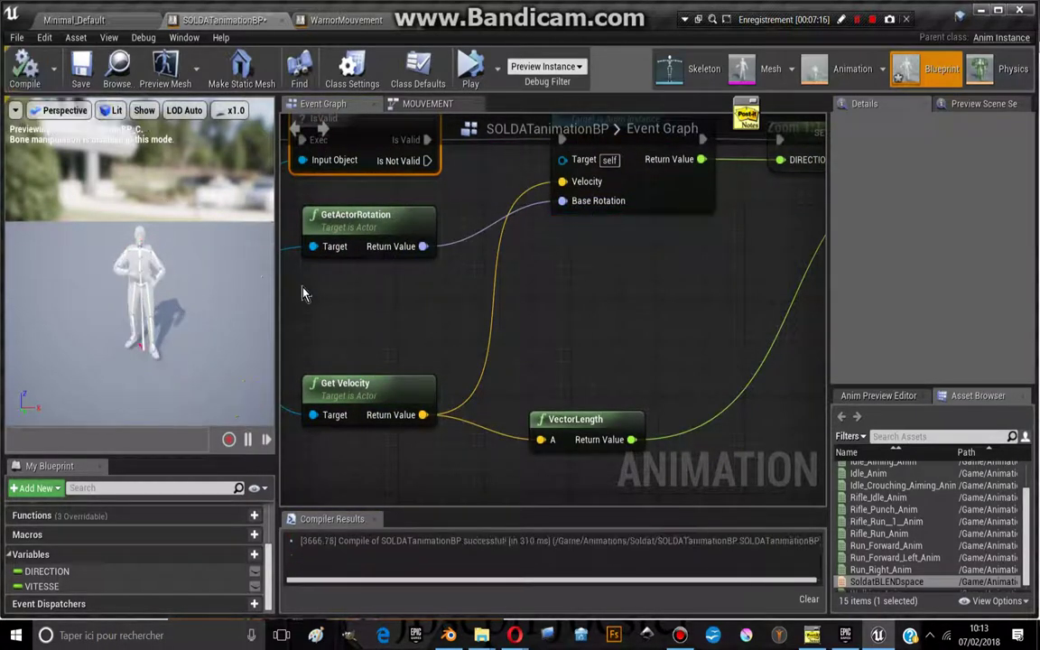
scroll(548, 344, down, 2)
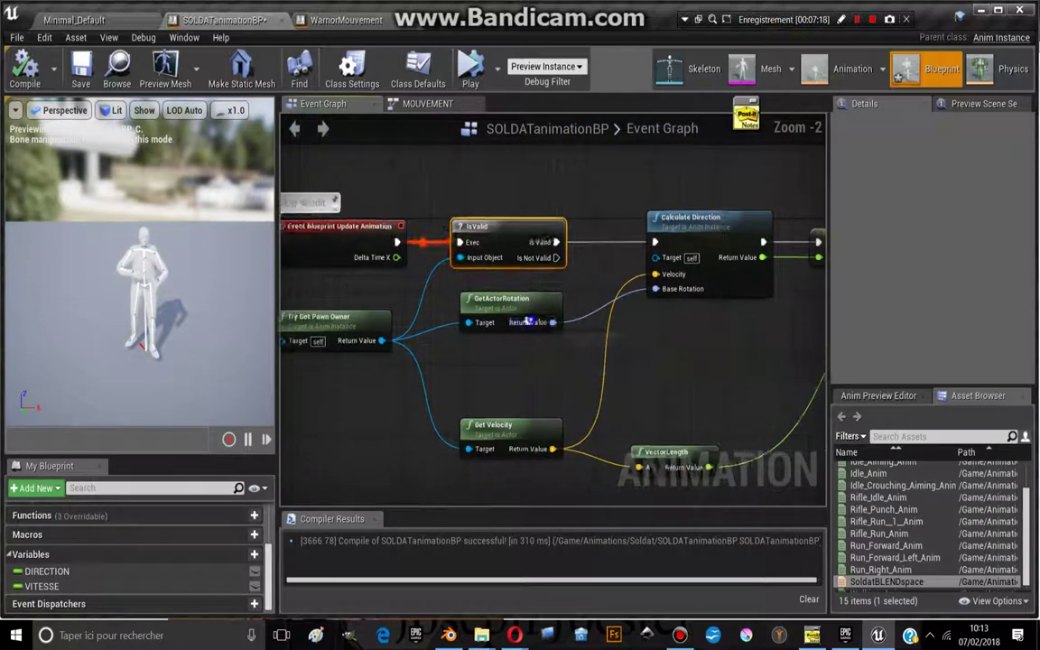
Give VITESSE a test default of 500.0 and compile to preview the walking soldier.
right_drag(545, 344, 541, 323)
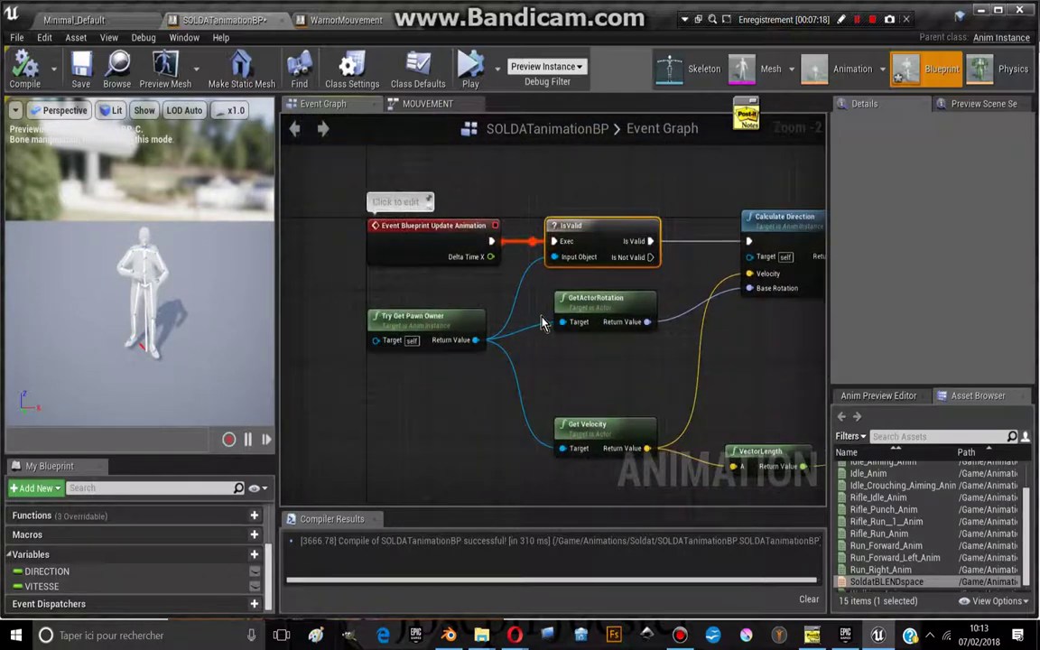
click(76, 572)
scroll(867, 298, down, 2)
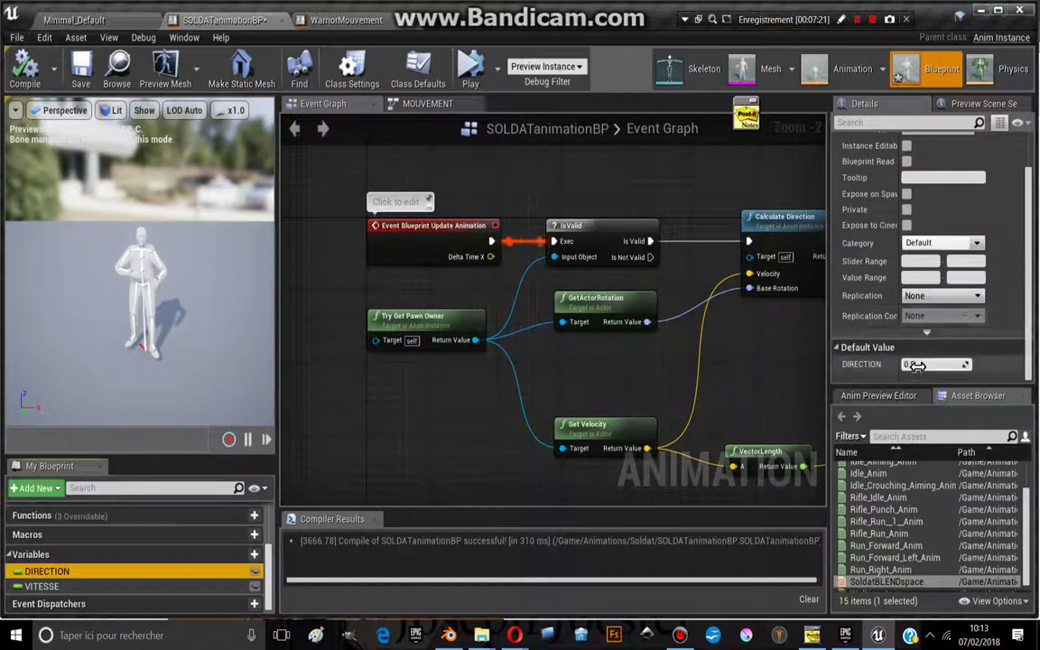
click(912, 363)
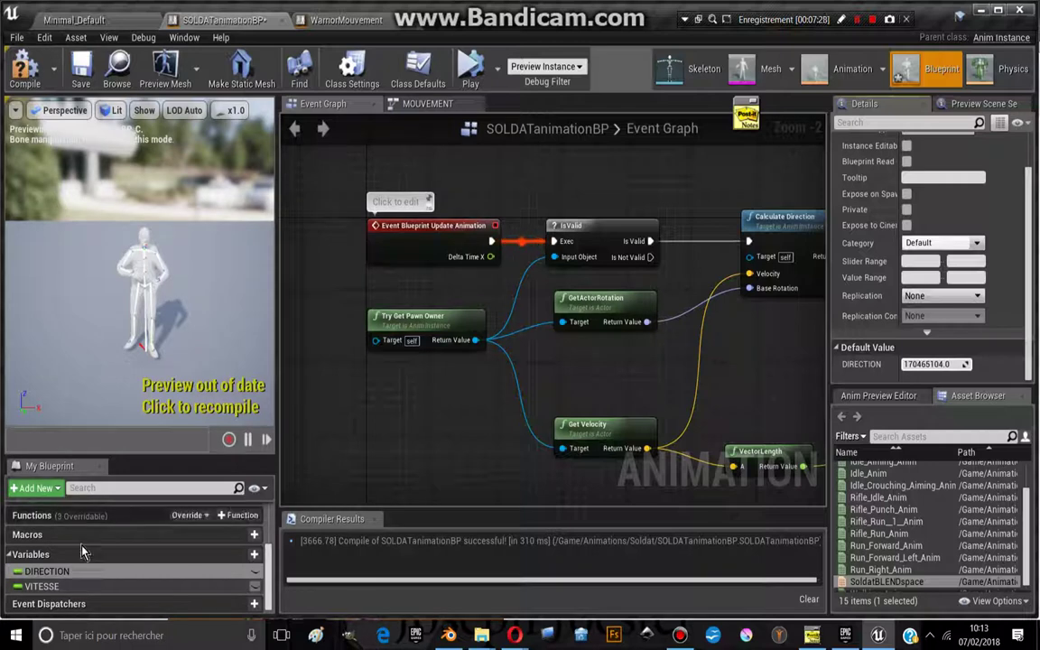
click(65, 587)
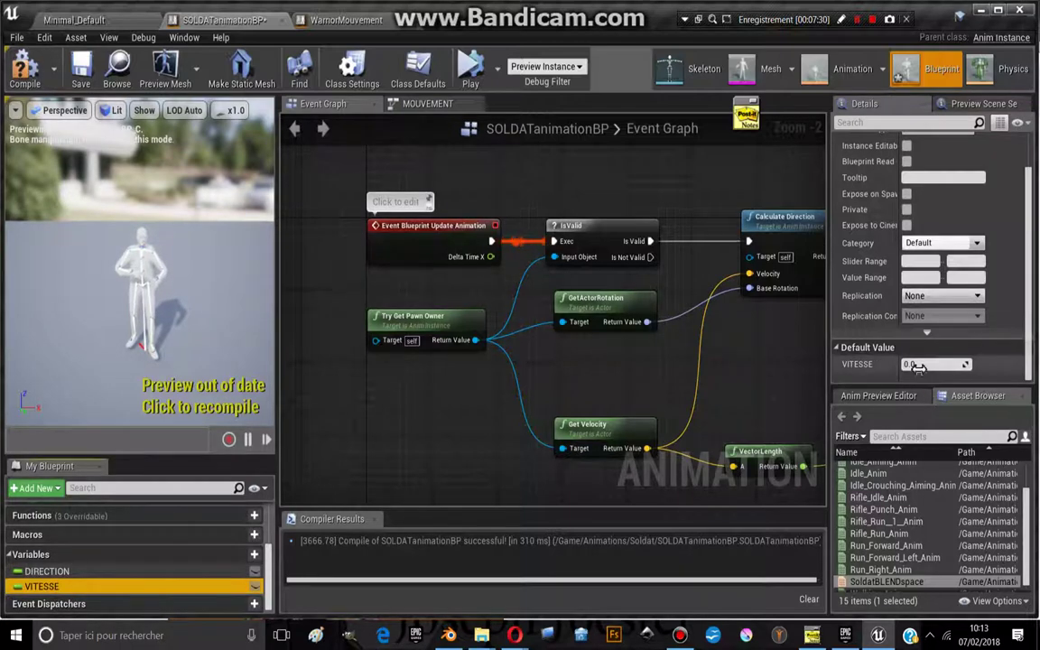
drag(916, 365, 930, 364)
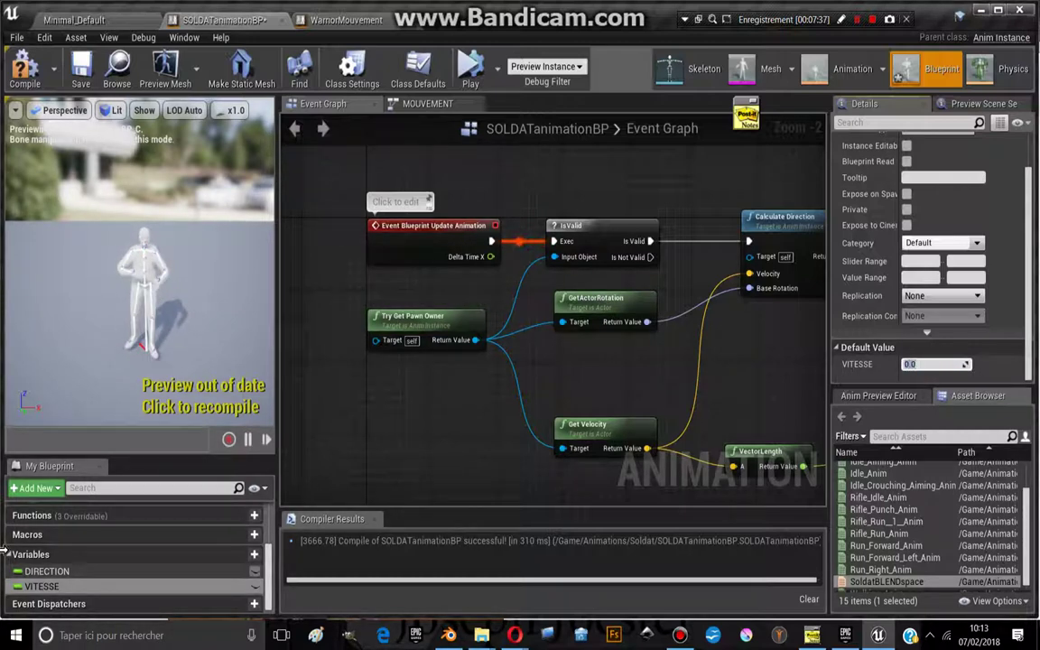
click(46, 572)
click(947, 364)
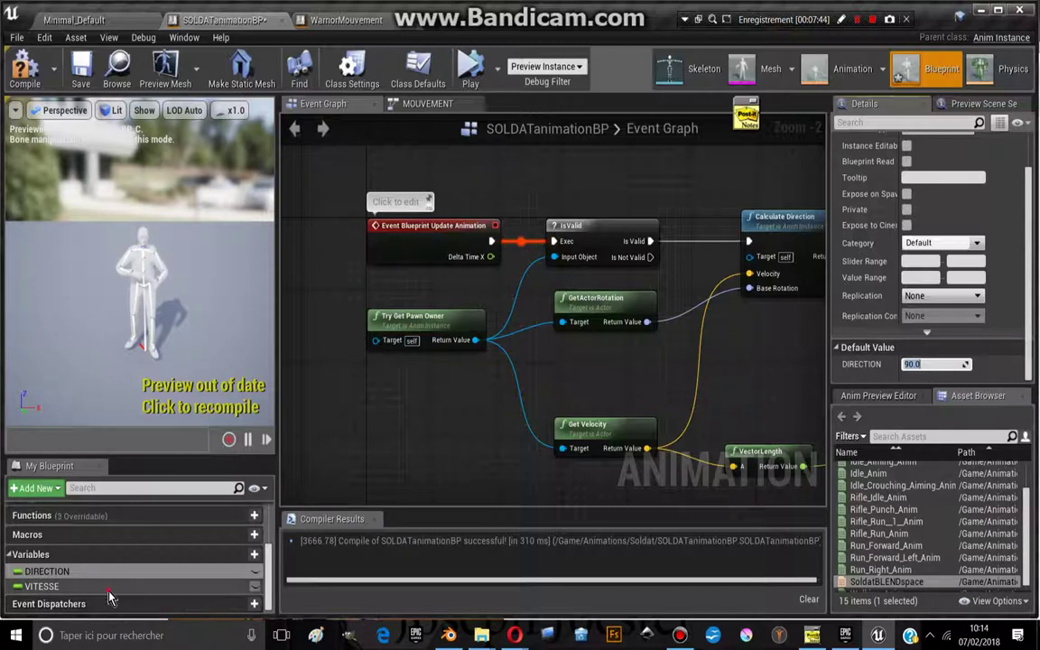
click(41, 586)
text(5)
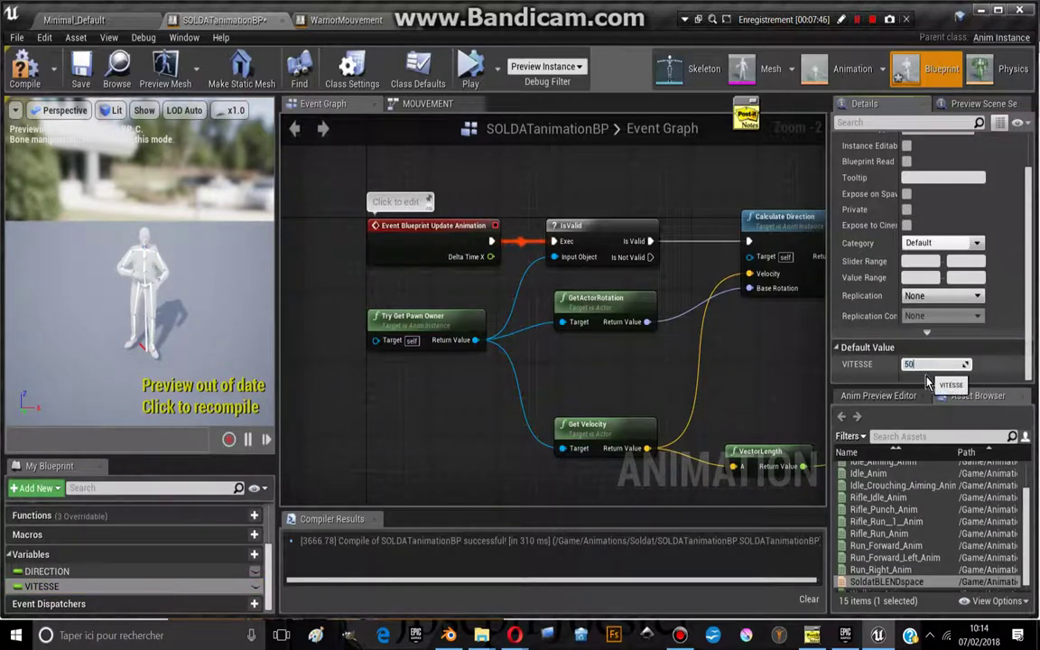
text(0)
key(Return)
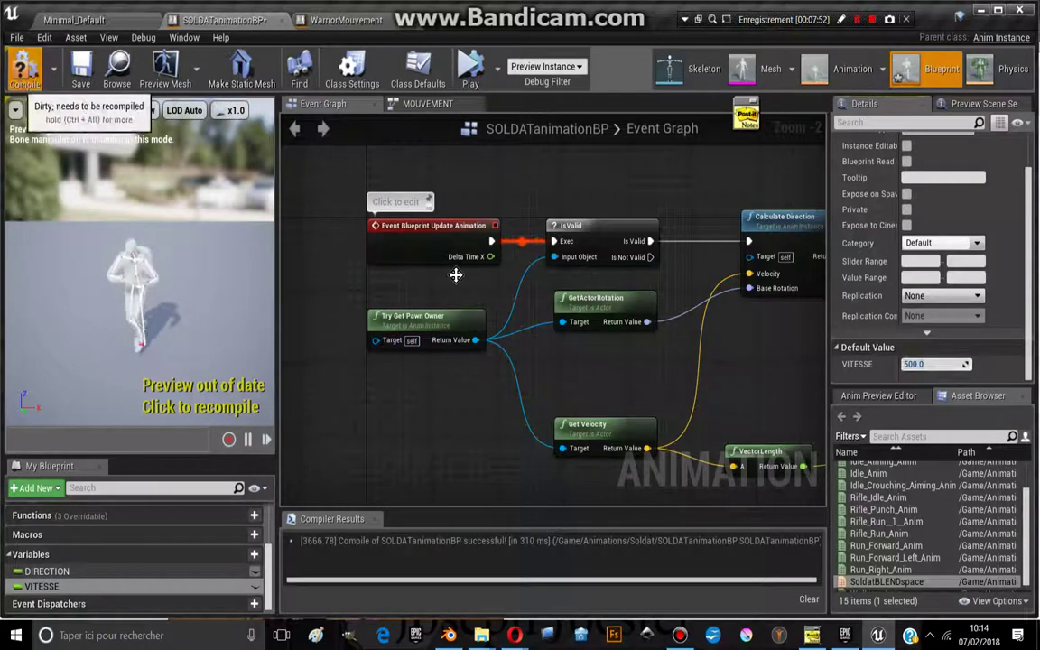
click(25, 70)
Reset the VITESSE and DIRECTION defaults to 0.0 and realign the VectorLength node.
click(954, 365)
text(0)
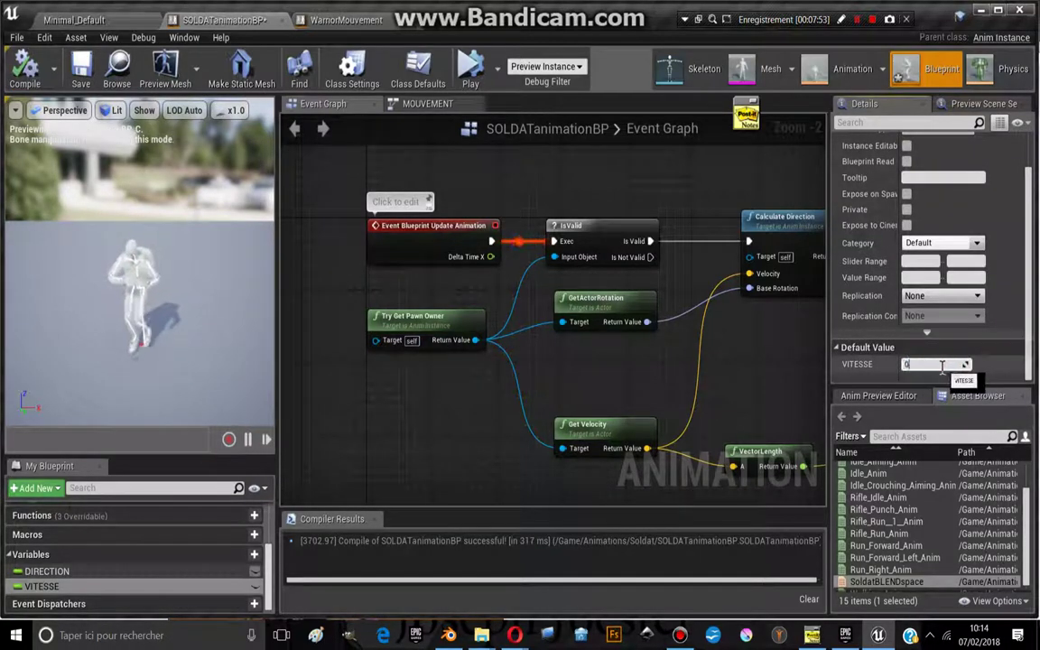
key(Return)
click(63, 574)
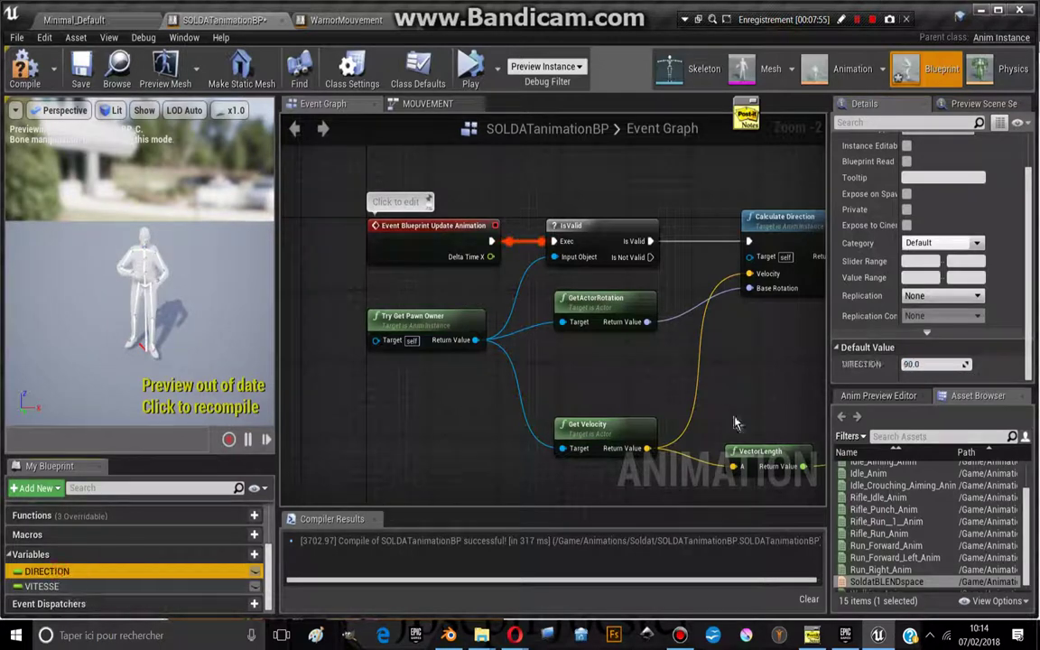
click(934, 364)
text(0)
key(Return)
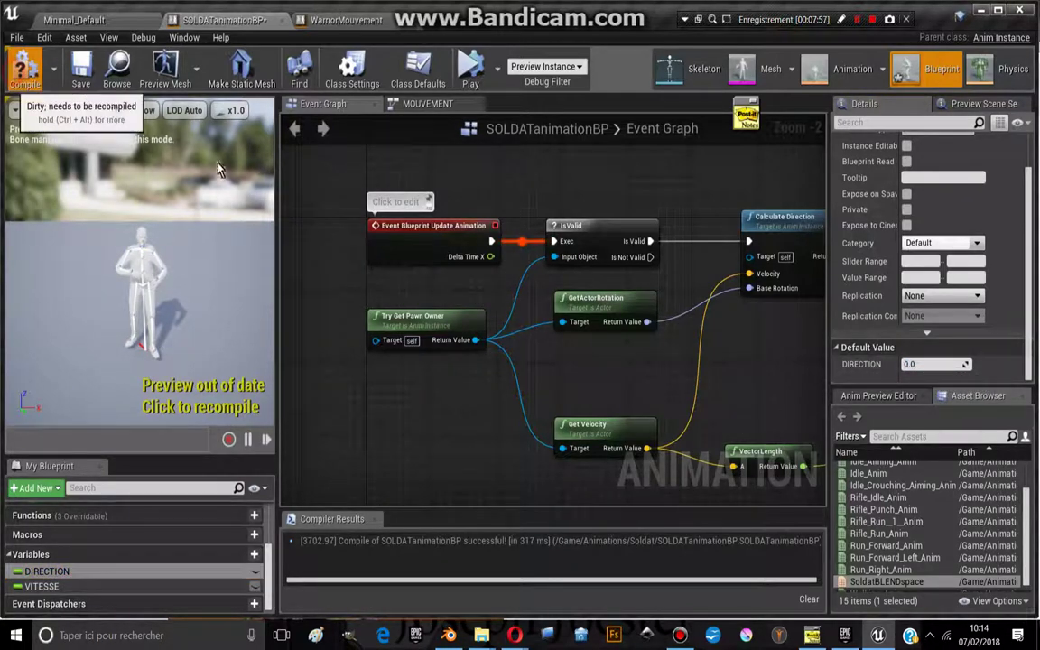
scroll(542, 298, down, 3)
scroll(528, 370, up, 3)
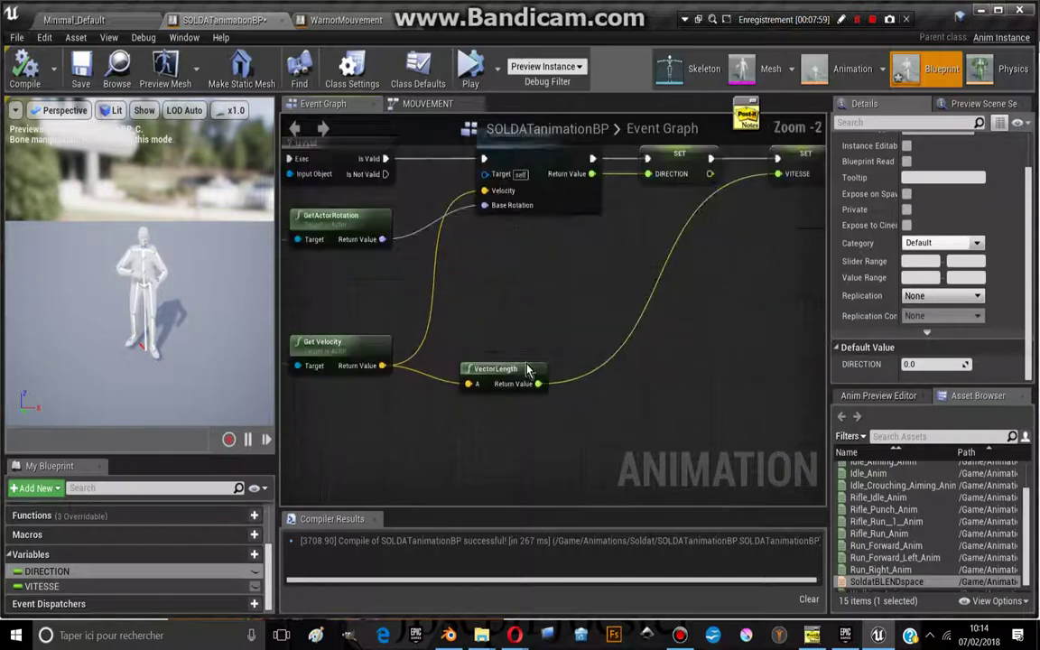
drag(528, 370, 528, 353)
right_drag(483, 302, 553, 350)
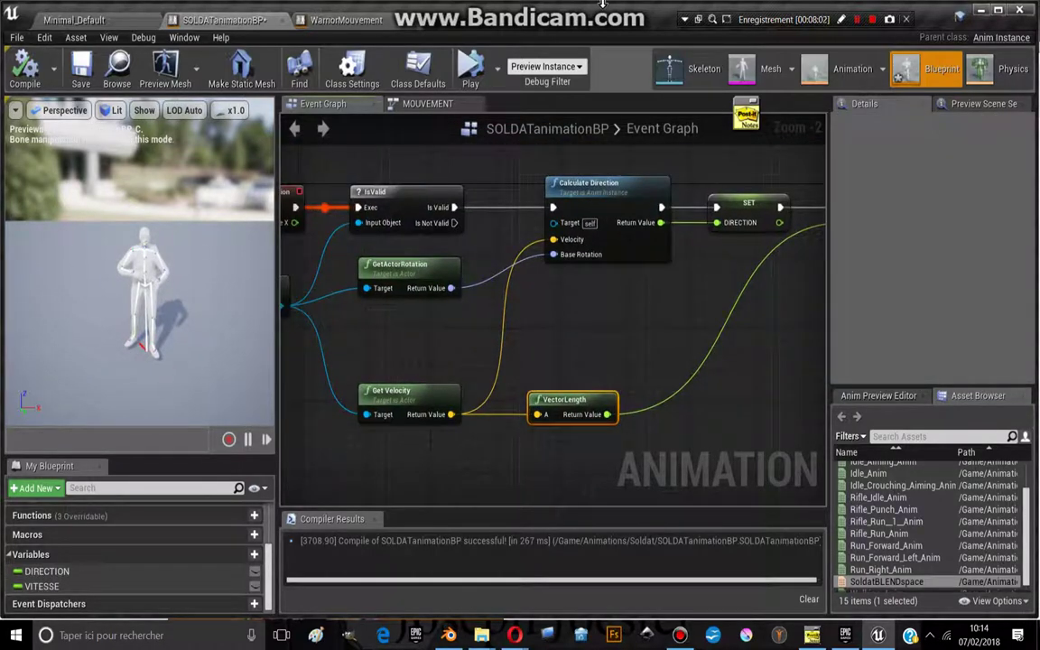
In the Minimal_Default level editor, enlarge the 3D viewport and return to the Content root.
click(51, 24)
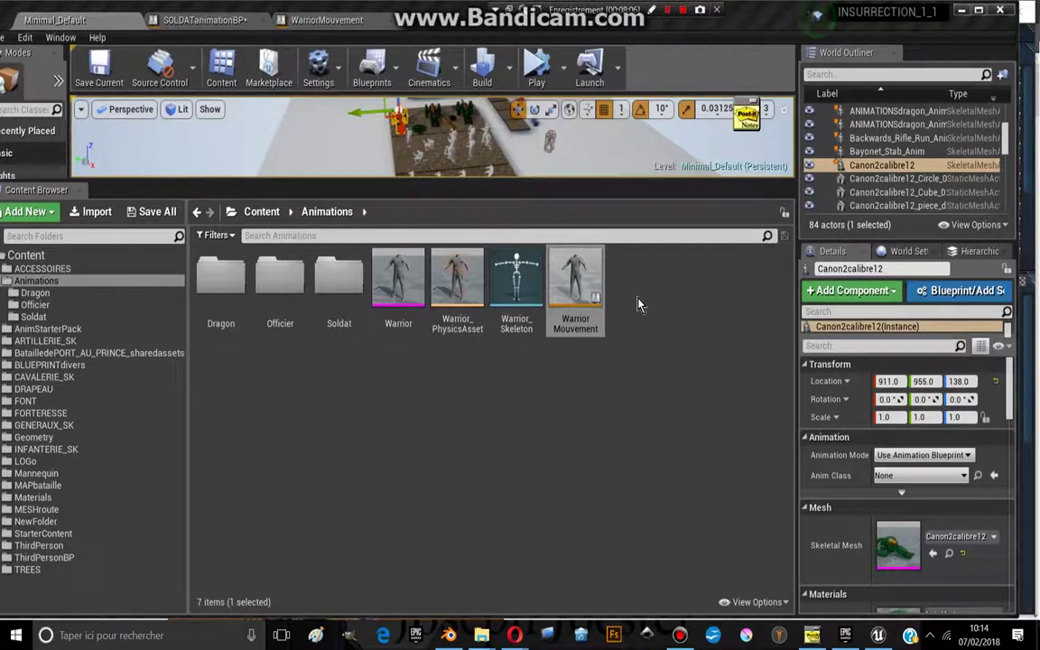
double_click(339, 280)
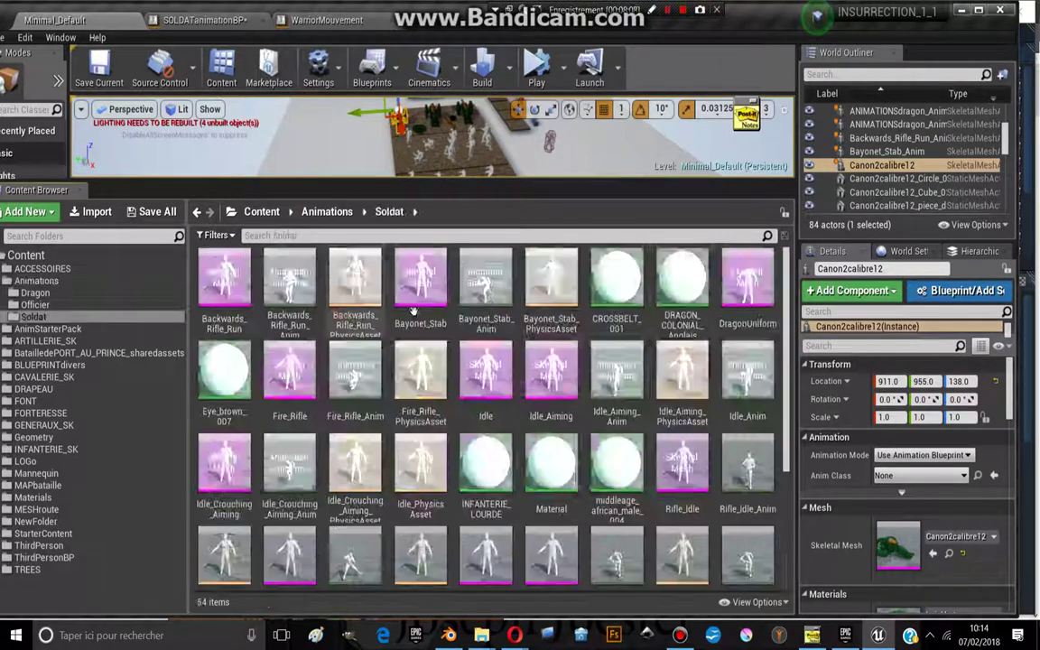
drag(332, 192, 334, 283)
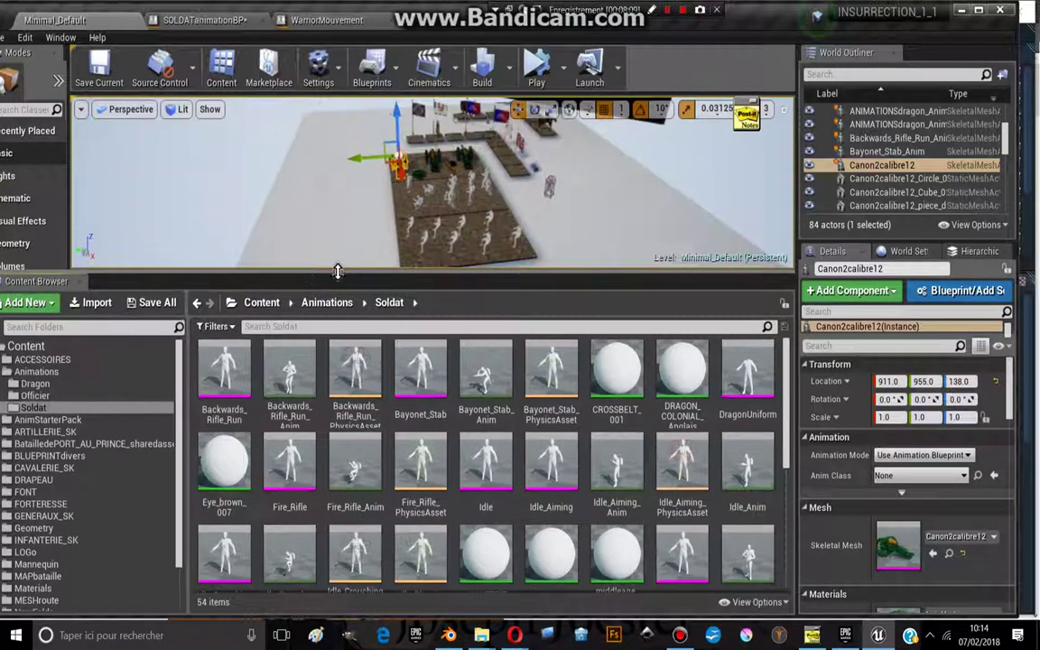
click(262, 302)
Create a new folder named REGIMENTS in the Content root.
scroll(452, 506, down, 2)
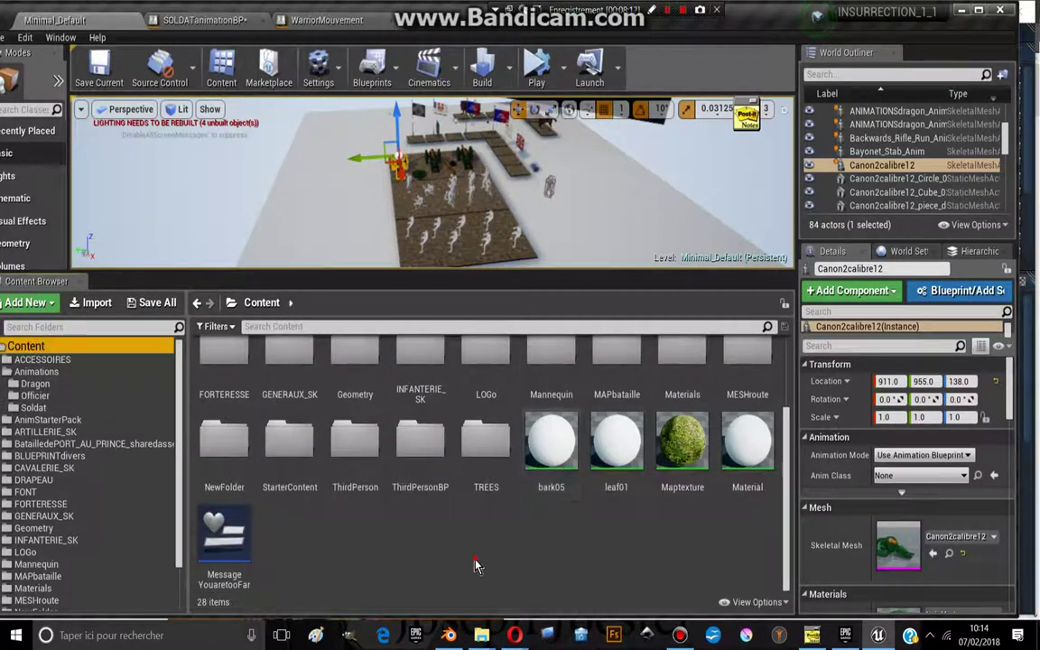
right_click(474, 551)
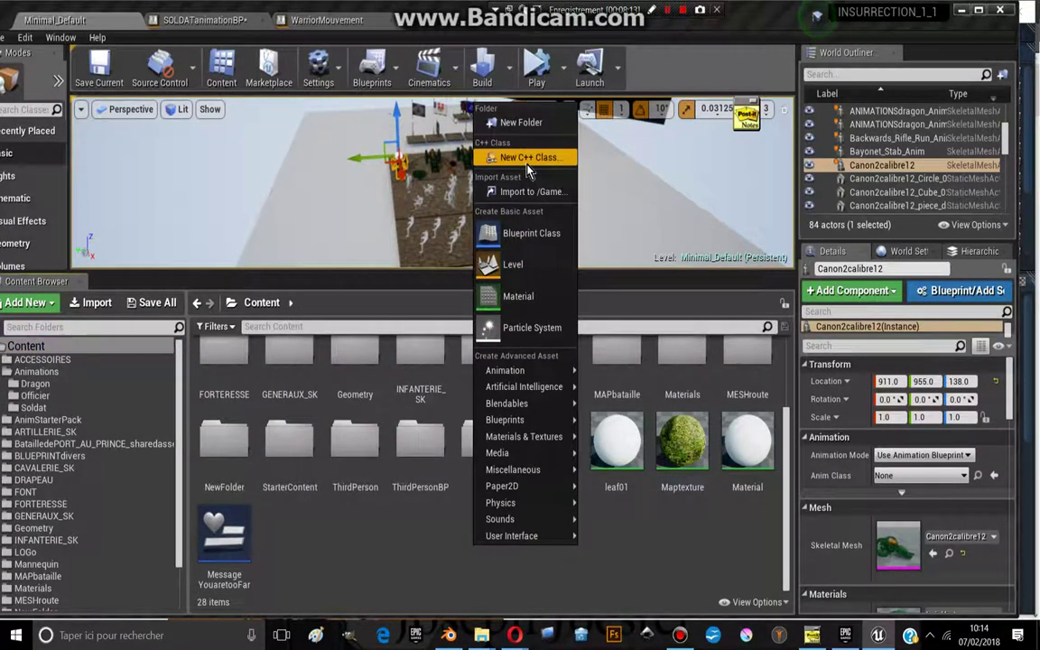
mouse_move(524, 387)
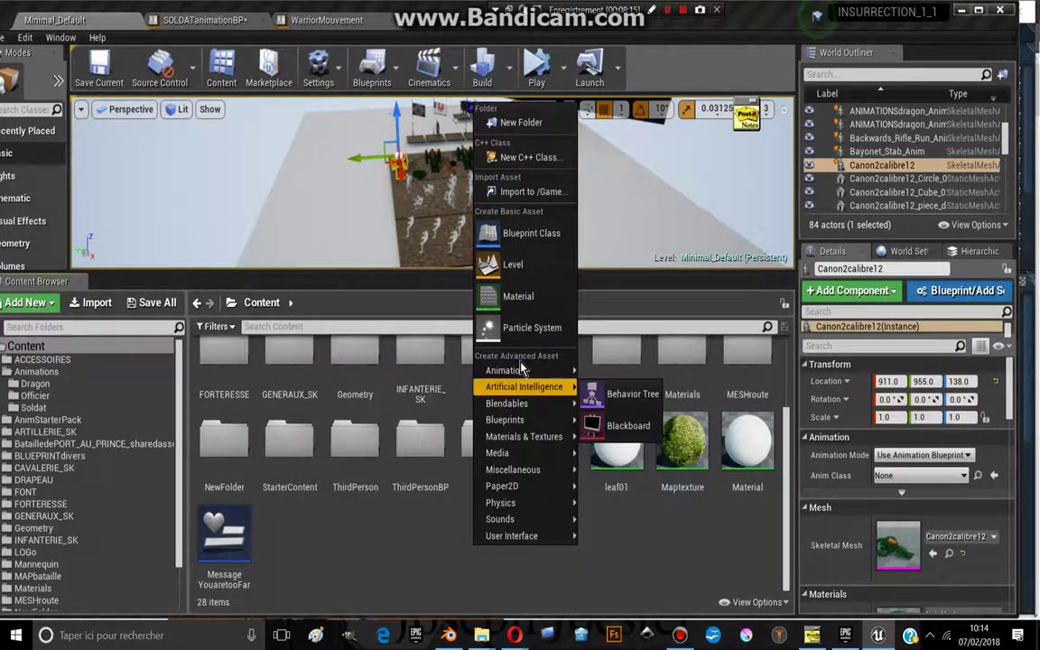
click(517, 122)
text(REGIMENTS)
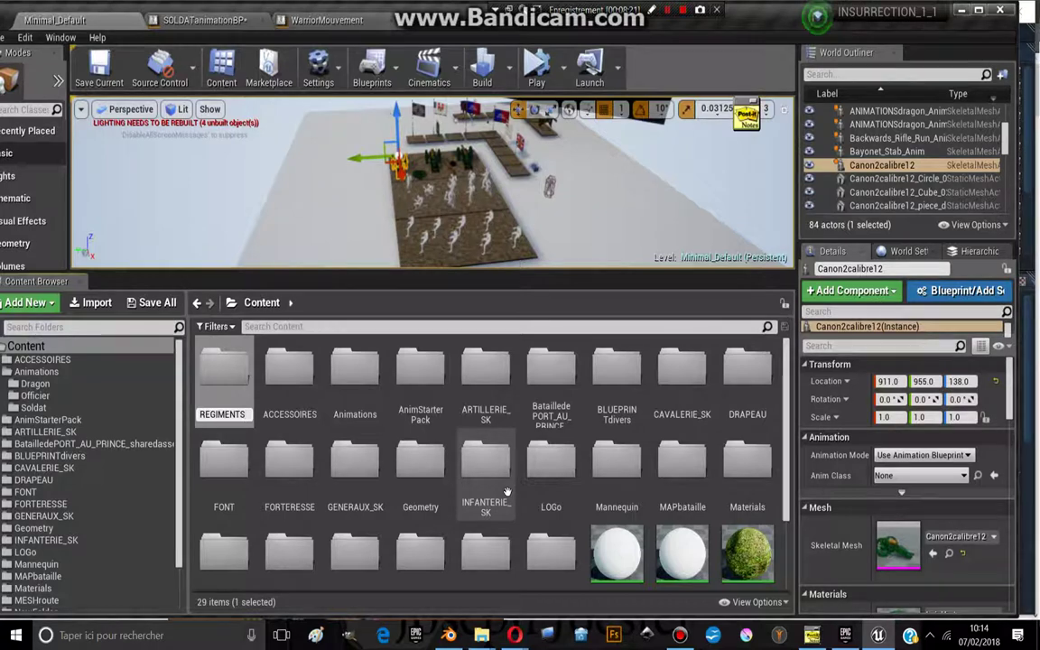
key(Return)
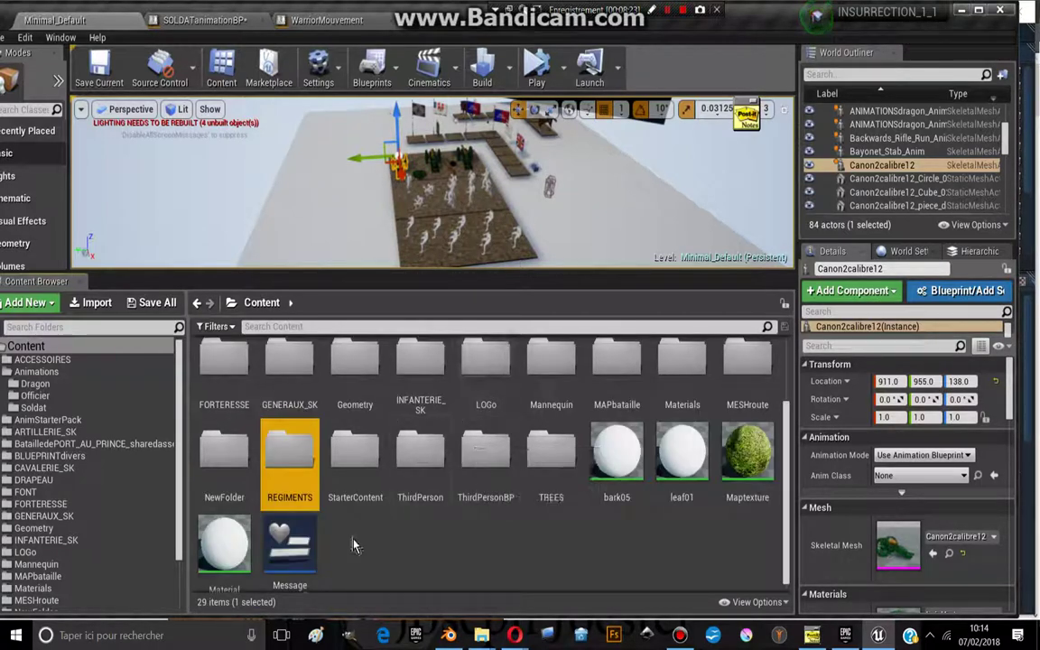
click(257, 417)
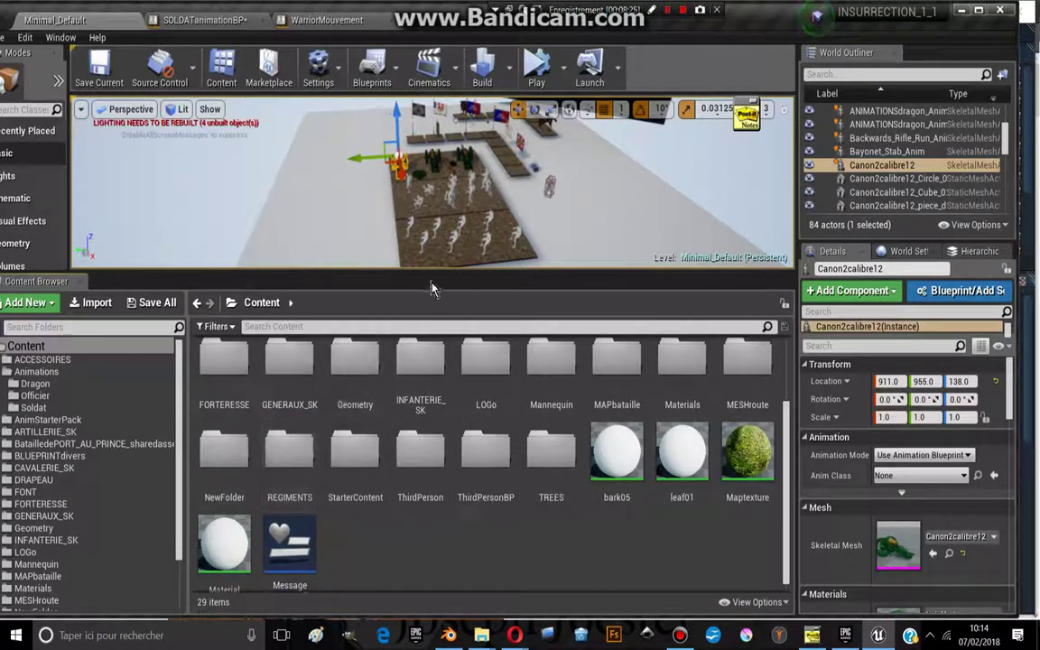
Make the 3D viewport taller and move the camera closer into the scene.
drag(497, 210, 470, 181)
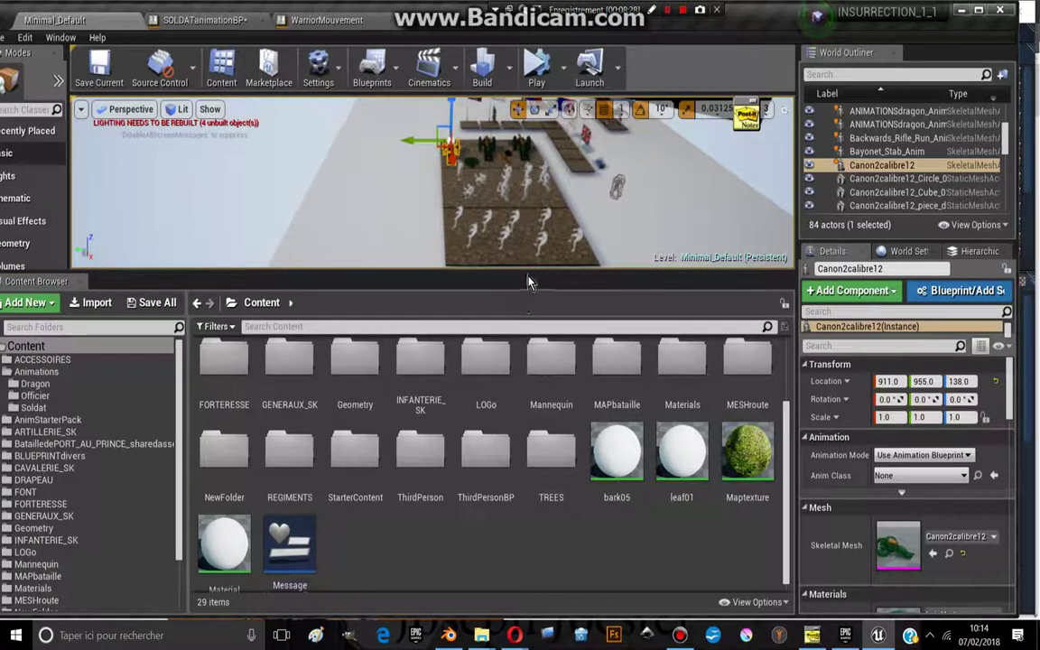
drag(528, 305, 528, 405)
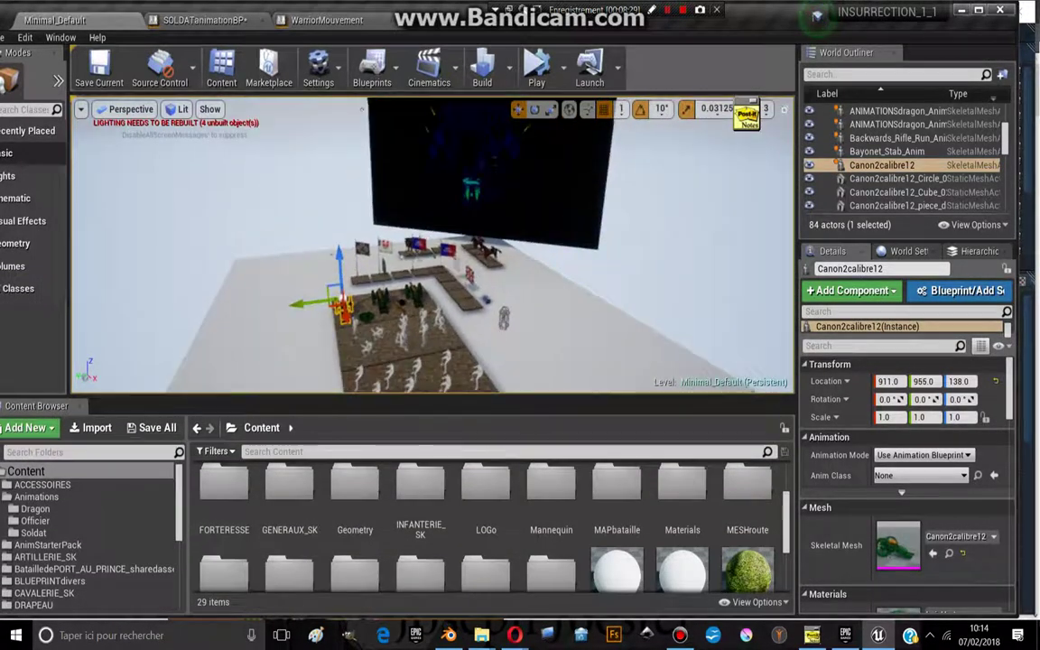
mouse_move(433, 235)
mouse_down()
mouse_move(397, 181)
mouse_move(405, 110)
mouse_move(352, 99)
mouse_move(374, 135)
mouse_up()
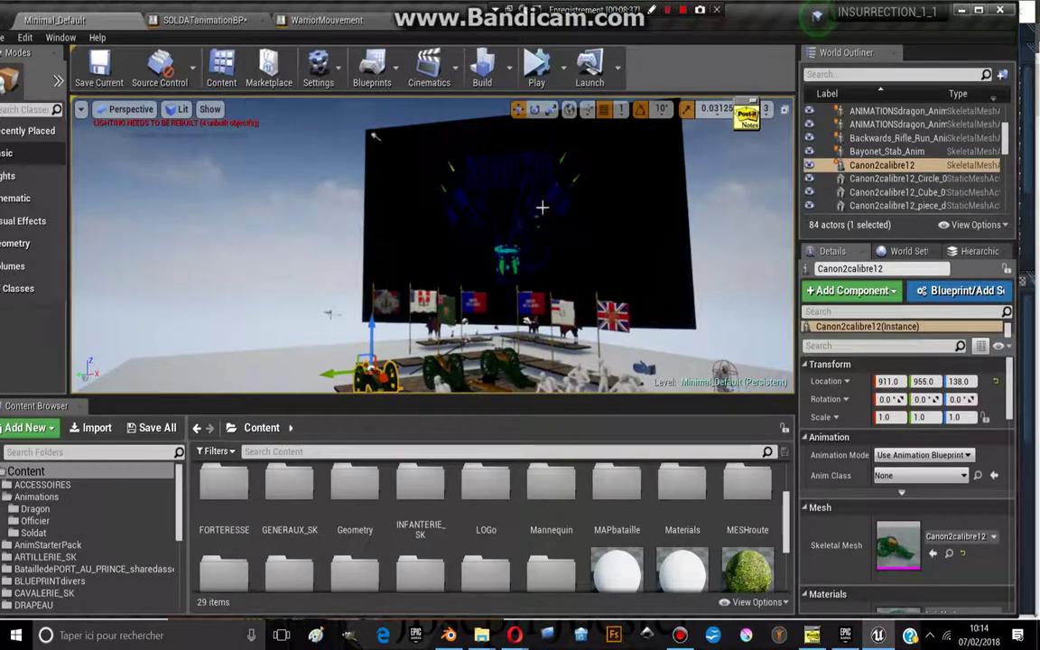